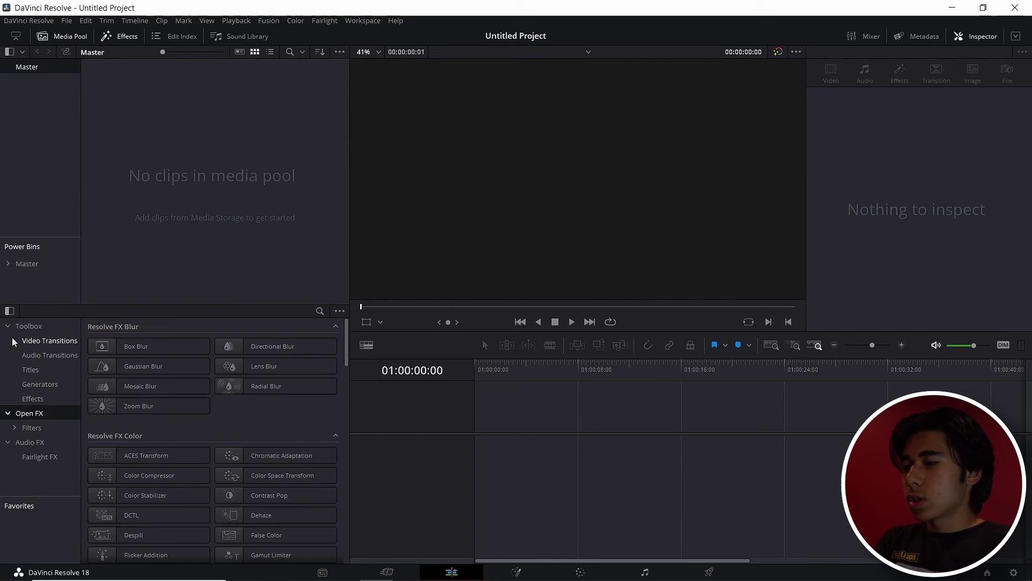
Step: Search the effects toolbox for "fusi" and place a Fusion Composition at the start of a new timeline
left_click(32, 340)
left_click(29, 327)
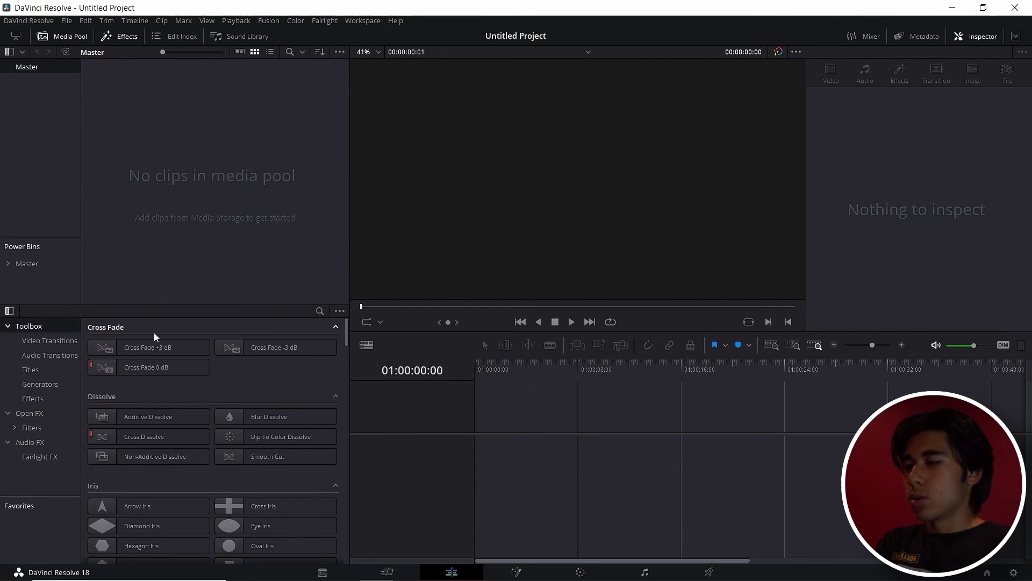
left_click(320, 310)
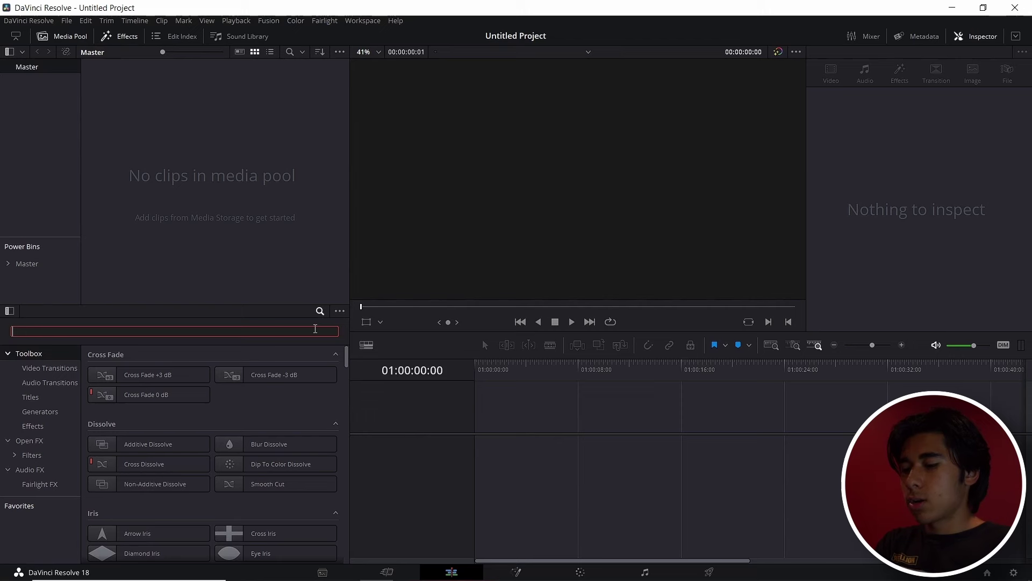
type("fusi")
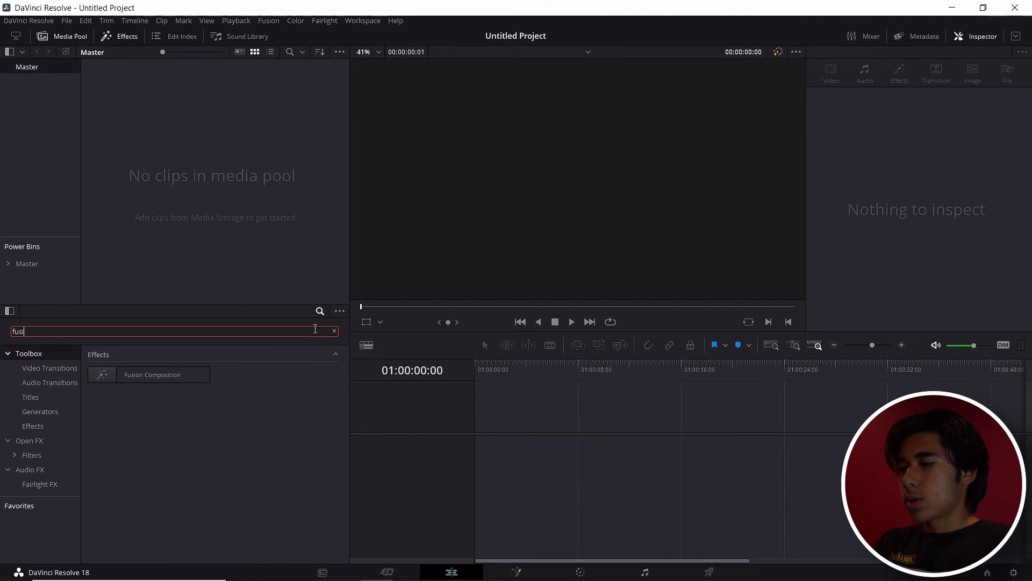
left_click_drag(186, 378, 479, 451)
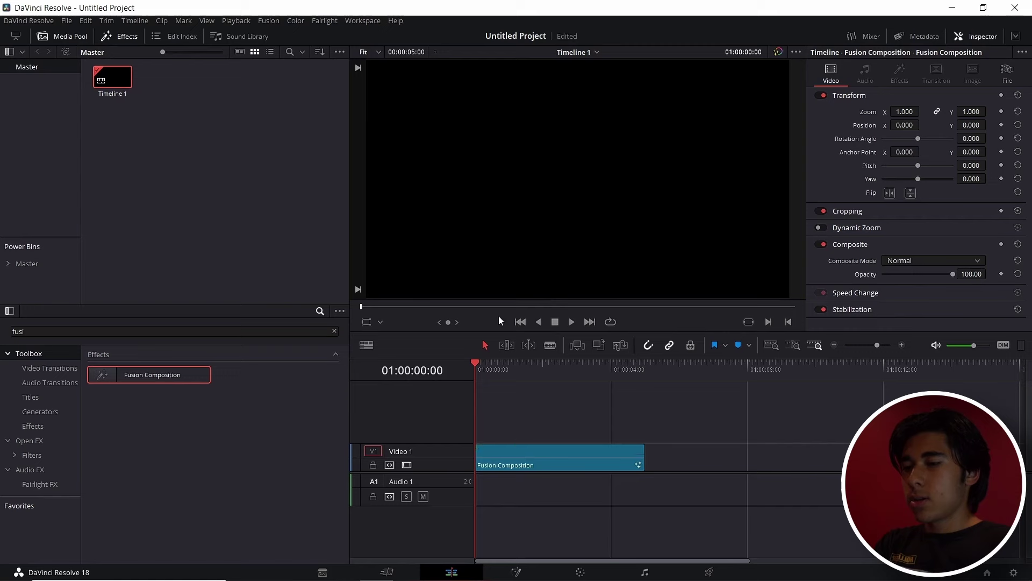
Step: Open the composition for Fusion editing in a single viewer and connect a Background node to MediaOut1
left_click(515, 574)
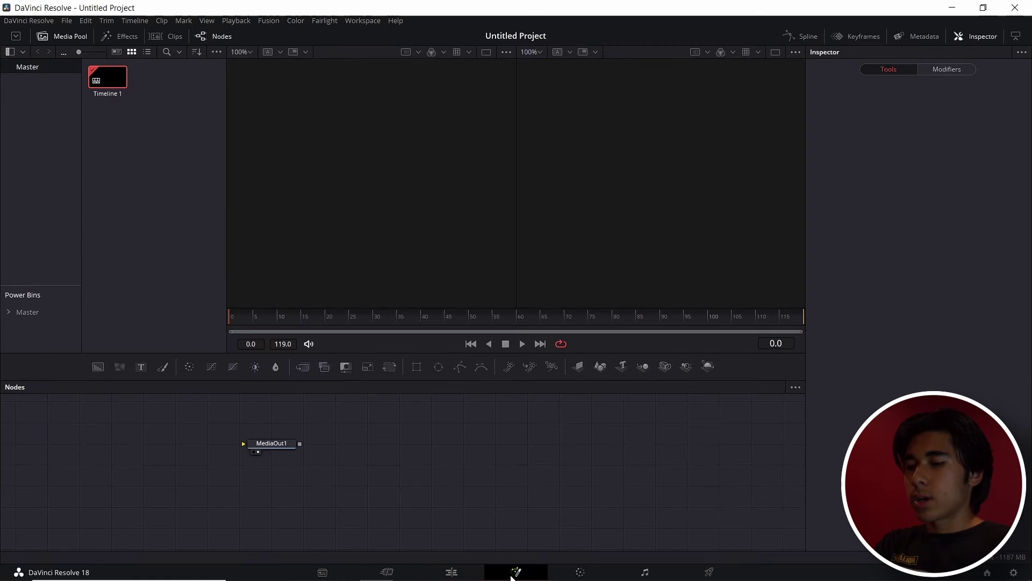
left_click_drag(257, 443, 608, 464)
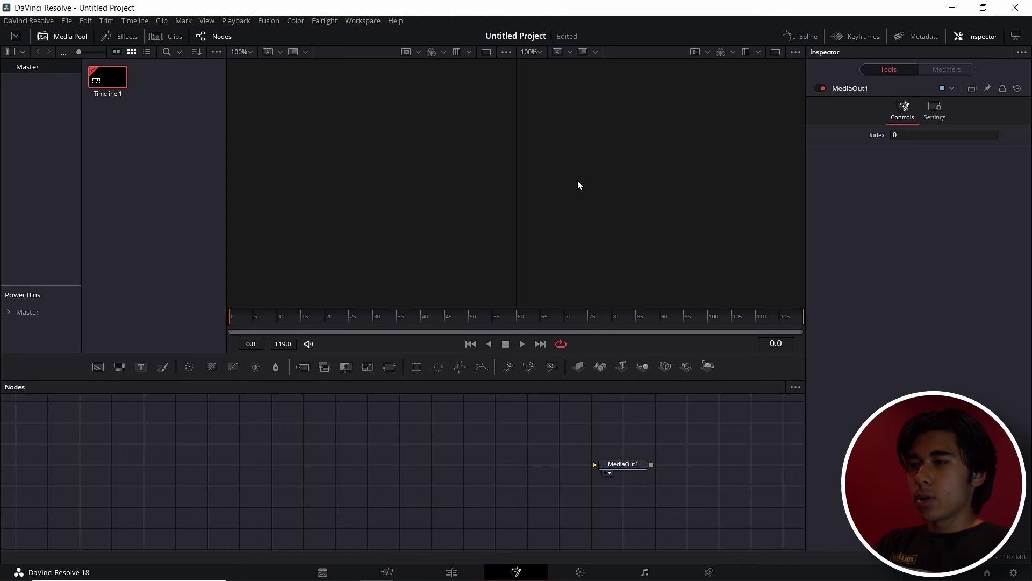
left_click(775, 52)
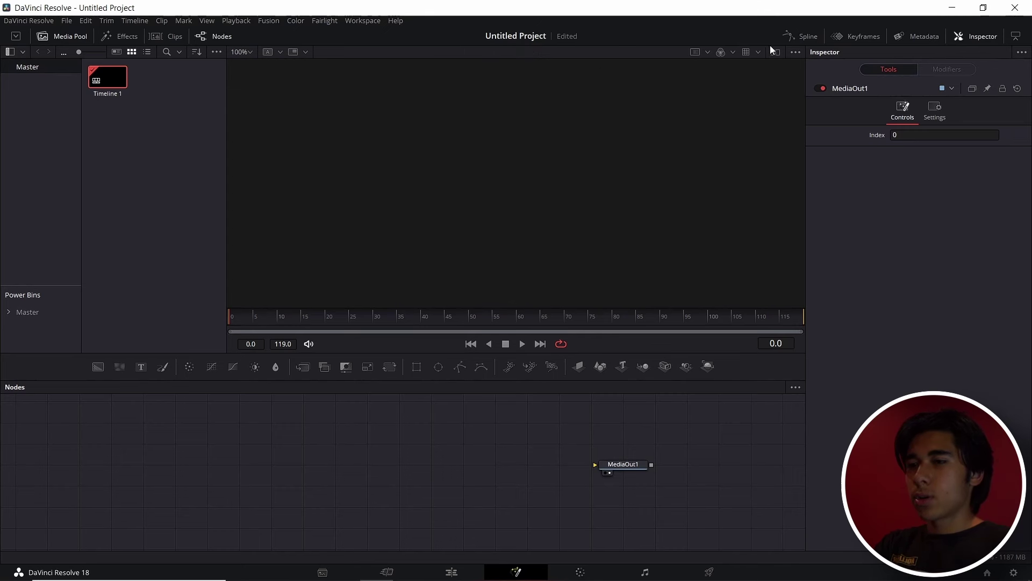
left_click_drag(102, 368, 621, 472)
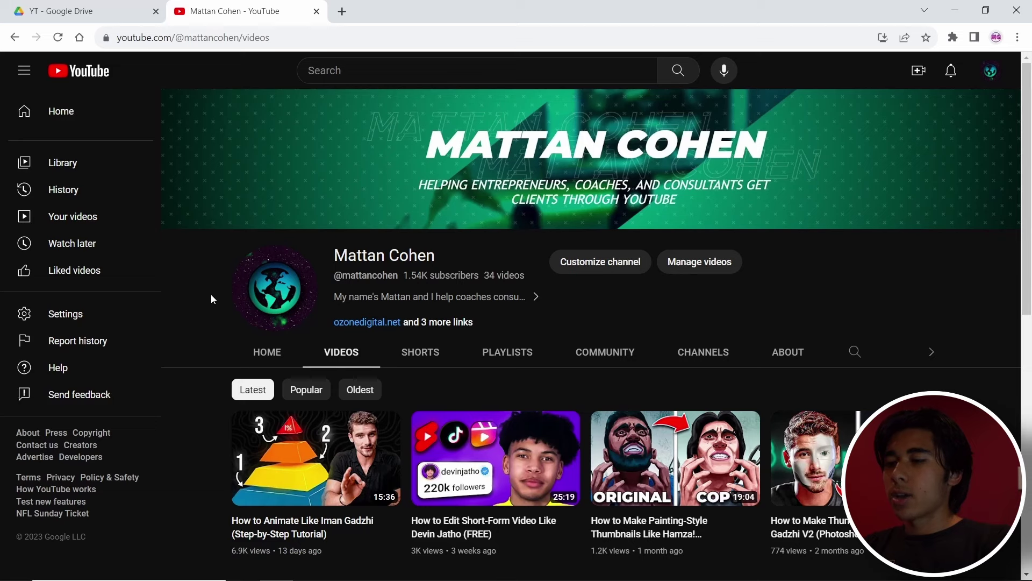
Step: Switch to the YouTube channel's videos page and take a screenshot covering the channel header and two rows of videos
scroll(211, 296, "down", 2)
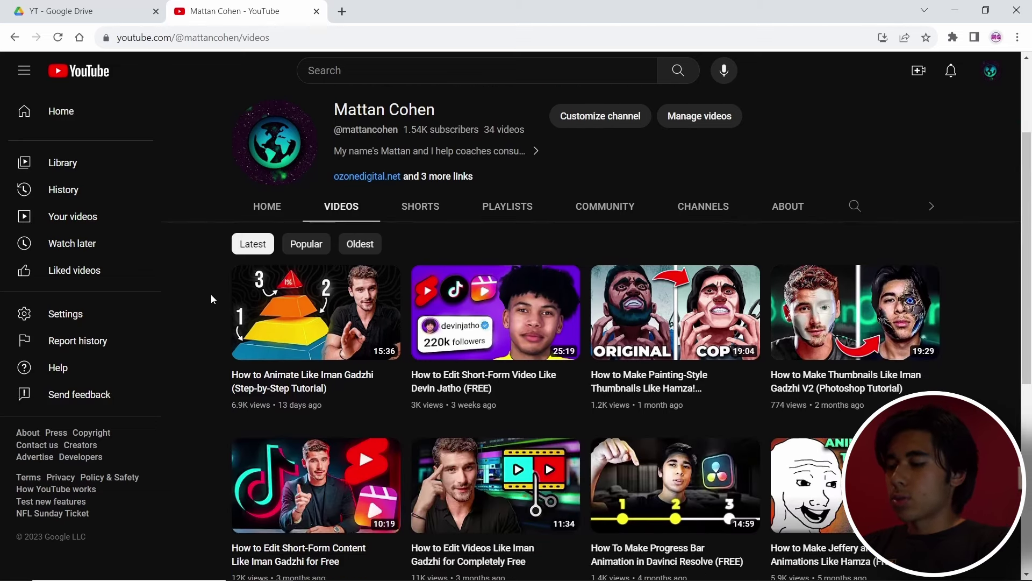
key("super+shift+s")
left_click_drag(139, 88, 994, 580)
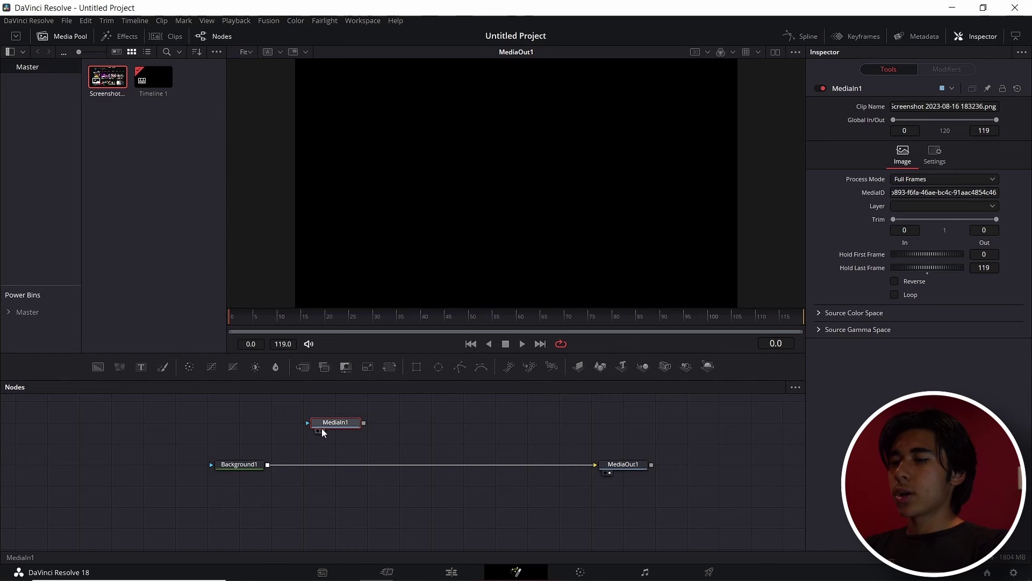
Step: Merge the screenshot's MediaIn1 node over Background1
left_click_drag(364, 423, 267, 466)
left_click(341, 488)
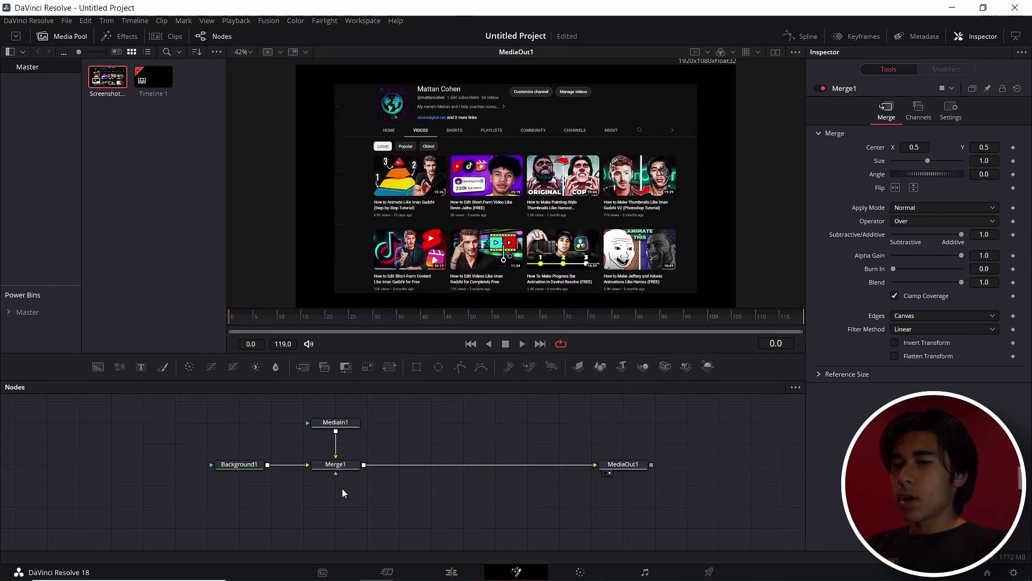
Step: Duplicate the MediaIn1 and Merge1 pair repeatedly along the node chain until there are thirteen pairs
left_click_drag(342, 488, 333, 409)
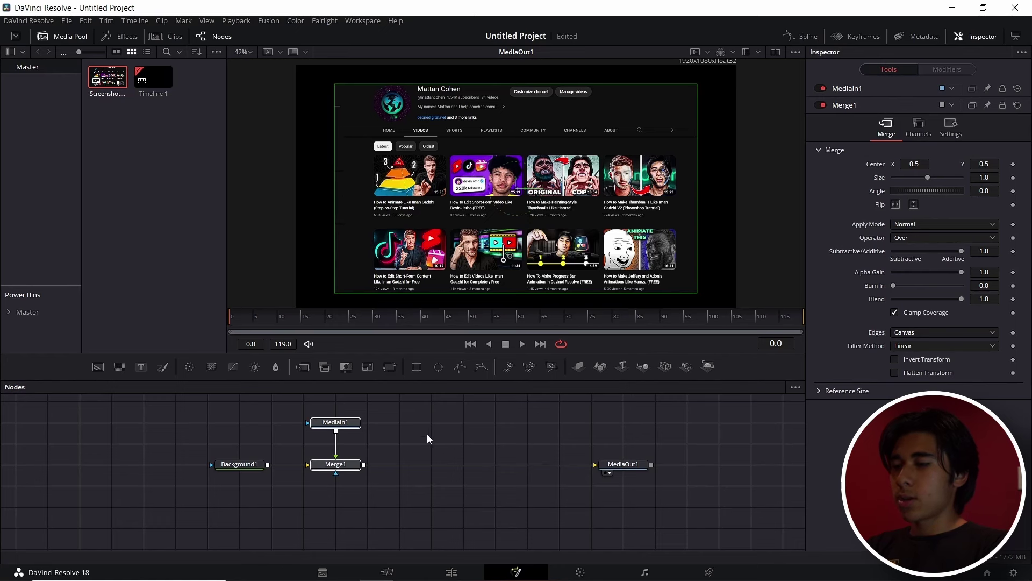
key("ctrl+v")
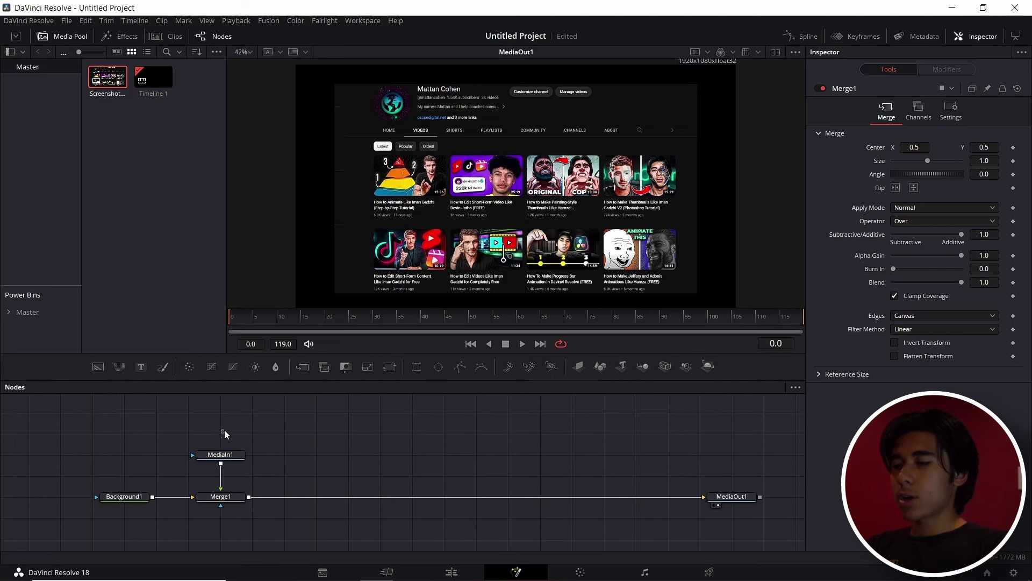
left_click_drag(221, 433, 215, 521)
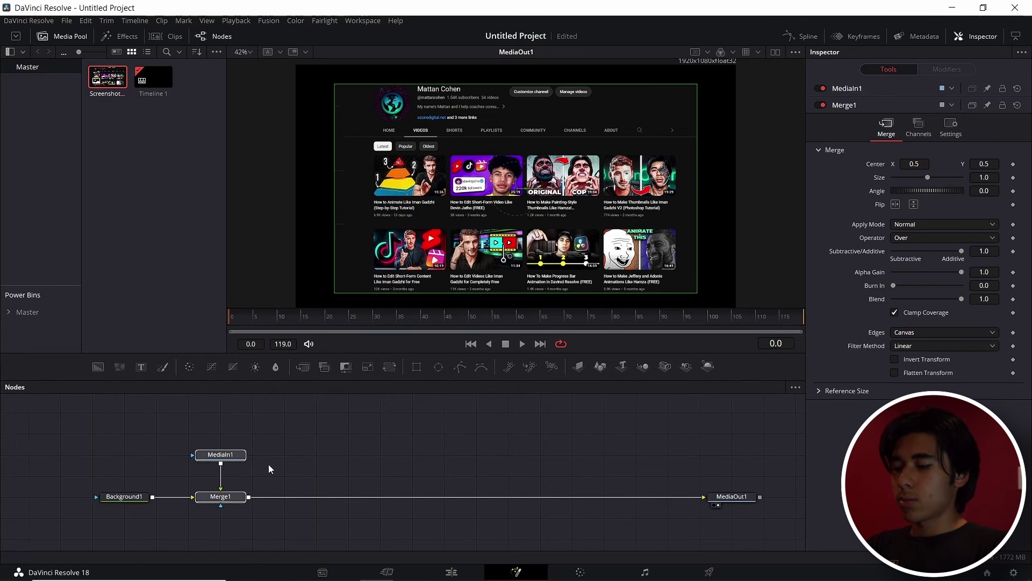
left_click(305, 460)
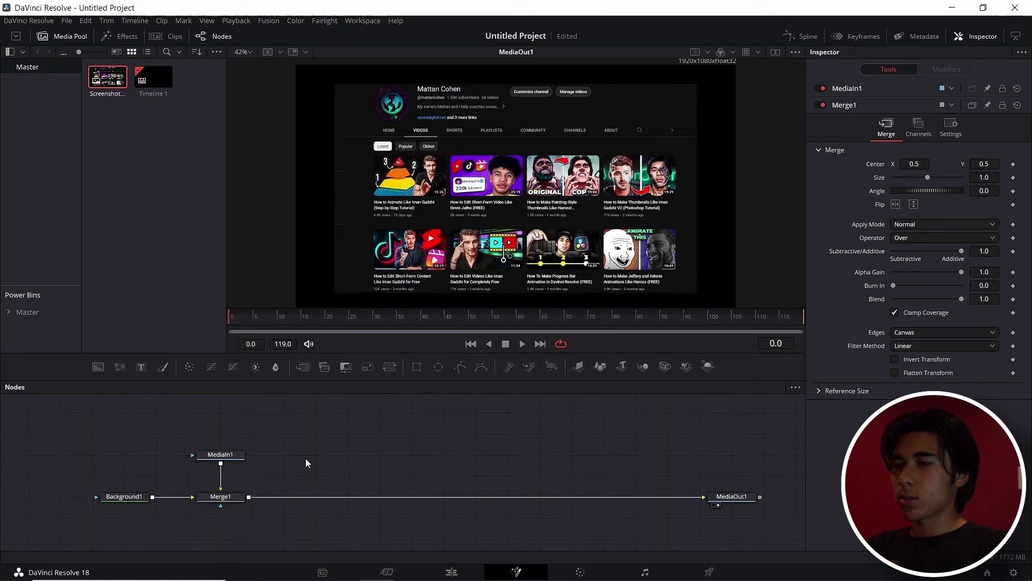
key("ctrl+v")
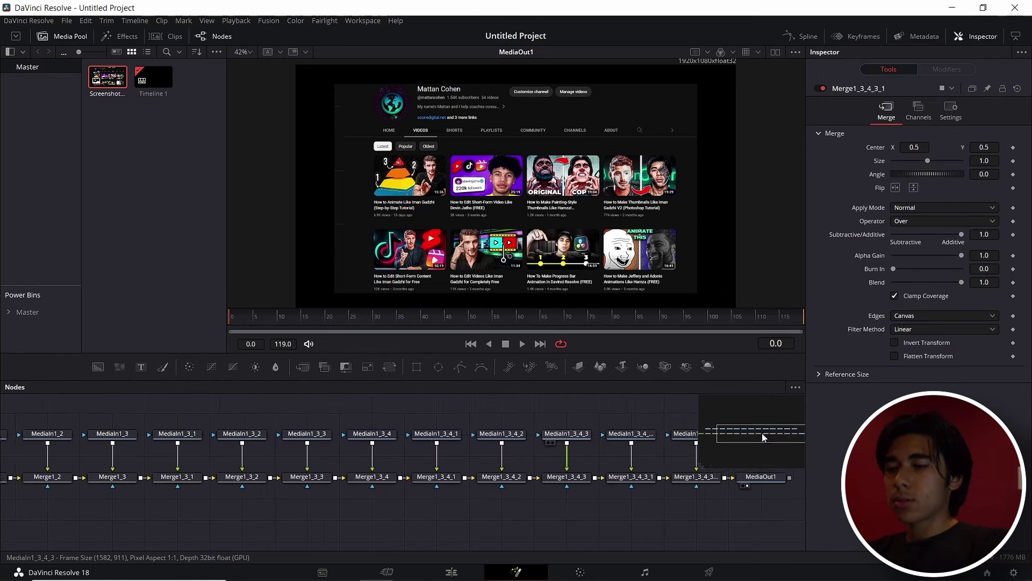
Step: Move MediaOut1 away from the last merge and insert a Transform node between them
scroll(765, 433, "up", 3)
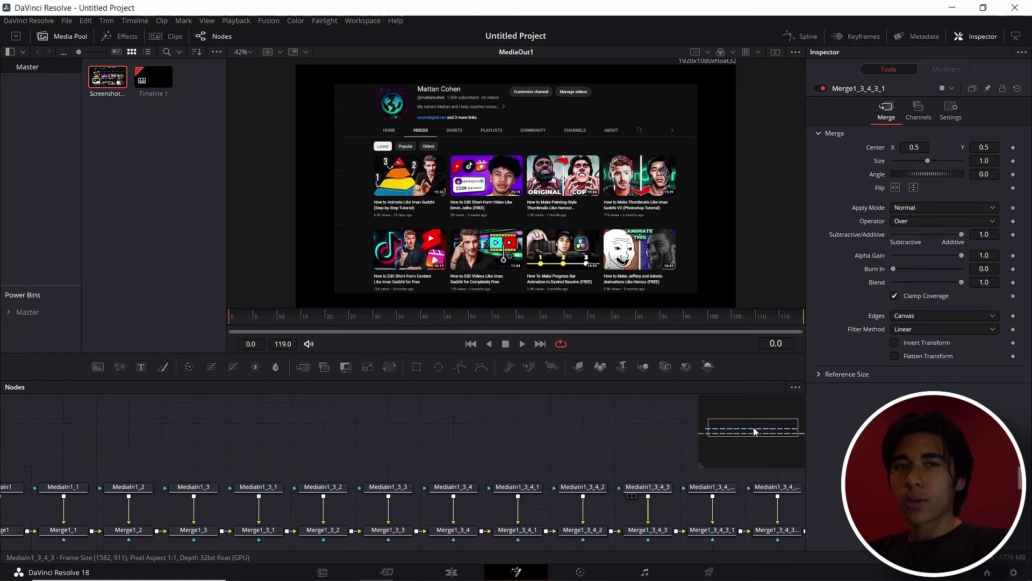
scroll(768, 430, "down", 3)
left_click_drag(787, 436, 793, 435)
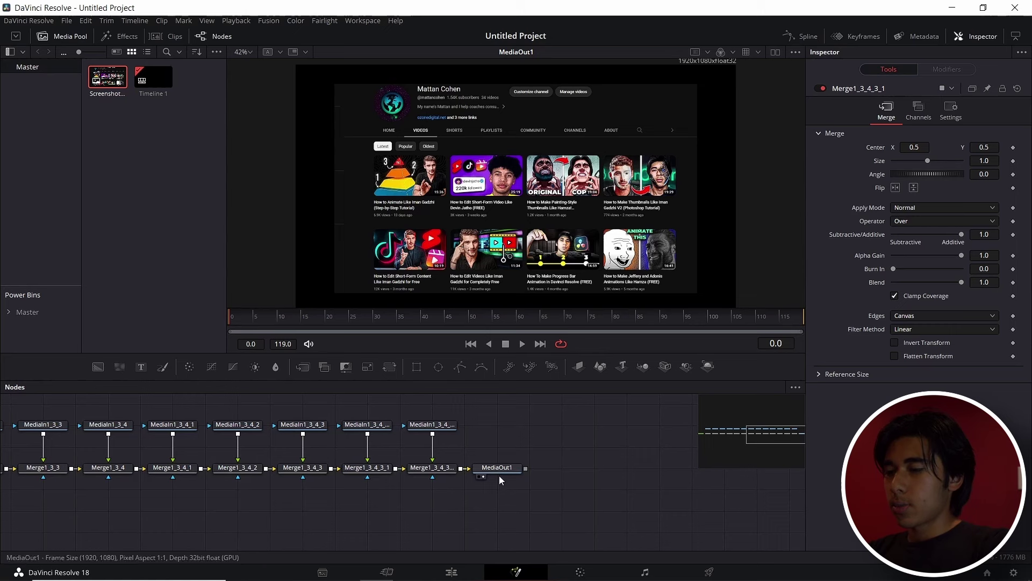
left_click_drag(500, 472, 610, 473)
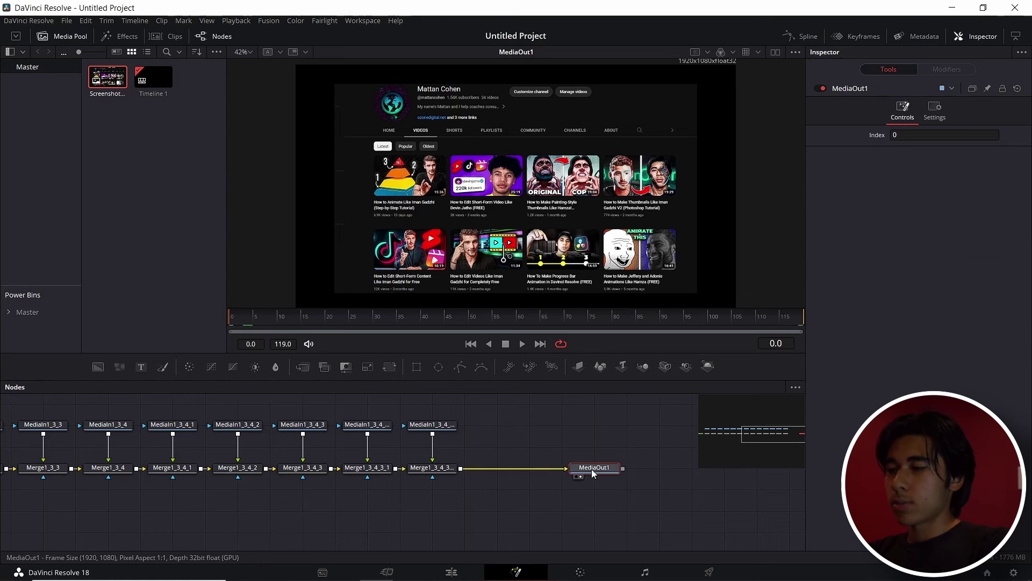
left_click_drag(389, 368, 518, 464)
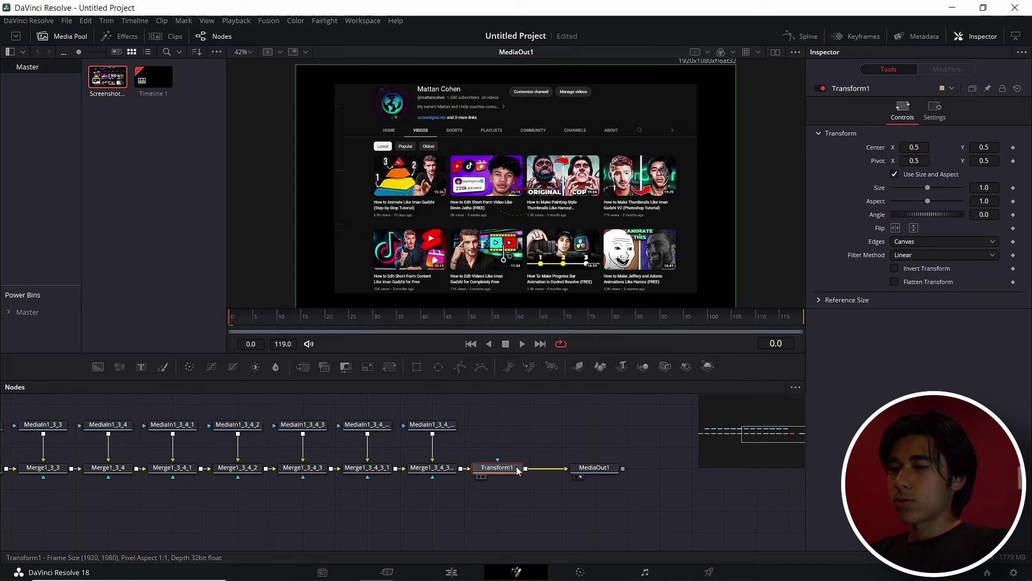
Step: Enlarge the combined image with Transform1 to a size of about 1.14
scroll(650, 137, "down", 1)
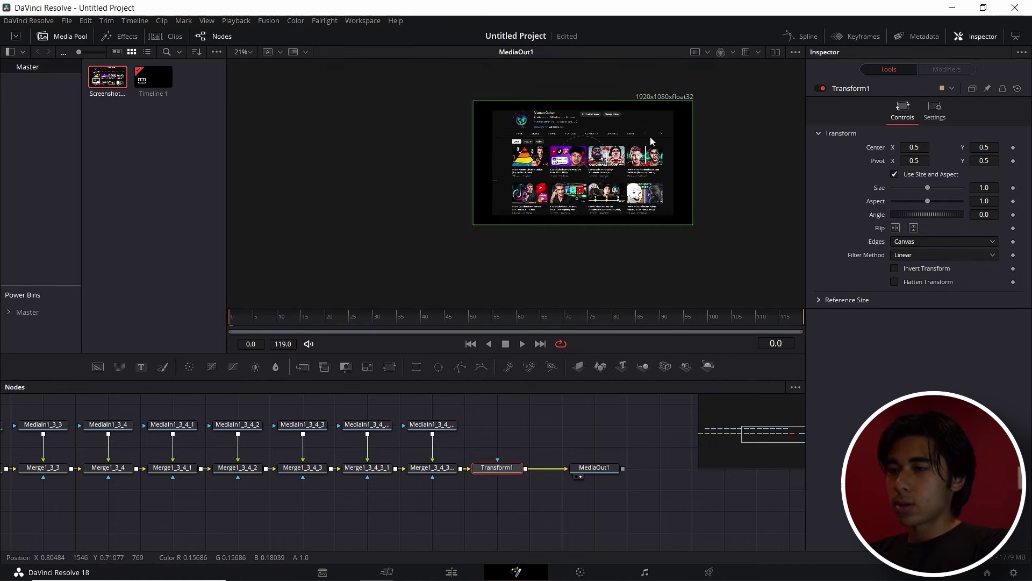
left_click_drag(689, 222, 708, 232)
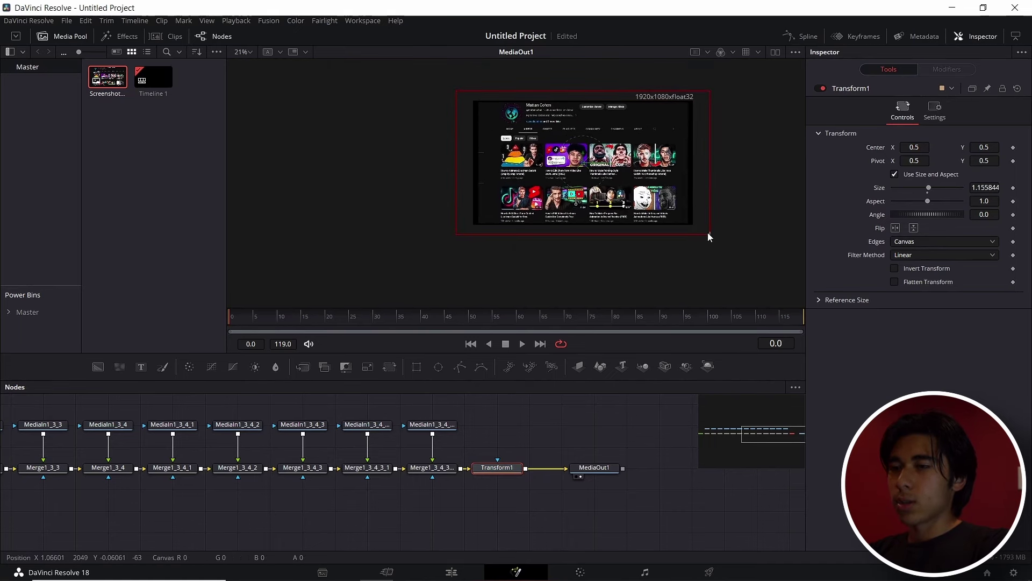
scroll(663, 120, "up", 1)
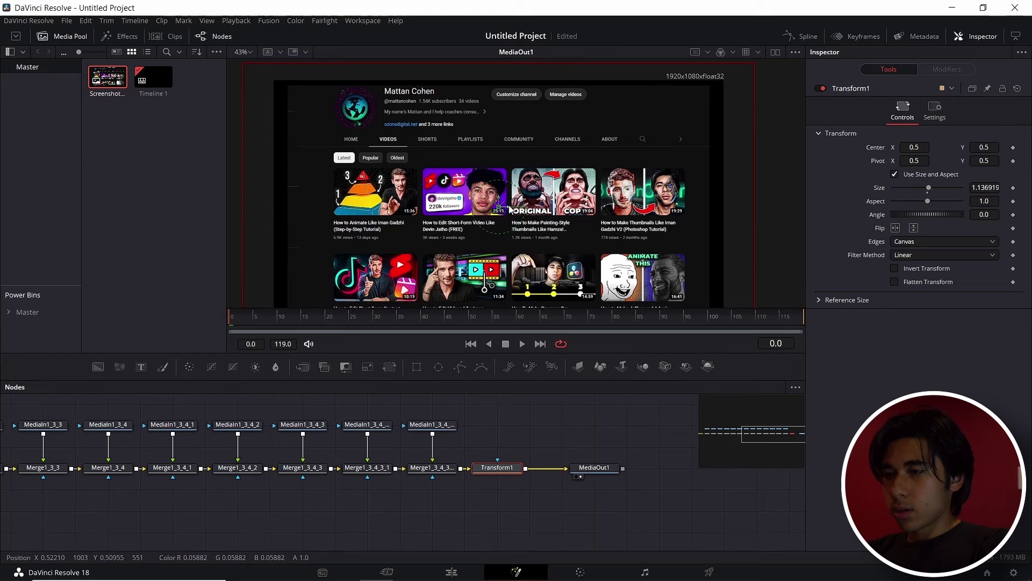
left_click_drag(508, 206, 499, 207)
key("ctrl+f")
Step: Add a Rectangle mask to MediaIn1 and fit it around the channel's profile picture, about 0.119 wide and 0.191 high
left_click_drag(744, 431, 727, 429)
left_click(602, 419)
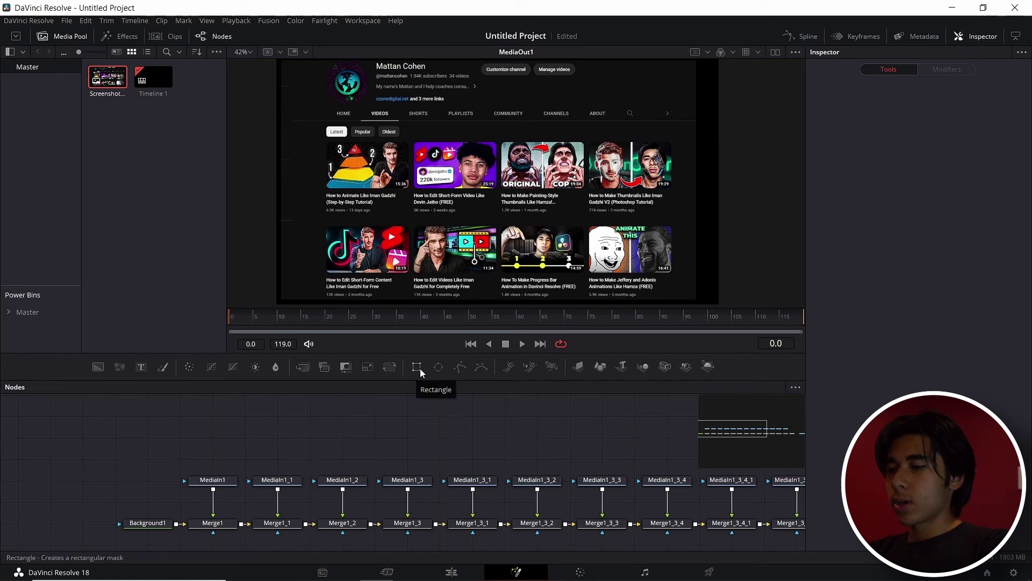
left_click_drag(416, 370, 218, 477)
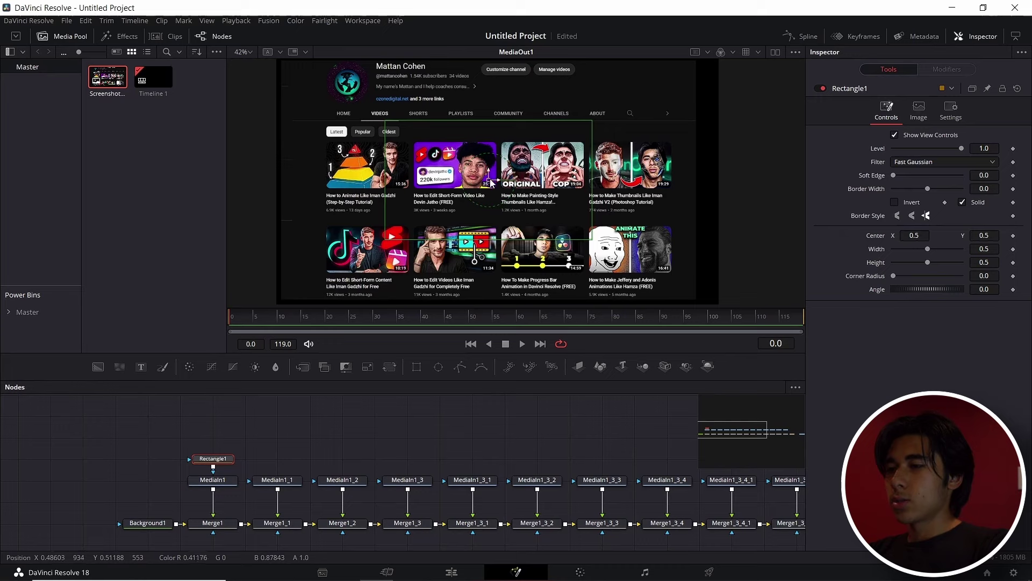
left_click_drag(487, 182, 348, 81)
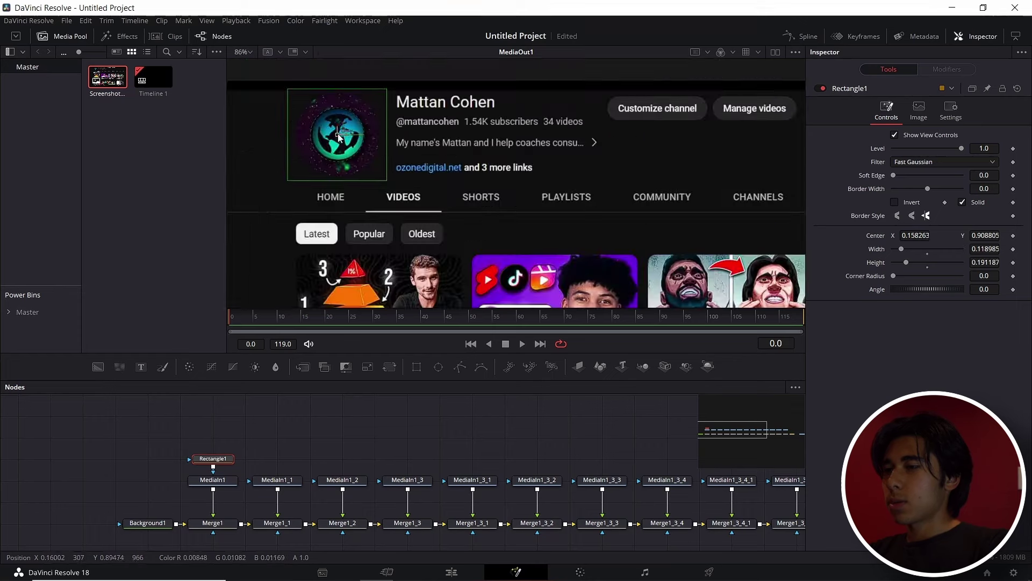
Step: Attach a copy of the rectangle mask to MediaIn1_1 and fit it around the channel name and details, about 0.248 wide
key("ctrl+v")
left_click_drag(301, 459, 278, 479)
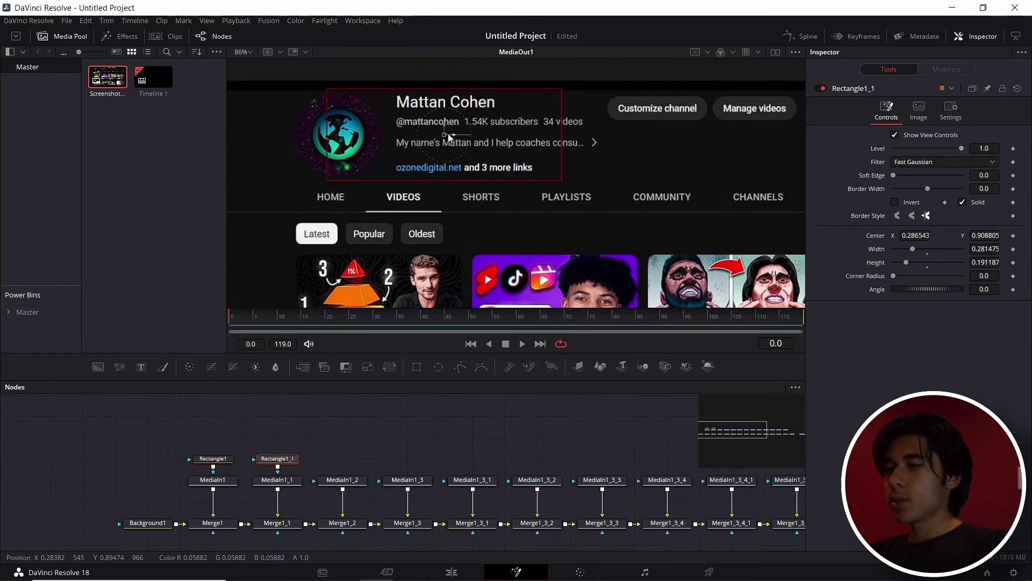
left_click_drag(449, 137, 505, 137)
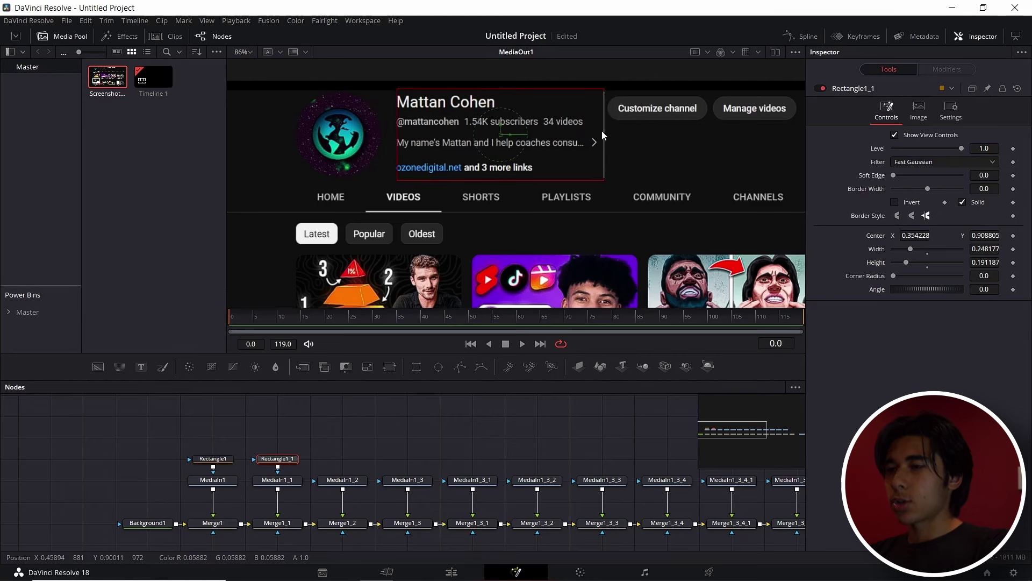
Step: Mask MediaIn1_2 to the Customize channel and Manage videos buttons with a rectangle copy, and attach another copy to MediaIn1_3
key("ctrl+v")
left_click_drag(344, 138, 667, 97)
left_click_drag(660, 135, 666, 116)
left_click_drag(659, 68, 656, 94)
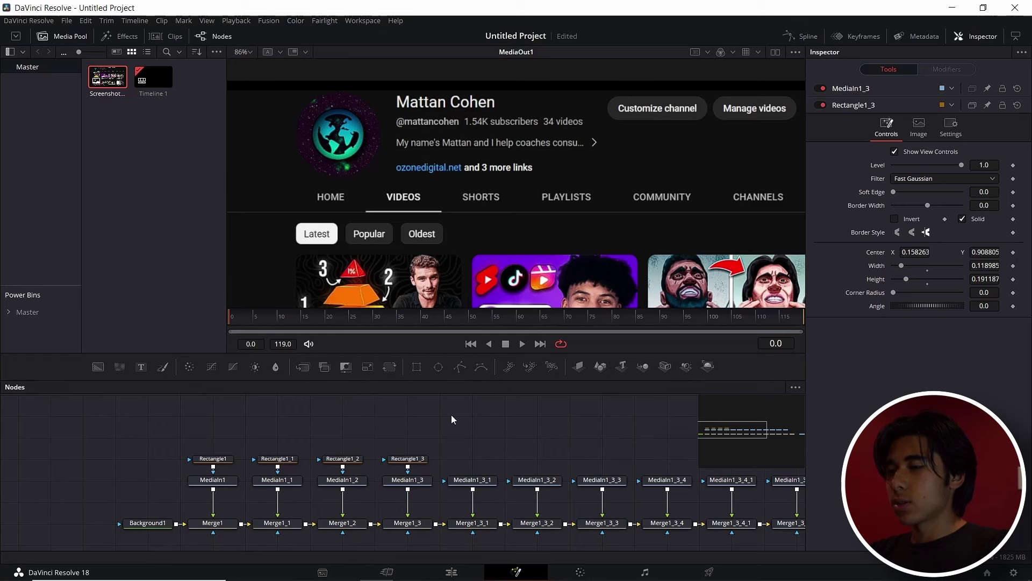
left_click(408, 458)
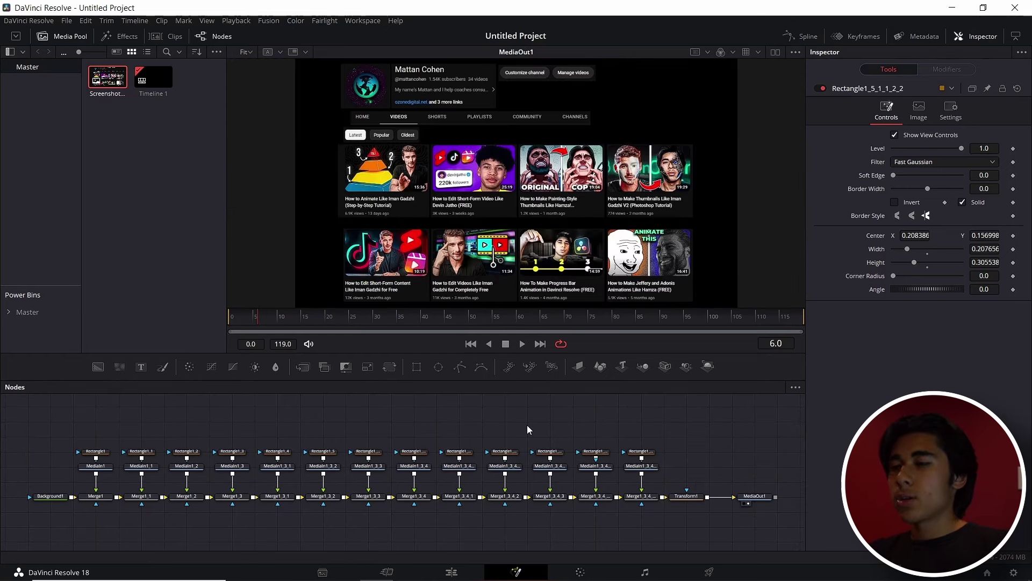
Step: Select the last eight node groups, which hold the video thumbnails, and pull them out of the main chain to just above it
left_click_drag(643, 427, 364, 511)
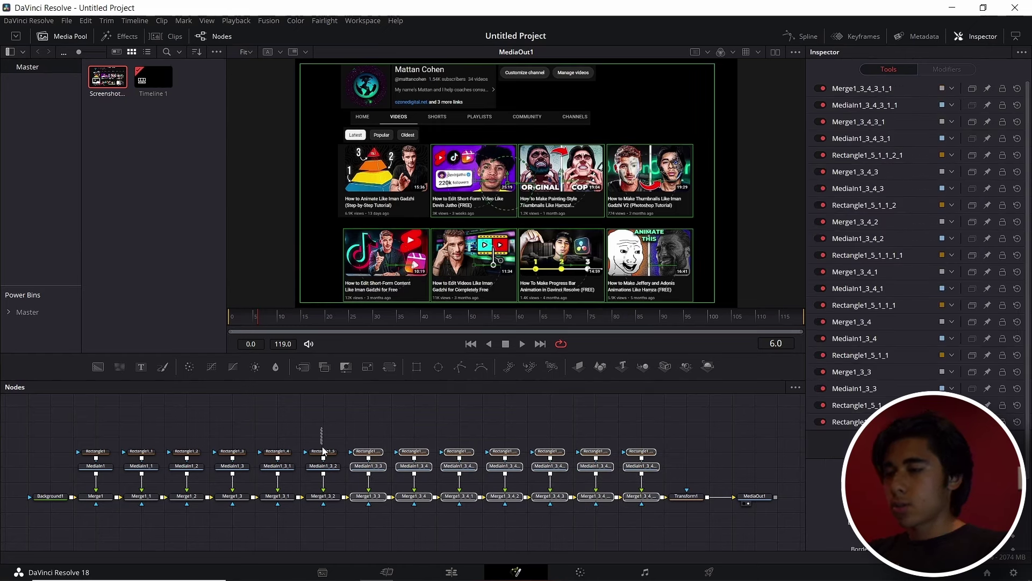
left_click_drag(321, 430, 340, 509)
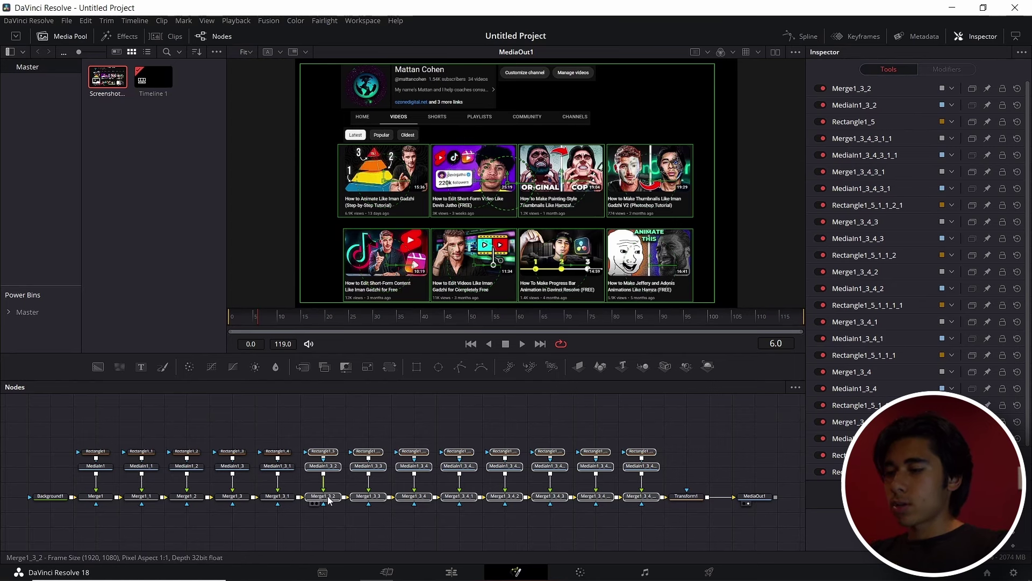
left_click_drag(329, 498, 334, 469)
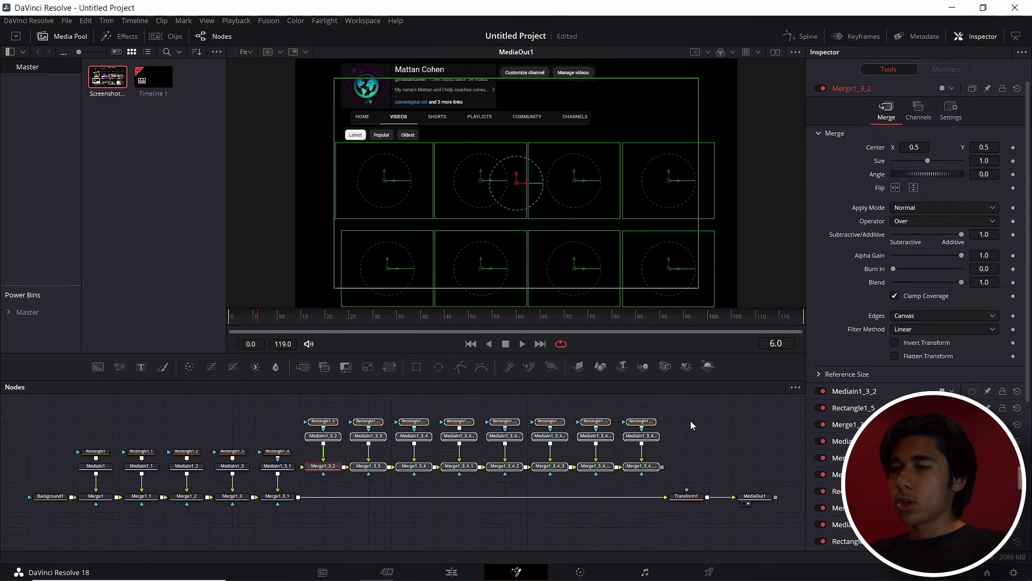
Step: Examine which page sections the Merge1_3_1 and Merge1_3 node groups hold by selecting each group in turn
left_click(267, 436)
left_click_drag(267, 435, 276, 516)
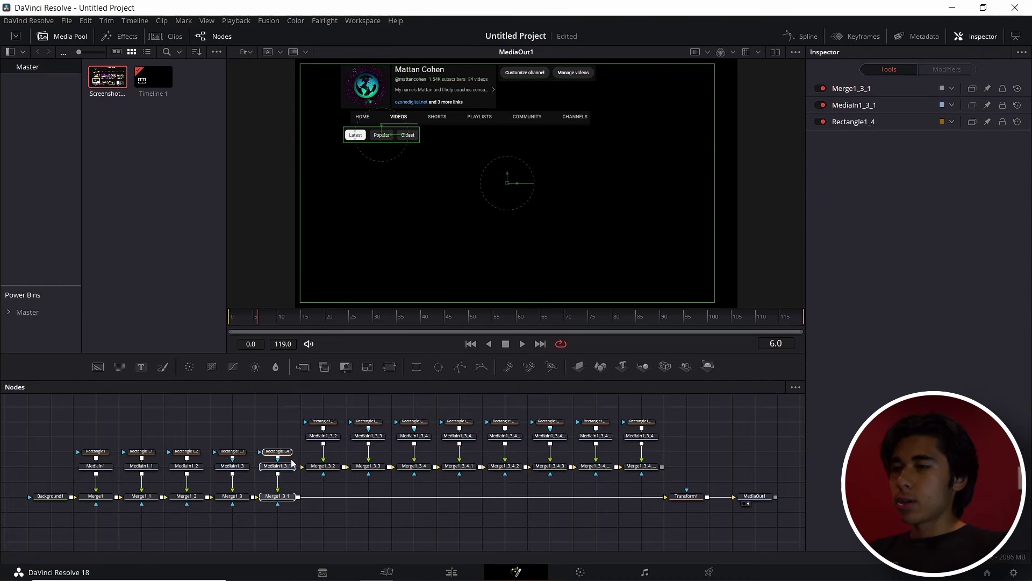
left_click_drag(235, 445, 240, 521)
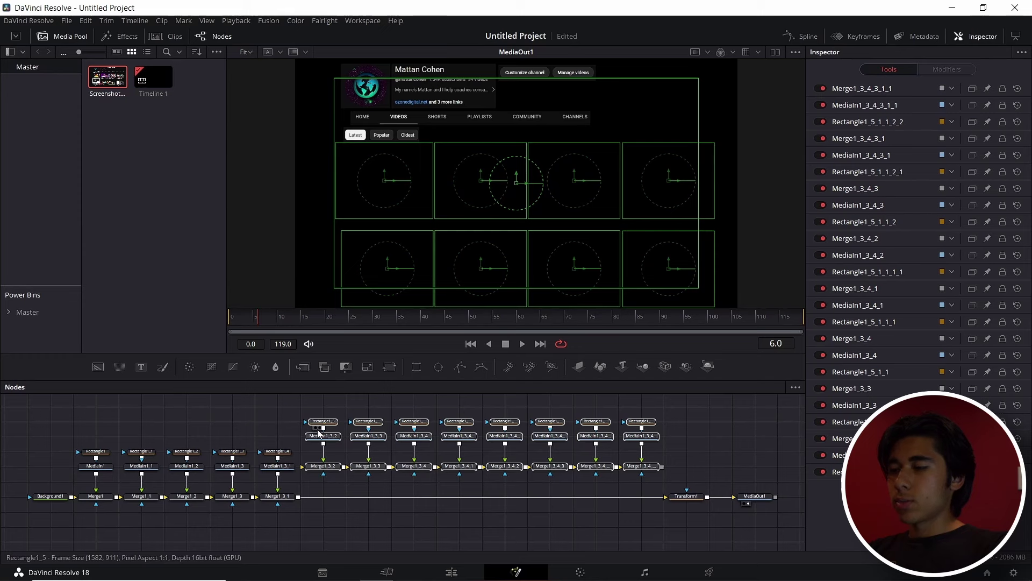
Step: Move the header node groups clear of the thumbnail chain and feed that chain from a new Background node with alpha 0
left_click_drag(327, 445, 101, 415)
left_click_drag(86, 536, 279, 450)
left_click_drag(101, 502, 311, 529)
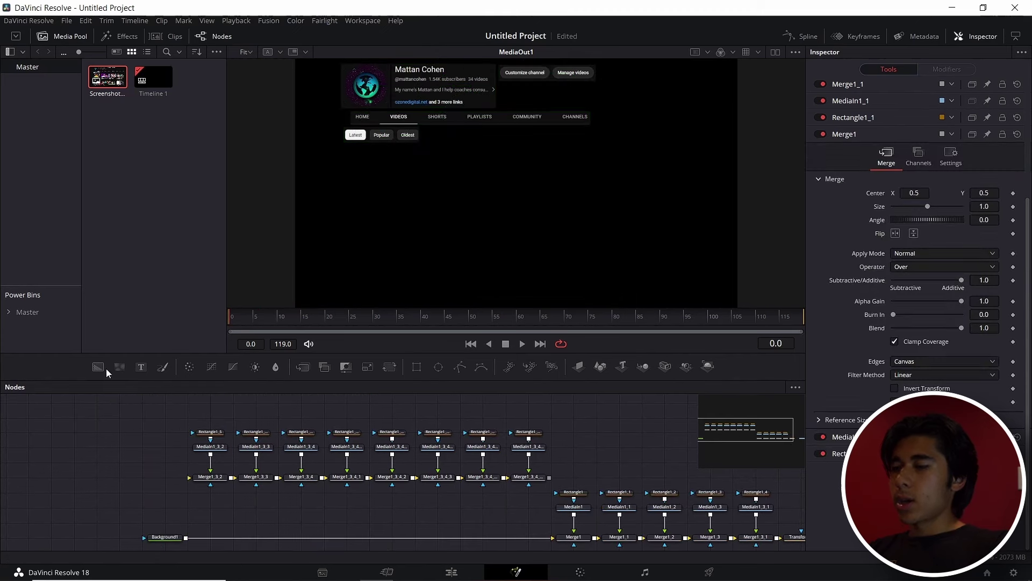
left_click_drag(100, 368, 199, 481)
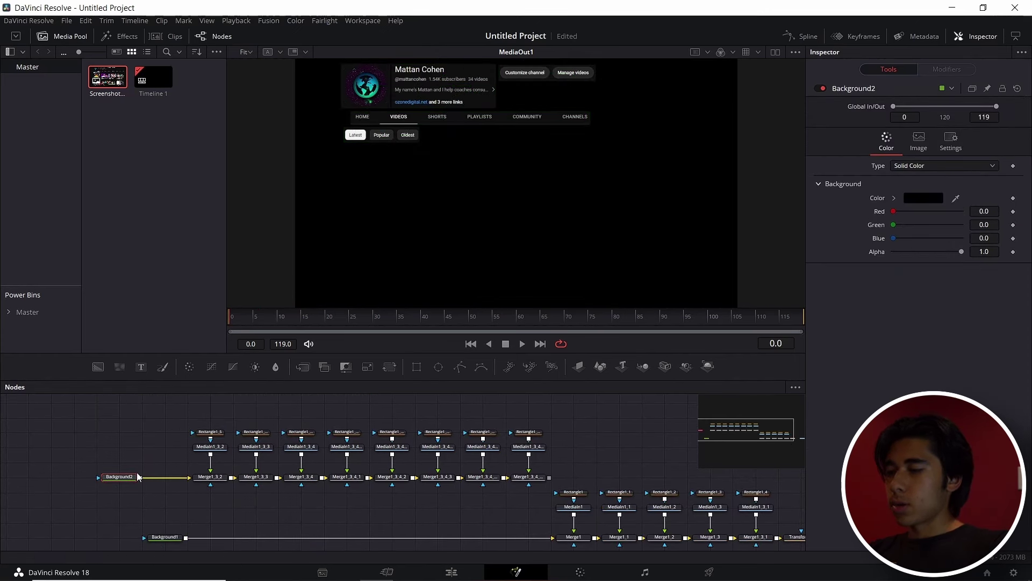
left_click_drag(961, 253, 668, 230)
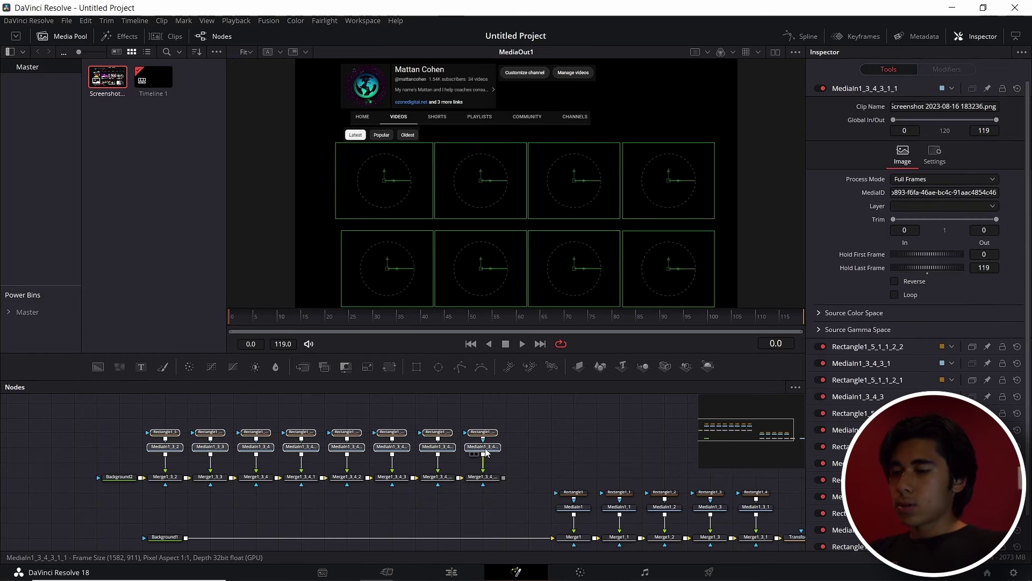
Step: Raise the thumbnail mask and media nodes above their merges and insert a Transform between MediaIn1_3_2 and Merge1_3_2
left_click_drag(486, 453, 482, 418)
left_click(171, 404)
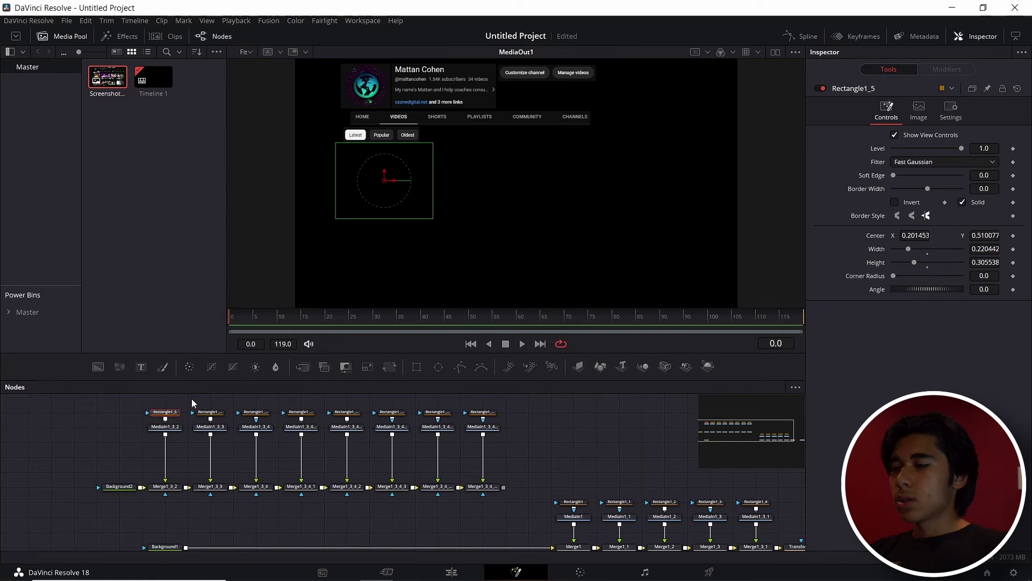
left_click_drag(392, 368, 165, 457)
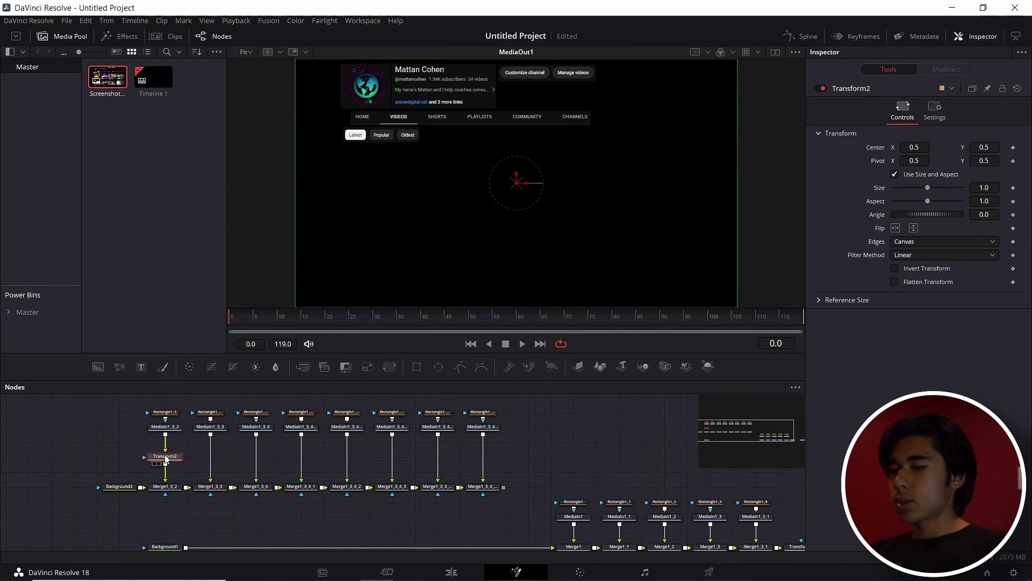
Step: View the last thumbnail merge, keyframe Transform2's center at frame 20, and lower it to Y about -0.32 at frame 0
left_click(483, 486)
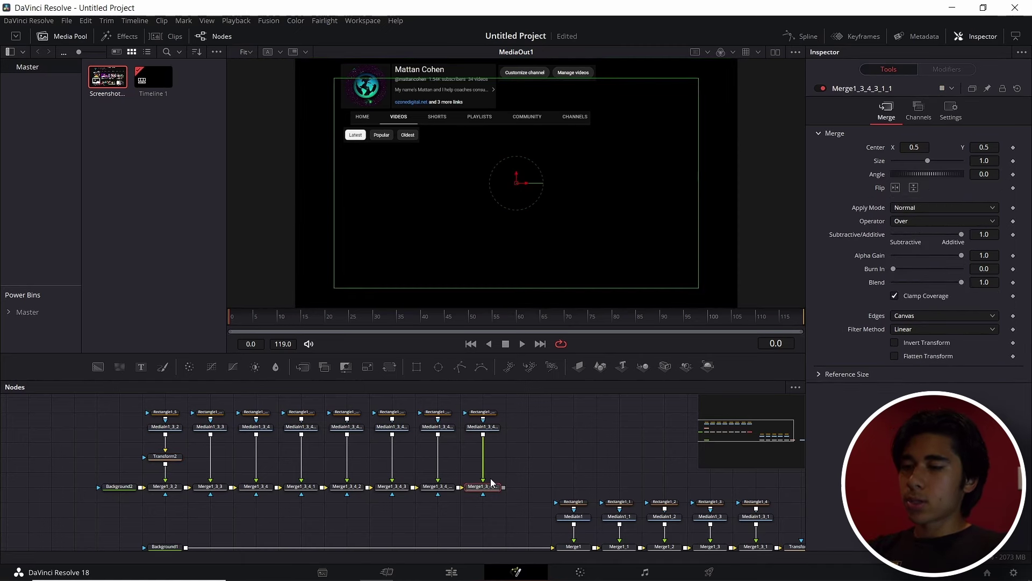
key("1")
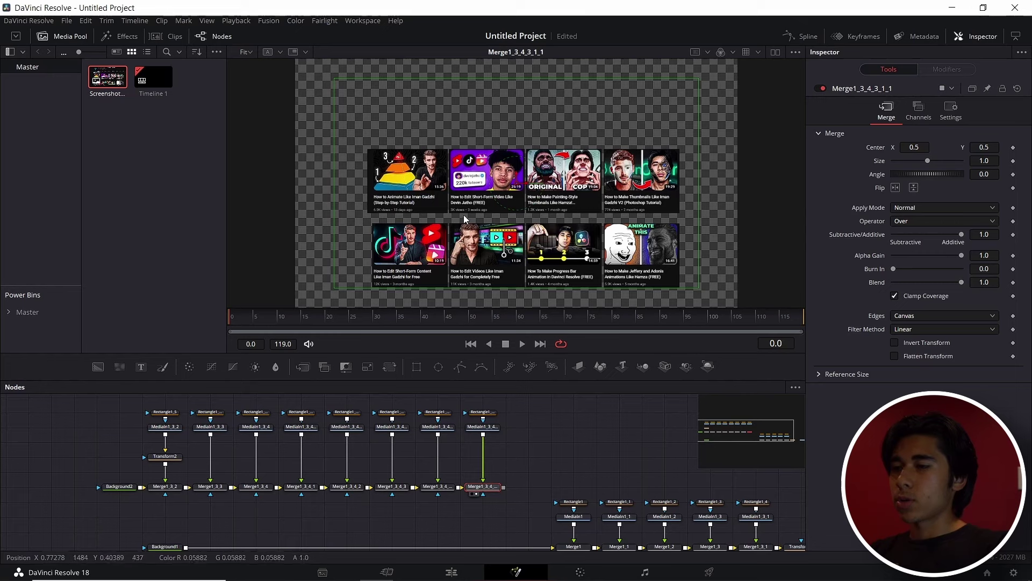
left_click(165, 456)
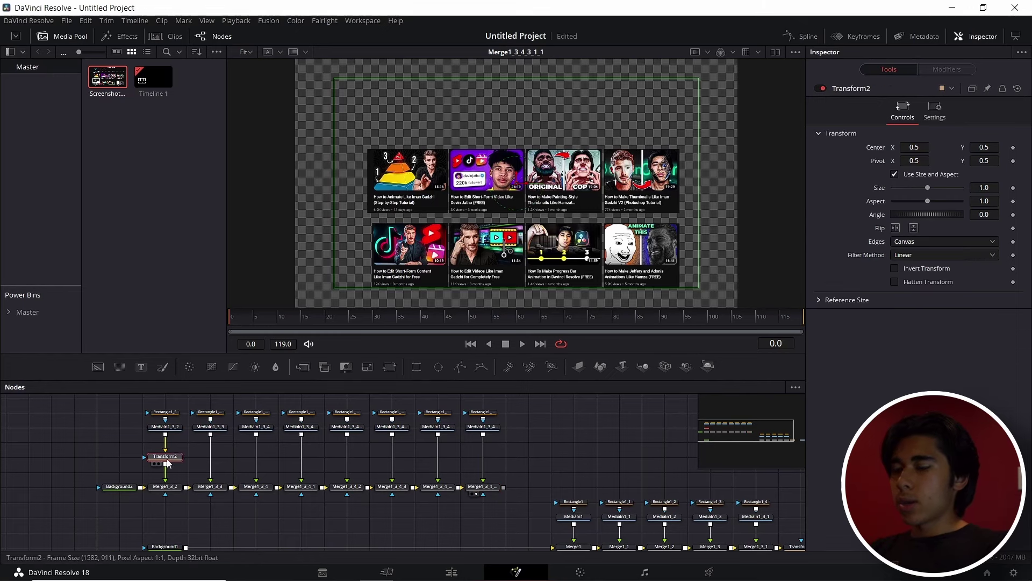
left_click(327, 316)
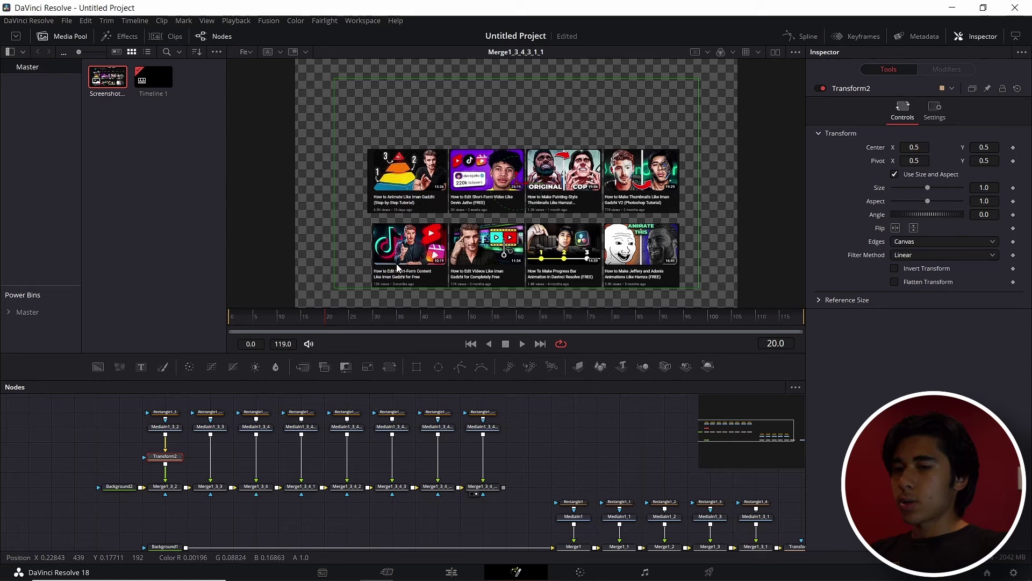
left_click(1013, 147)
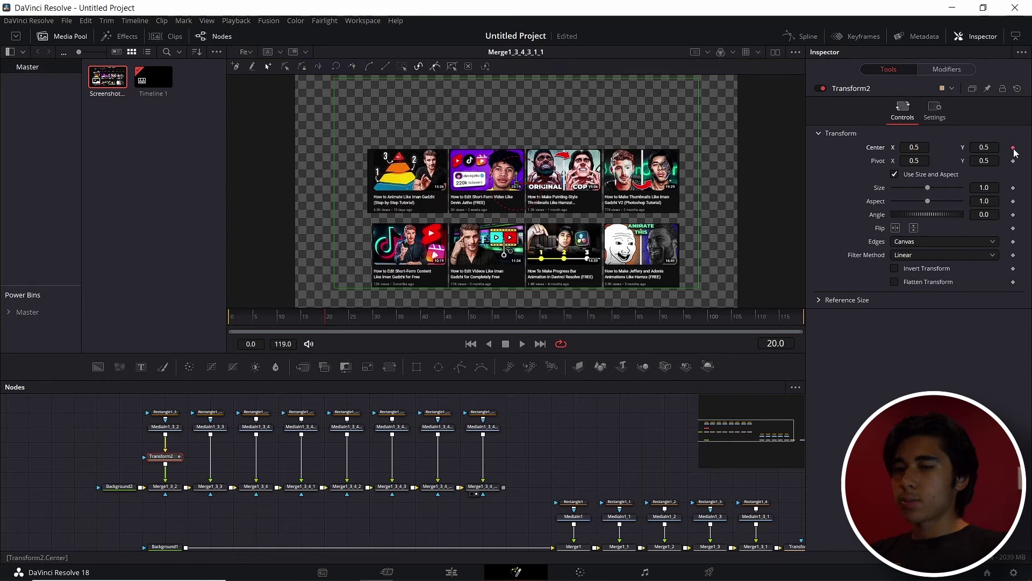
left_click(244, 316)
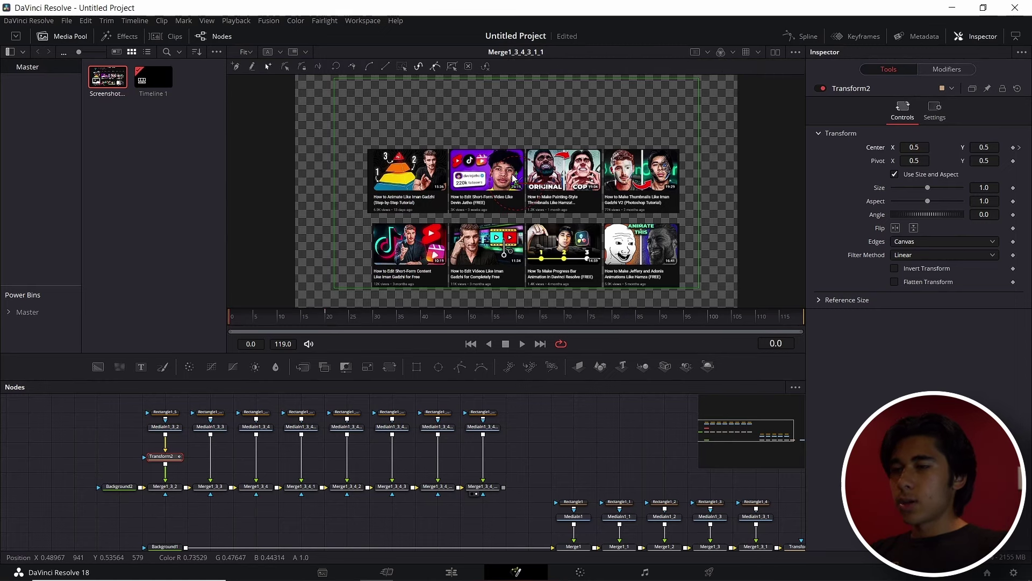
left_click_drag(516, 177, 517, 284)
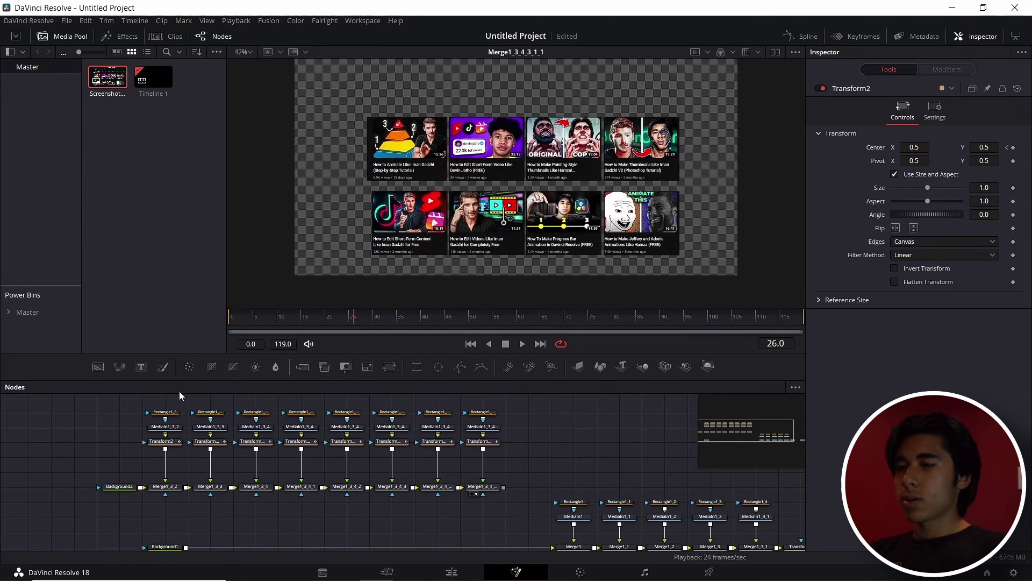
Step: Select all eight thumbnail Transform nodes and display only their displacement curves in the spline editor, fitted to view
left_click_drag(524, 460, 139, 446)
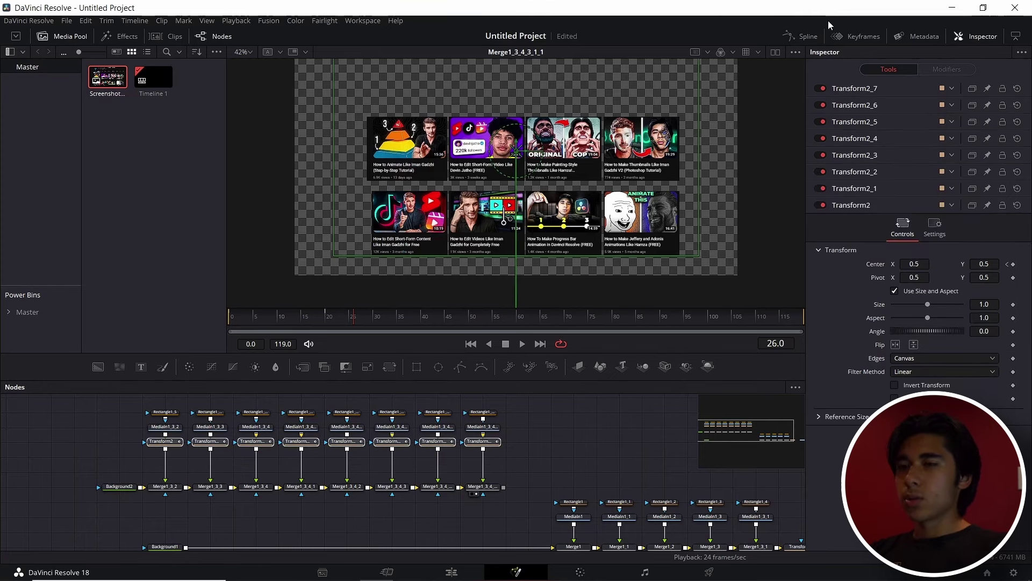
left_click(806, 36)
left_click(794, 387)
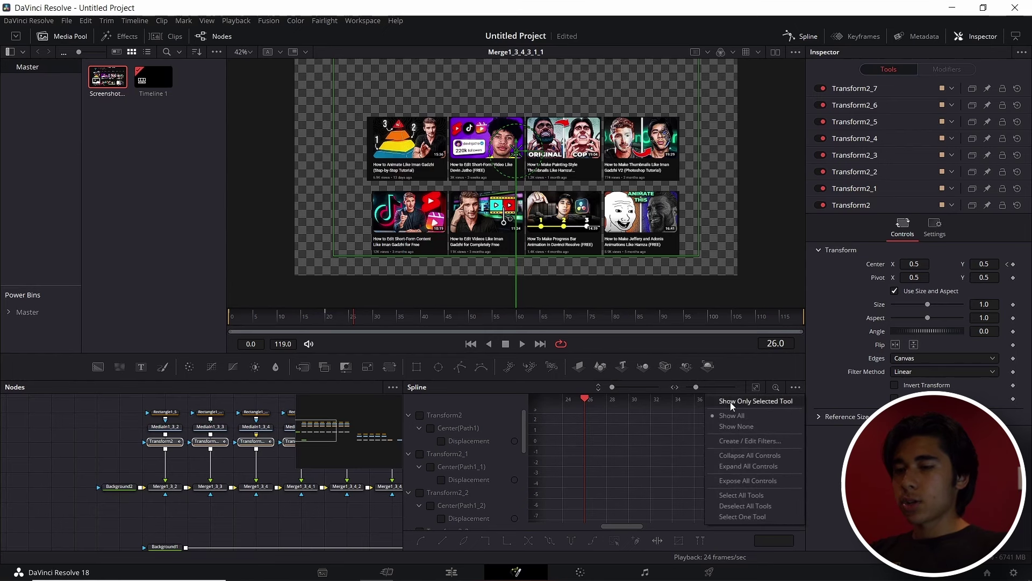
left_click(754, 402)
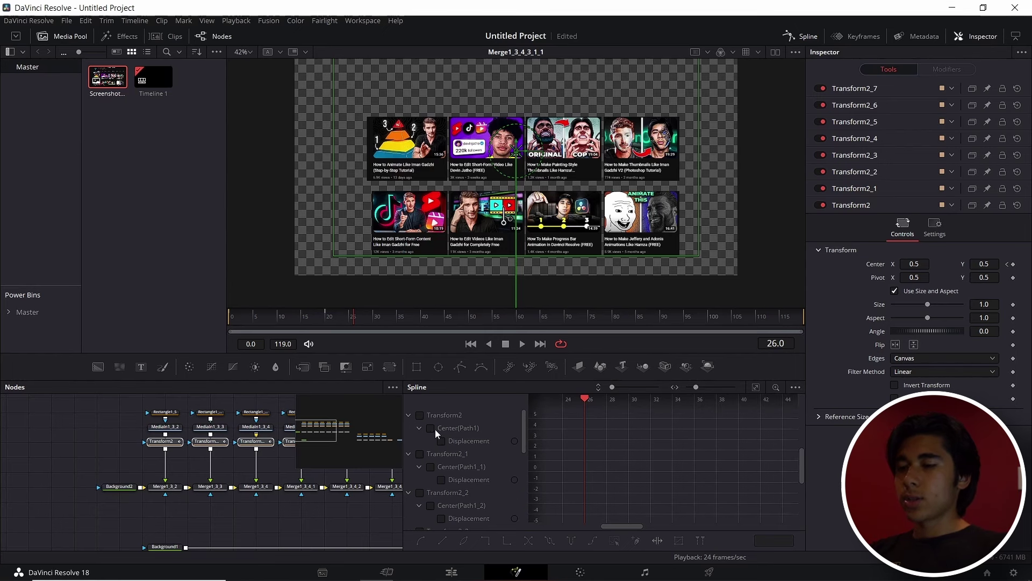
left_click(420, 415)
left_click(421, 453)
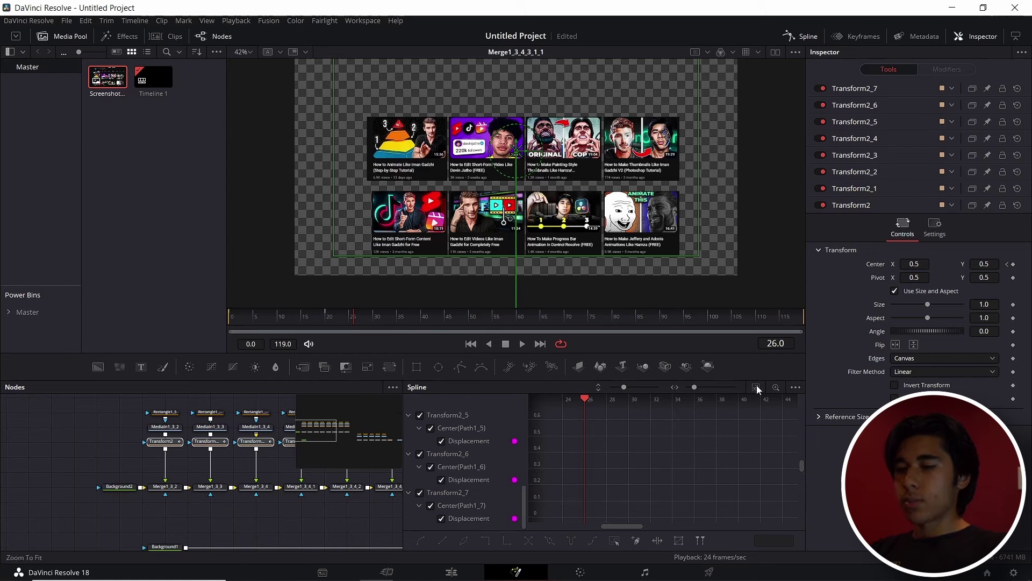
left_click(756, 386)
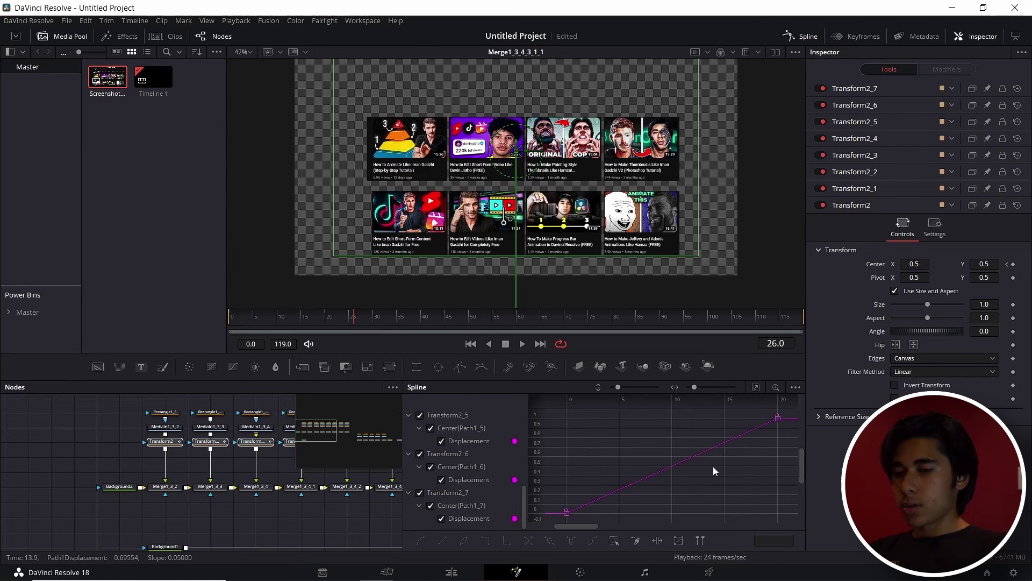
Step: Smooth all displacement keyframes of the eight Transforms with an ease in of 58.3 and an ease out of 58.6
left_click_drag(586, 412, 772, 521)
key("s")
key("t")
left_click_drag(684, 401, 701, 400)
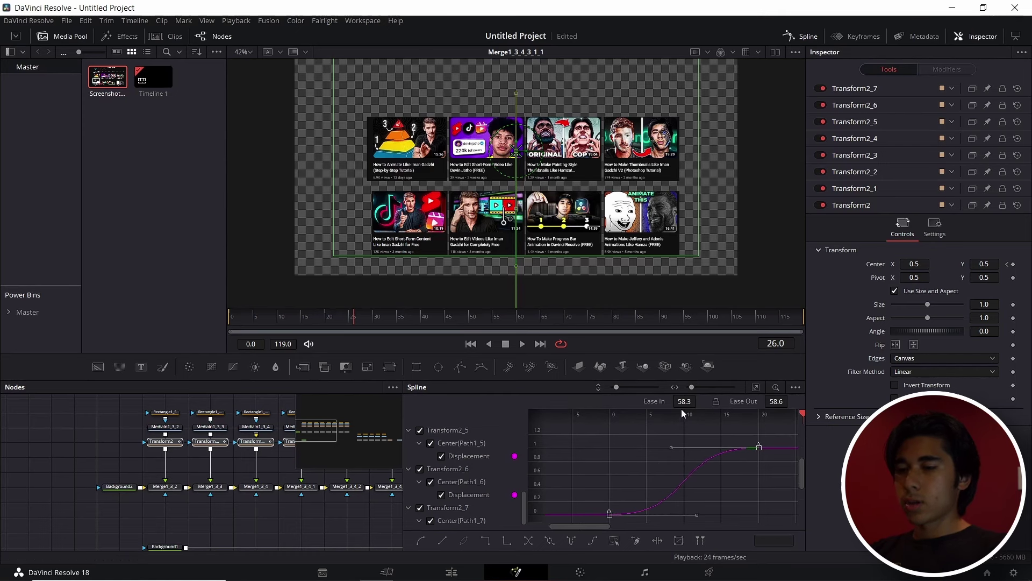
left_click(363, 316)
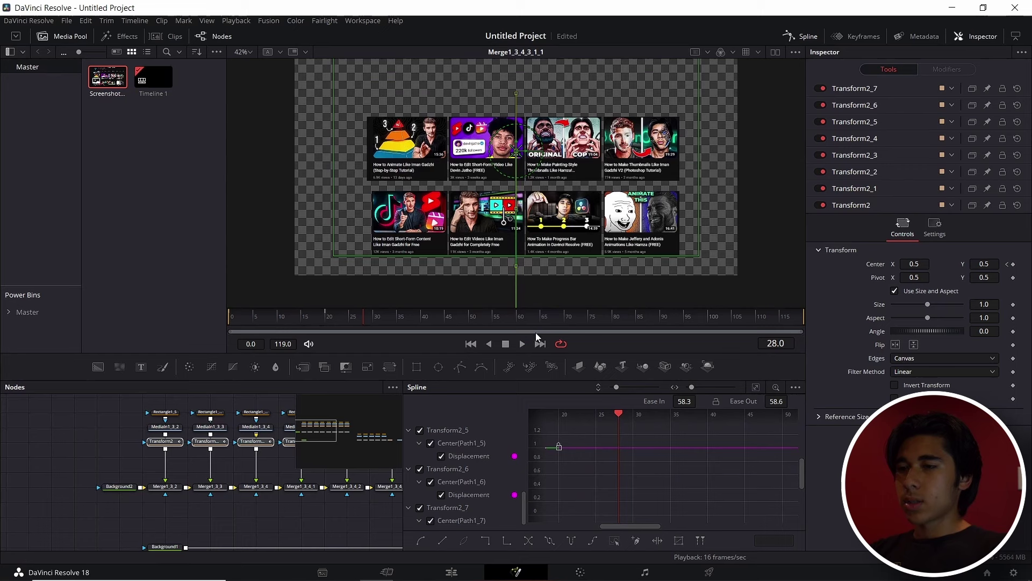
Step: Replace the spline editor with the keyframe editor and expand the Transform tracks to show their center displacement keyframes at closer zoom
left_click(795, 37)
left_click(858, 36)
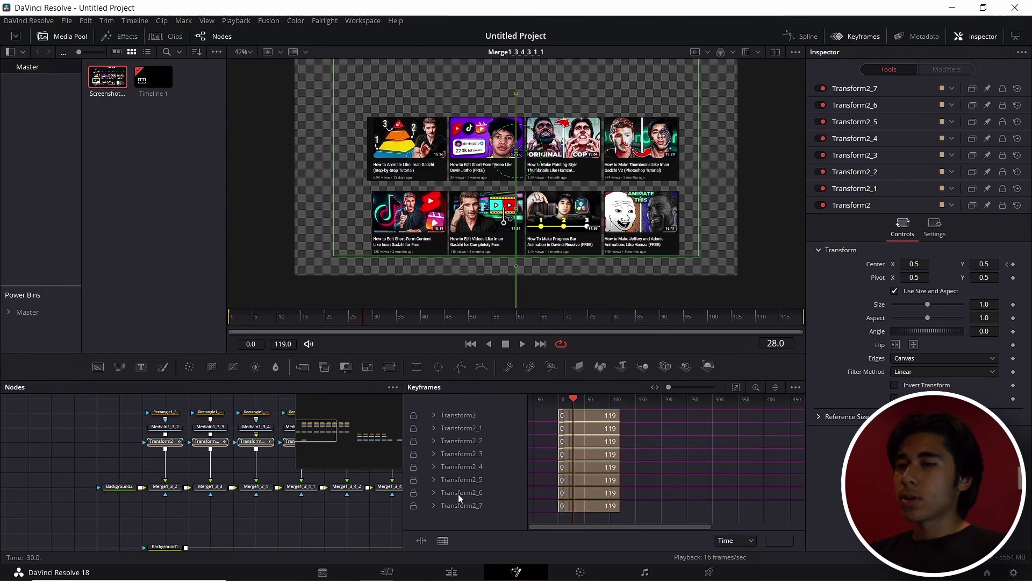
left_click(737, 388)
left_click(433, 415)
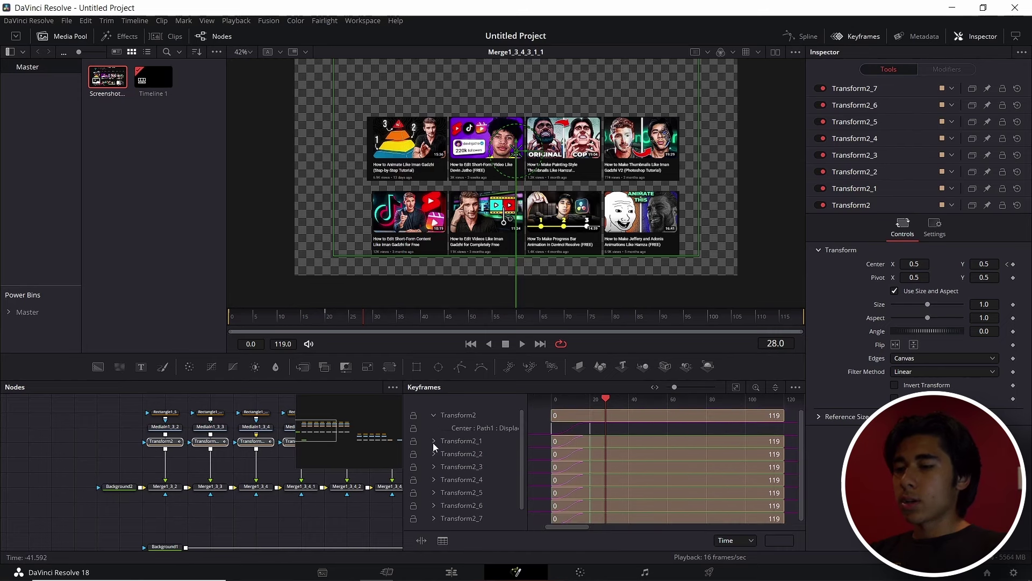
left_click(434, 441)
left_click(433, 467)
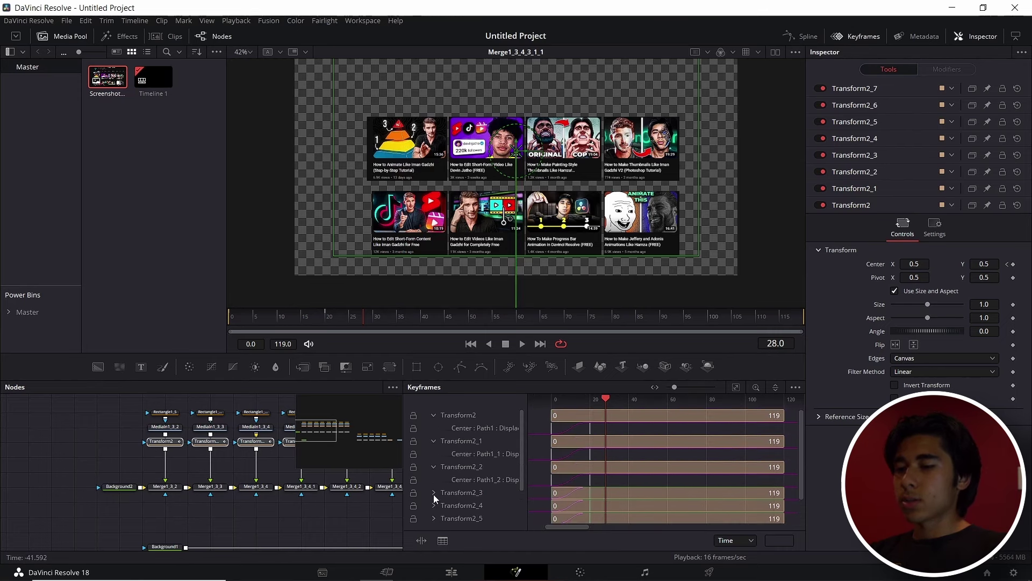
left_click(434, 493)
left_click_drag(673, 386, 689, 384)
left_click_drag(568, 528, 555, 530)
Step: Stagger the displacement keyframes of Transform2_1 to Transform2_7 progressively later, up to about 12 frames, and play the animation
left_click(708, 427)
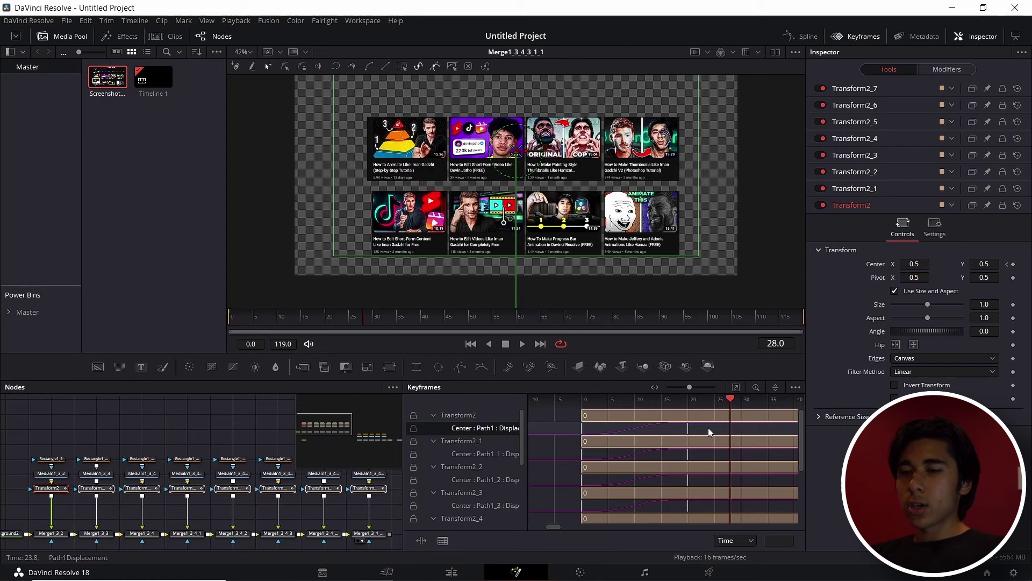
left_click(706, 450)
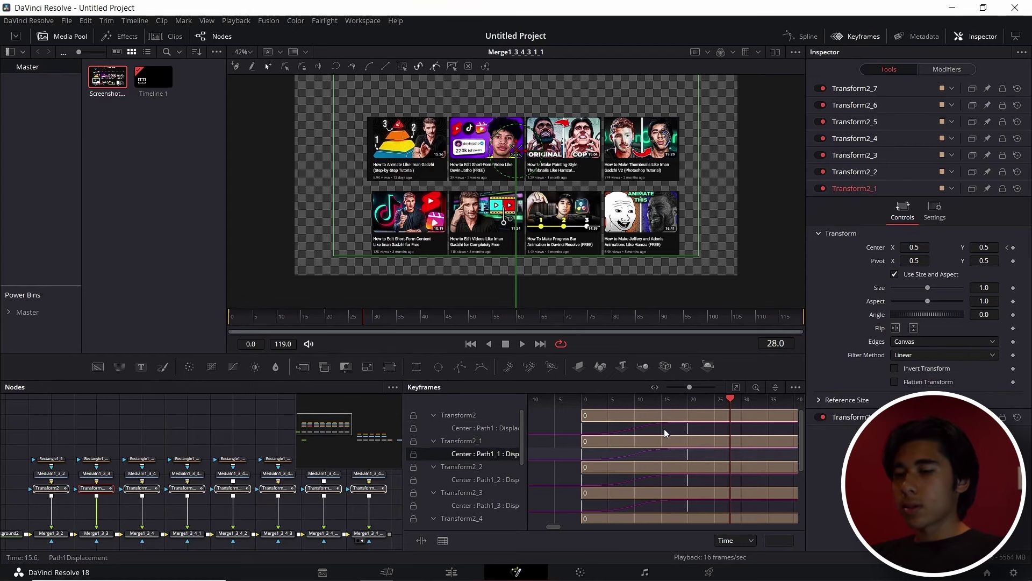
left_click_drag(717, 453, 735, 492)
scroll(715, 479, "down", 1)
scroll(735, 492, "down", 1)
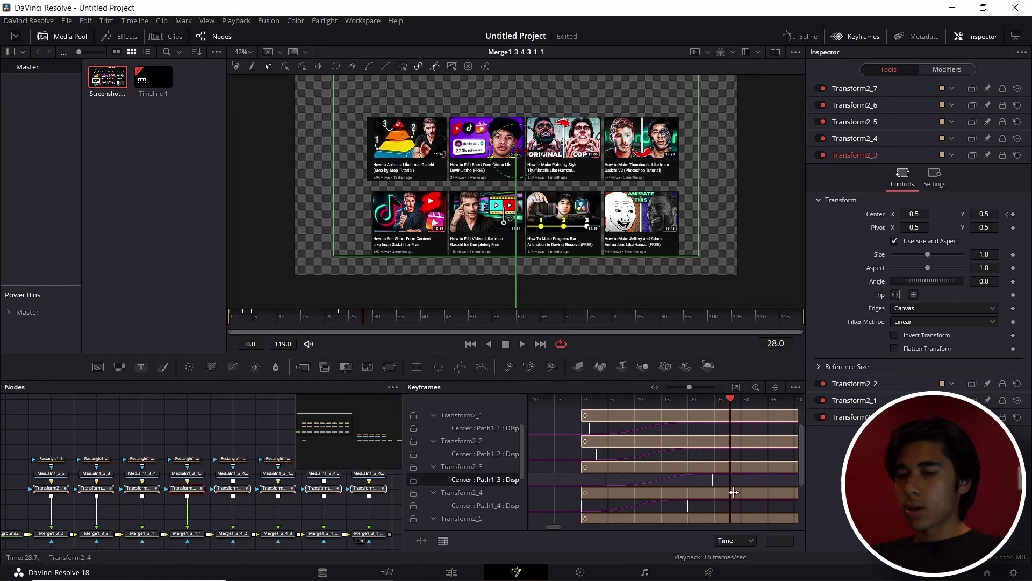
left_click(714, 500)
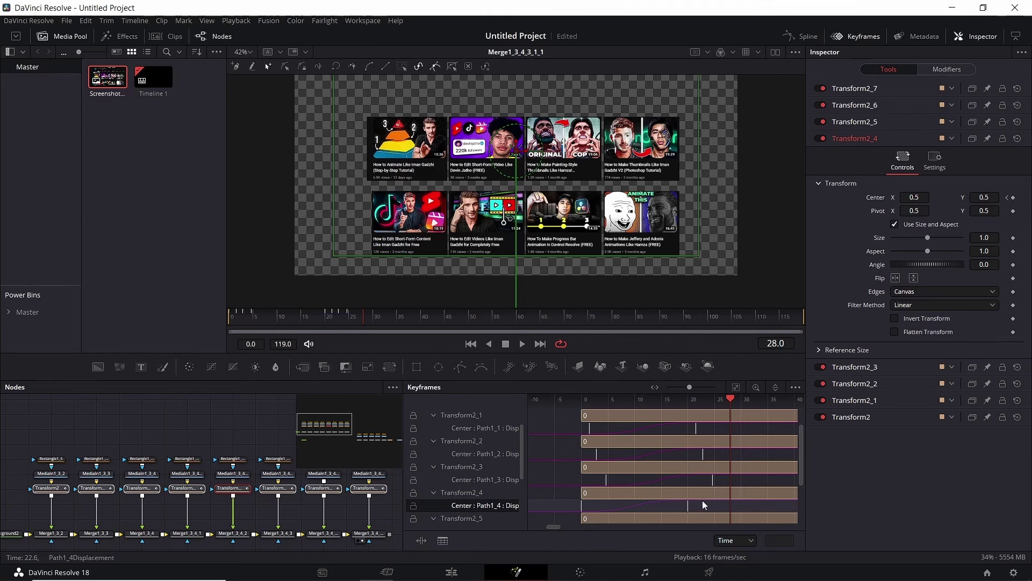
left_click_drag(702, 505, 731, 501)
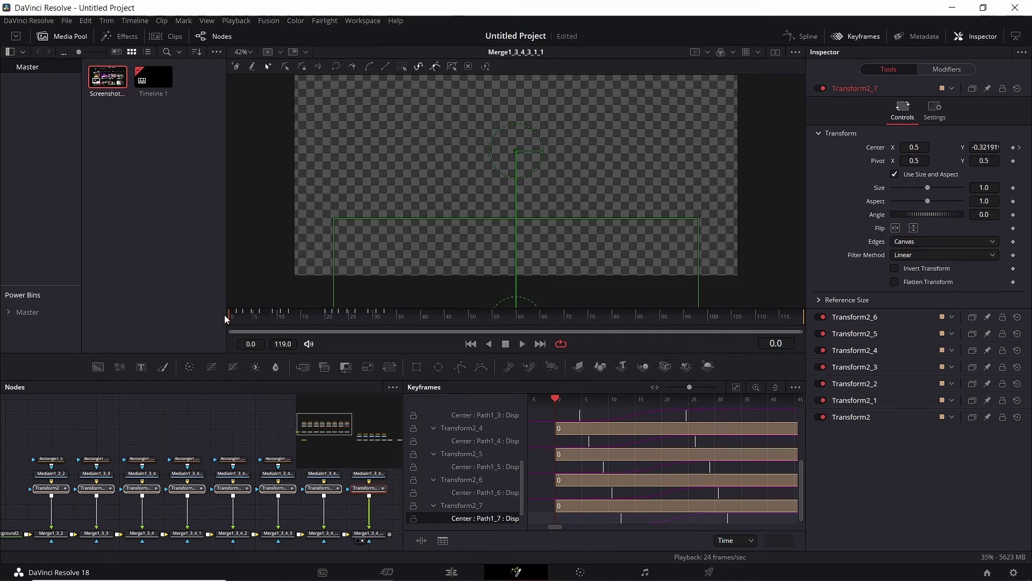
key("space")
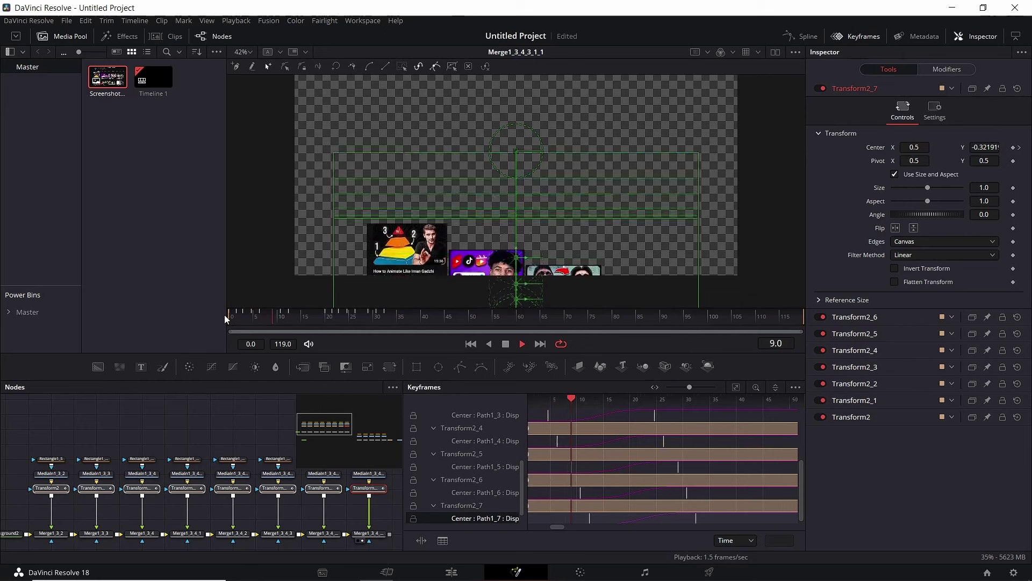
Step: Close the keyframe editor, group the whole thumbnail chain with Background2, and place the group just above the main chain
left_click(850, 41)
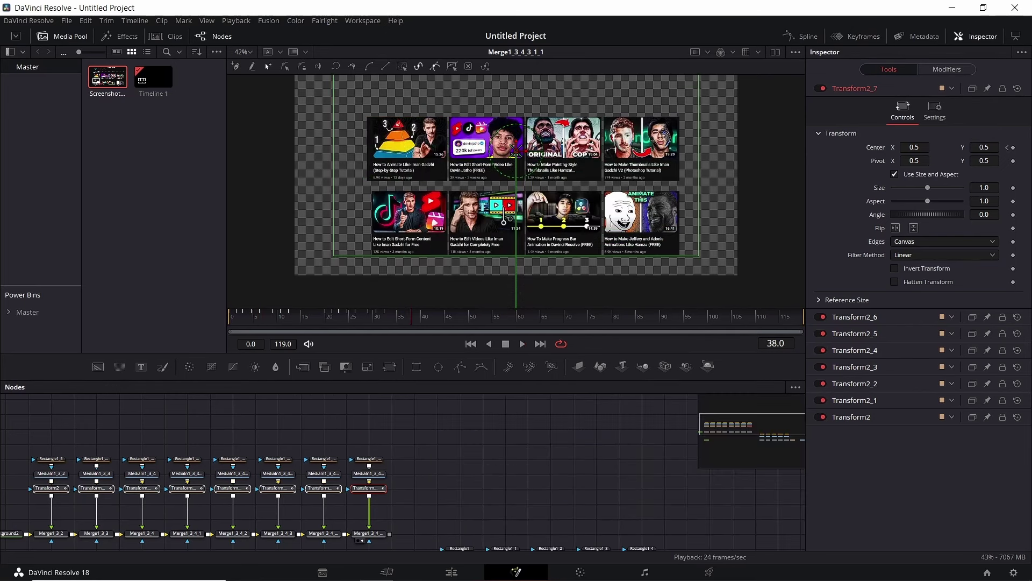
left_click_drag(466, 531, 99, 401)
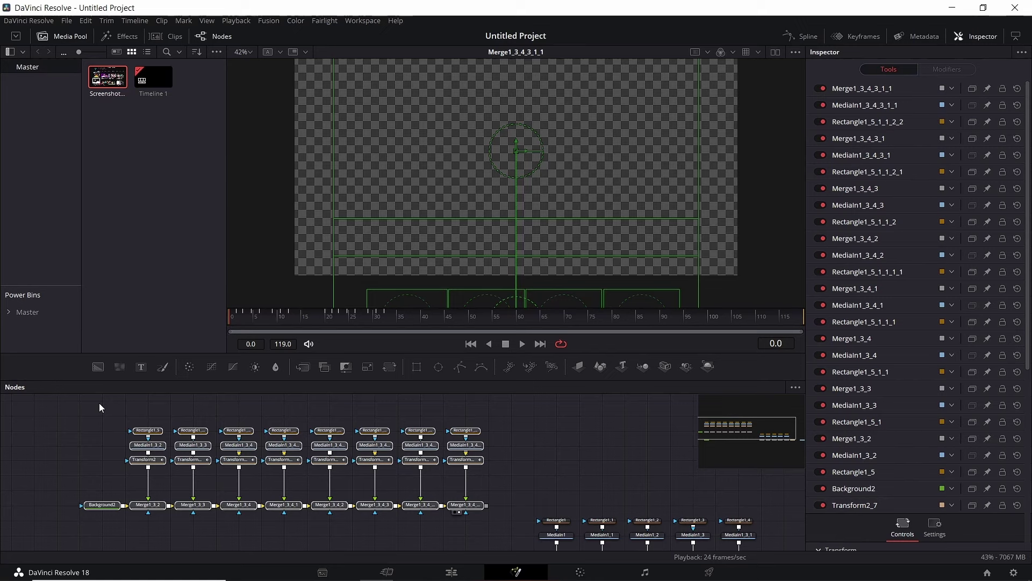
key("ctrl+g")
left_click_drag(284, 427, 409, 490)
Step: Merge Group1 over Background1 ahead of the header sections and show MediaOut1 in the viewer
left_click_drag(420, 493, 352, 525)
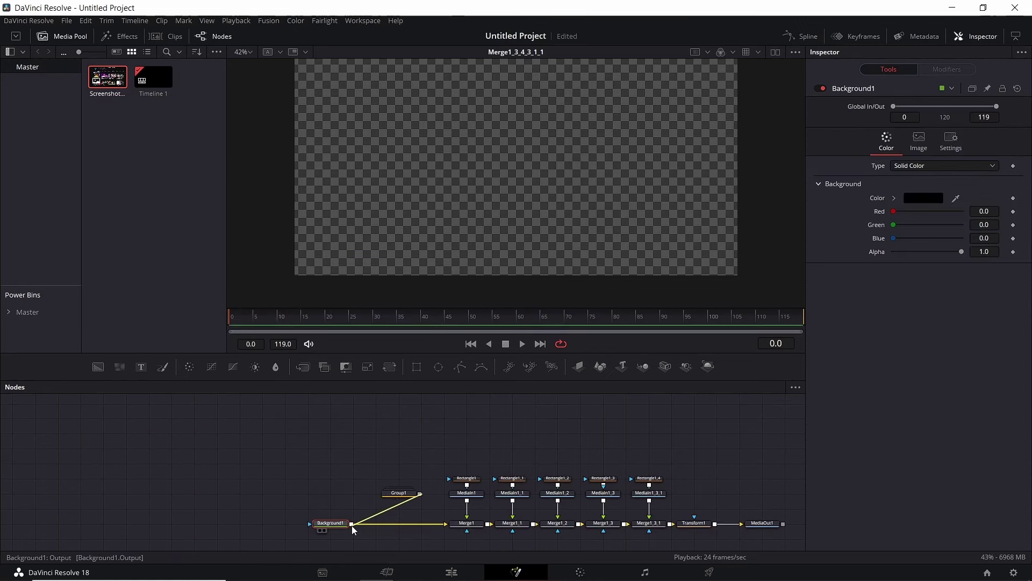
left_click(762, 523)
left_click_drag(760, 522, 529, 175)
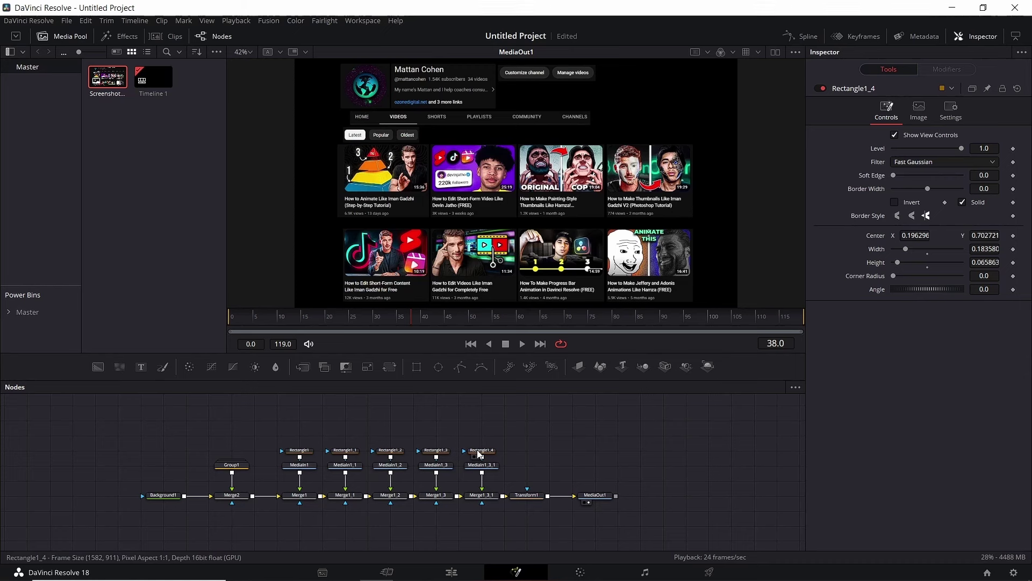
Step: Examine which page sections the rectangle masks of the header node groups cover by selecting them in turn
left_click(390, 450)
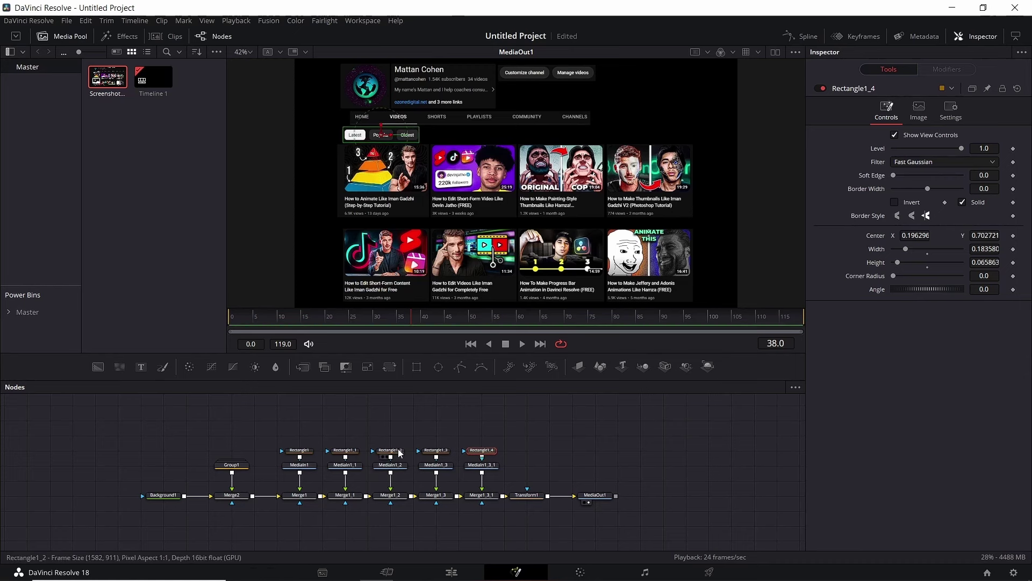
left_click(300, 450)
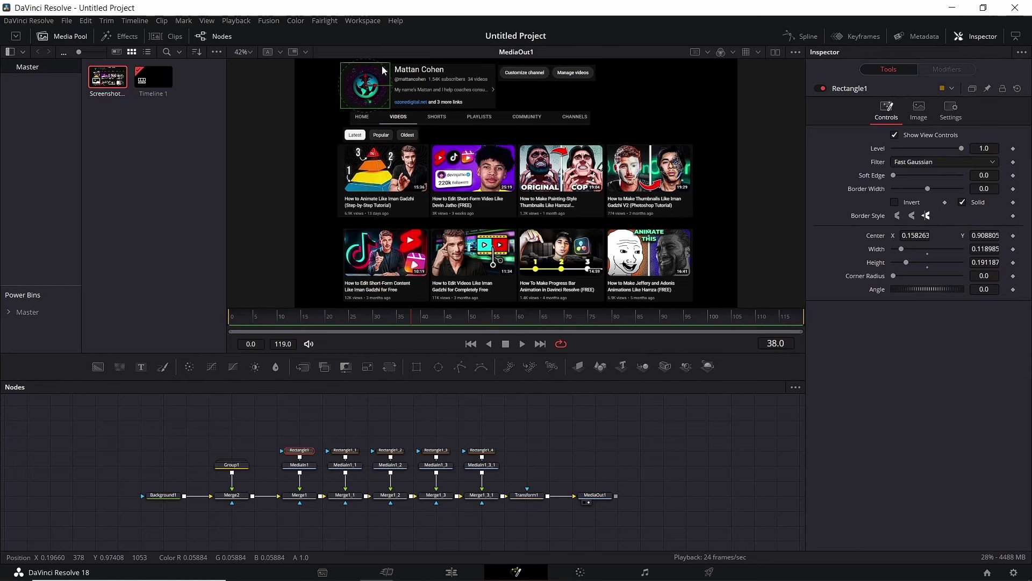
left_click(388, 429)
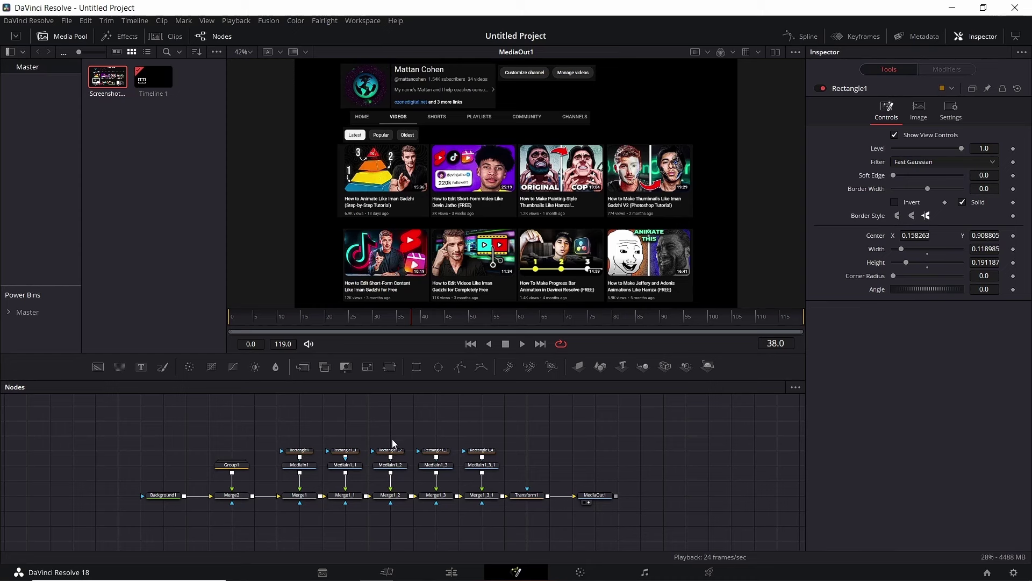
Step: Reorder the header groups as Rectangle1, Rectangle1_4, Rectangle1_2, Rectangle1_1, Rectangle1_3, selecting the masks to check which section each covers
left_click_drag(381, 432, 297, 428)
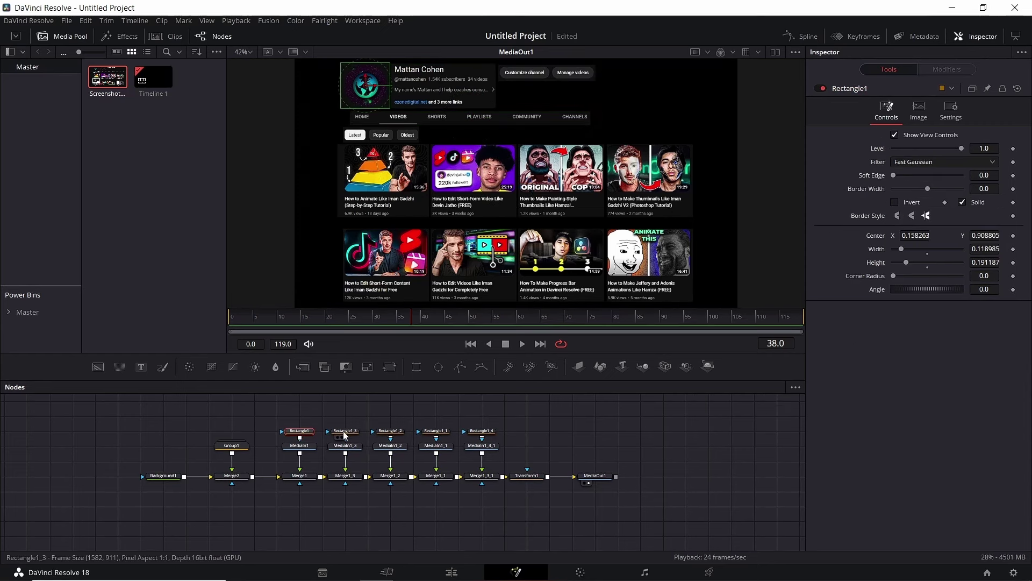
left_click(345, 432)
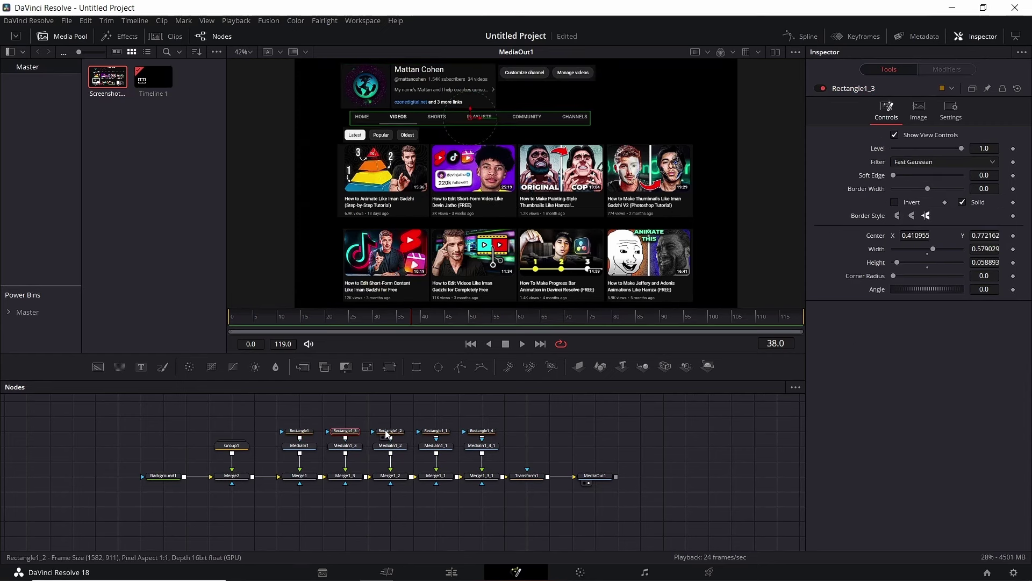
left_click(387, 432)
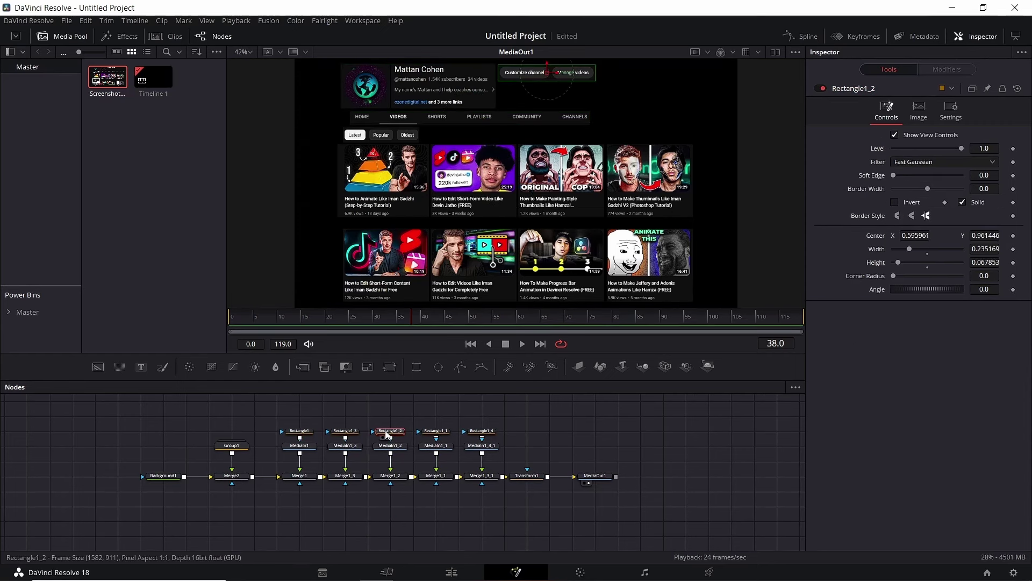
left_click(433, 432)
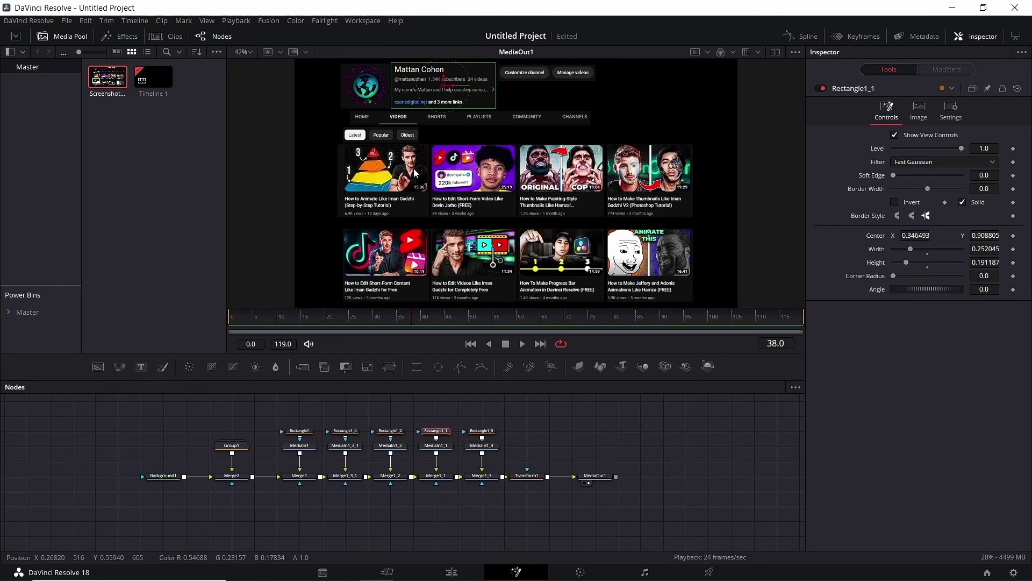
left_click(482, 432)
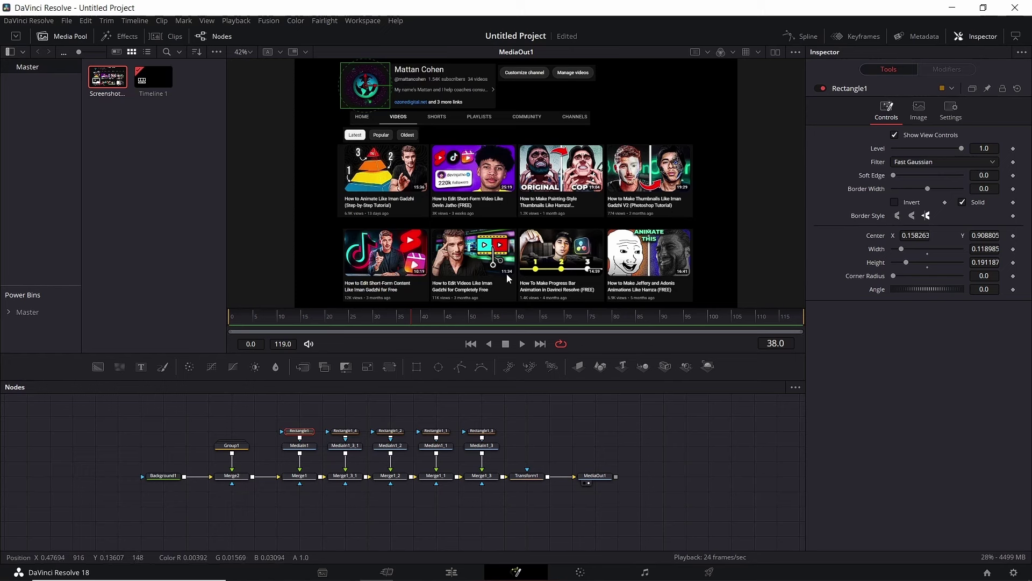
Step: Insert a Transform between MediaIn1 and Merge1 and set its pivot to X 0.161, Y 0.906 on the profile picture
left_click_drag(395, 373, 302, 464)
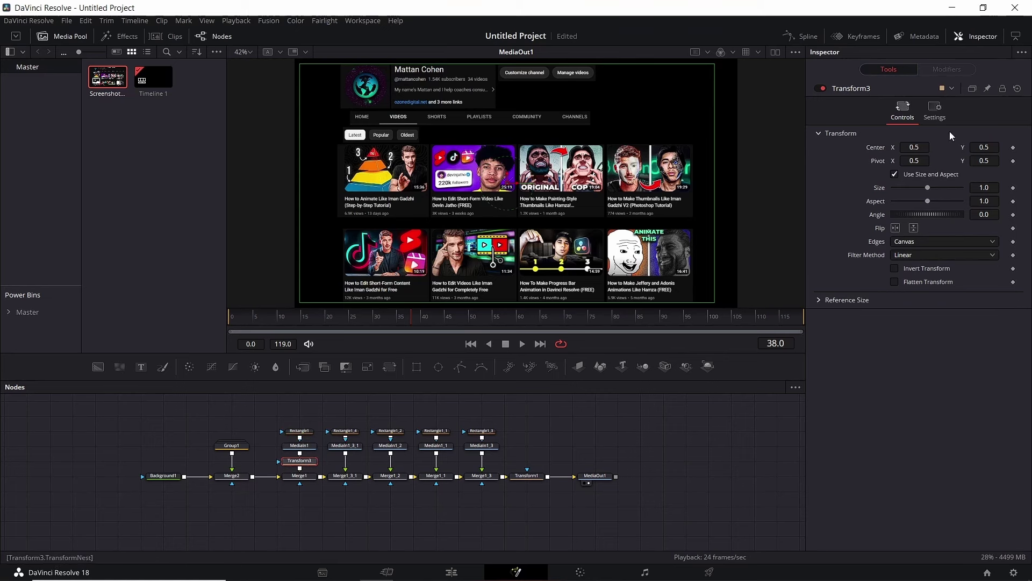
left_click_drag(915, 159, 719, 157)
left_click_drag(985, 160, 1015, 160)
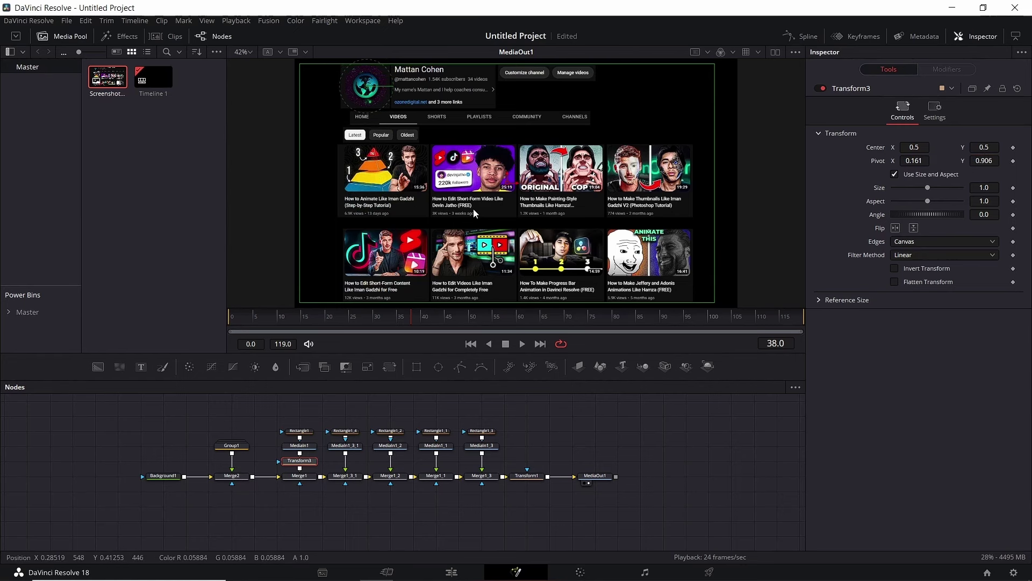
Step: Keyframe Transform3's size at 1.0 on frame 20 and 0.0 on frame 0
key("Home")
left_click(326, 317)
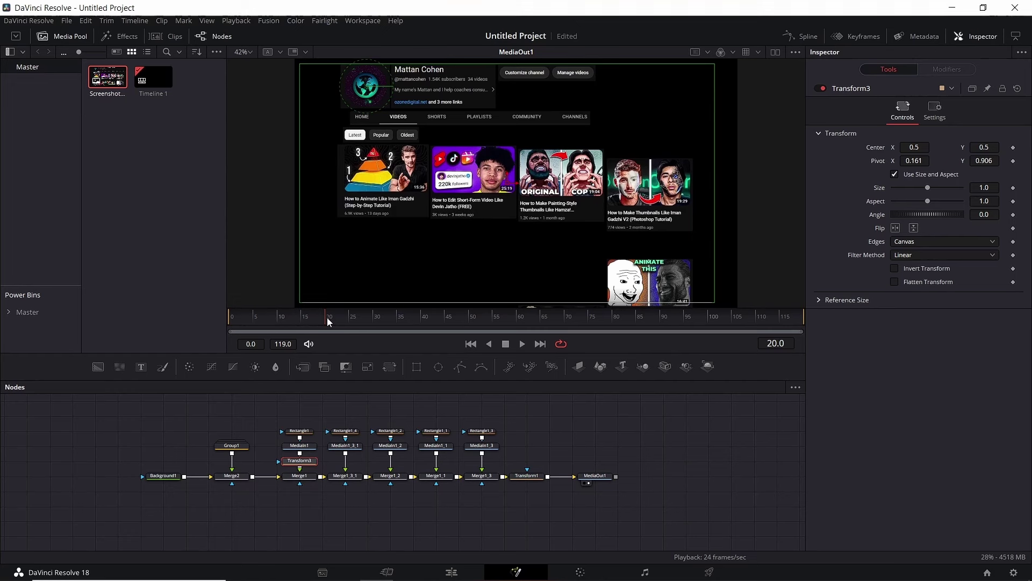
left_click(1013, 187)
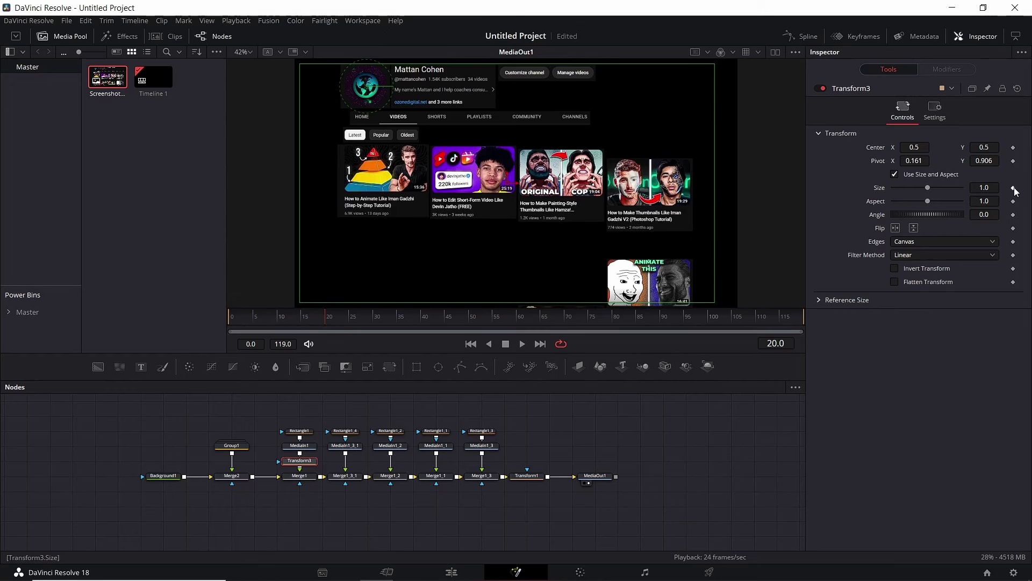
left_click_drag(264, 313, 173, 306)
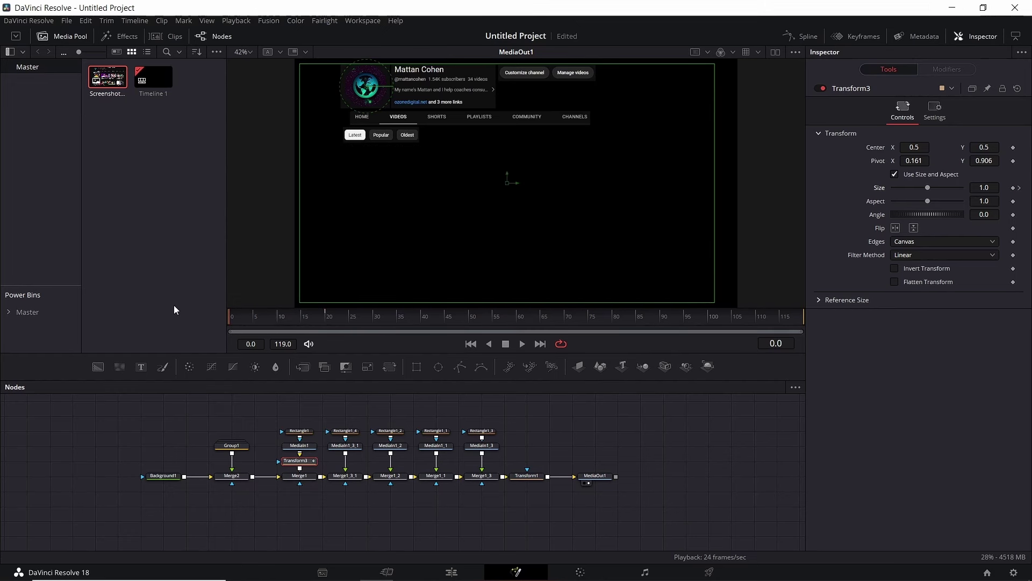
left_click_drag(931, 186, 825, 179)
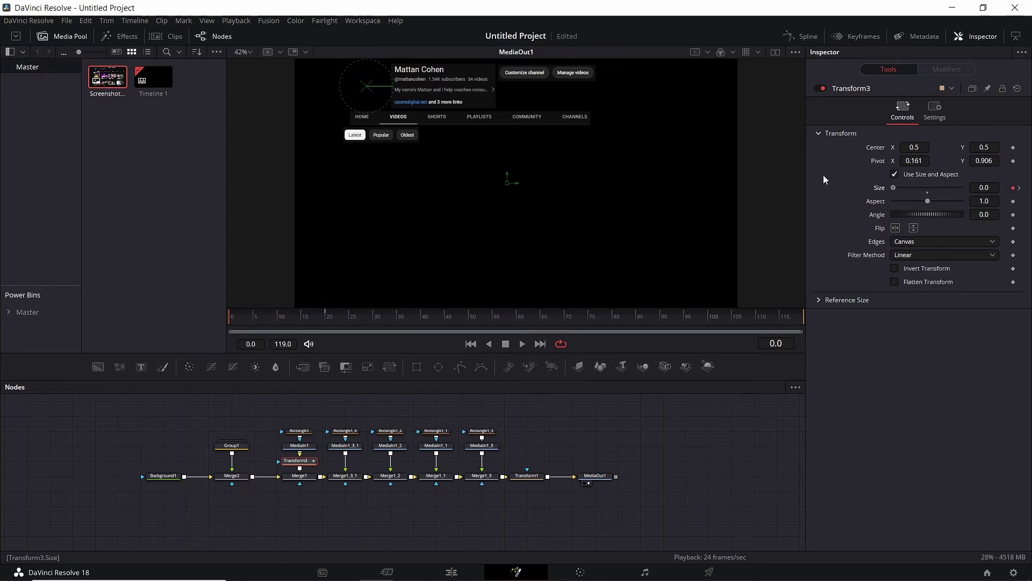
Step: Paste a copy of Transform3 after MediaIn1_3_1, move its pivot onto the filter buttons at about X 0.192, Y 0.703, and play the animation
left_click(344, 446)
key("ctrl+v")
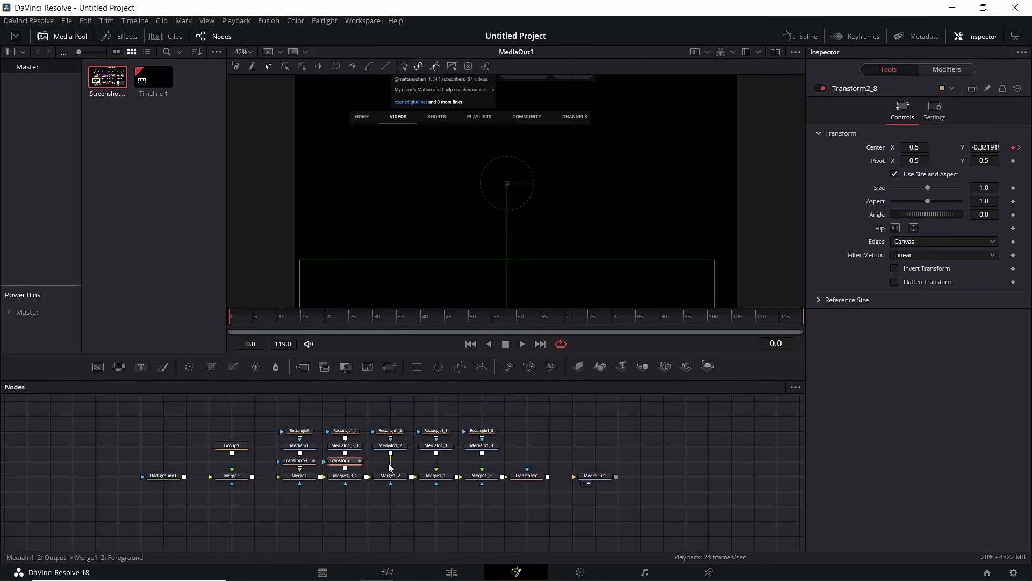
key("space")
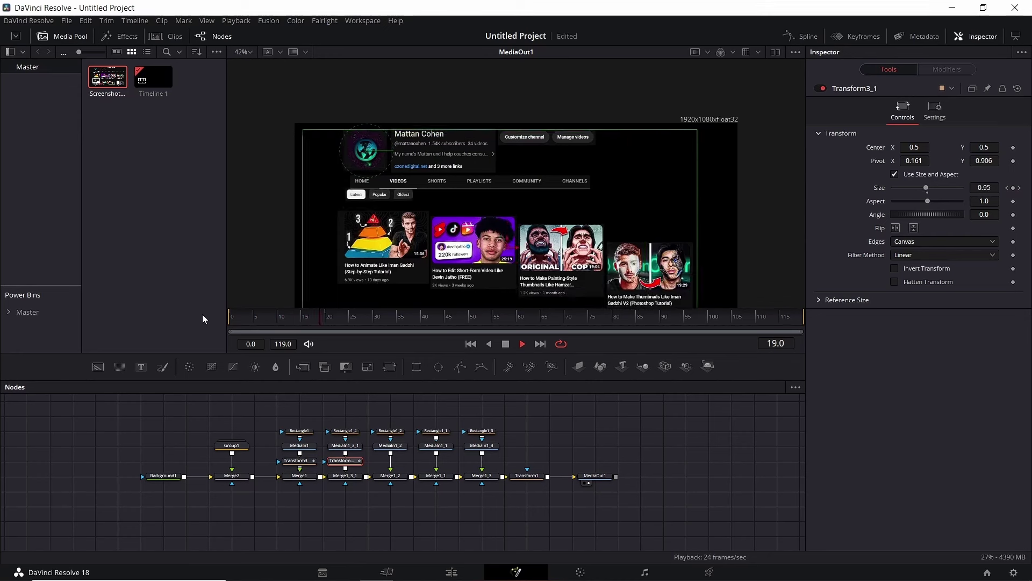
key("space")
left_click_drag(366, 153, 382, 200)
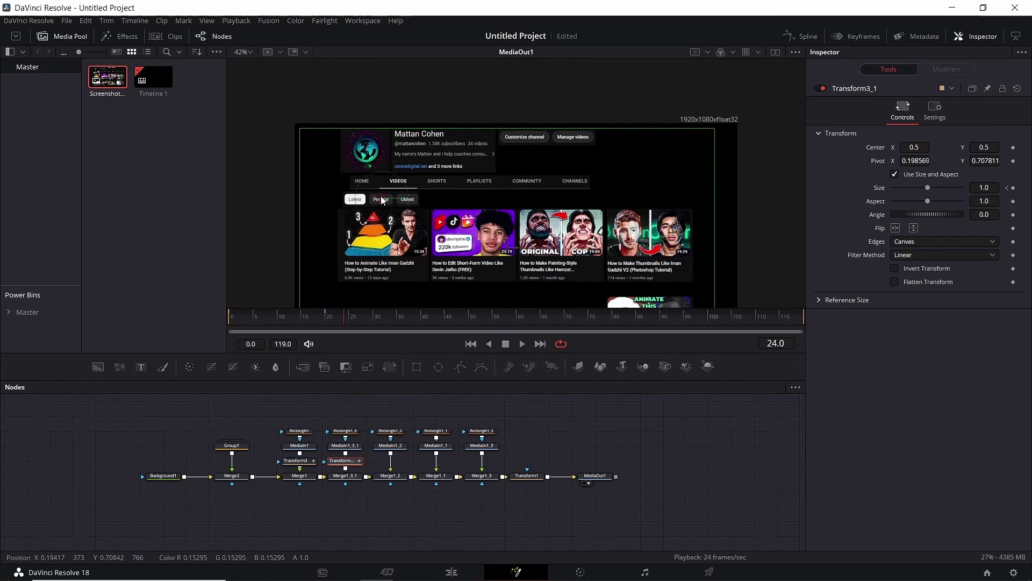
left_click_drag(382, 200, 379, 200)
key("space")
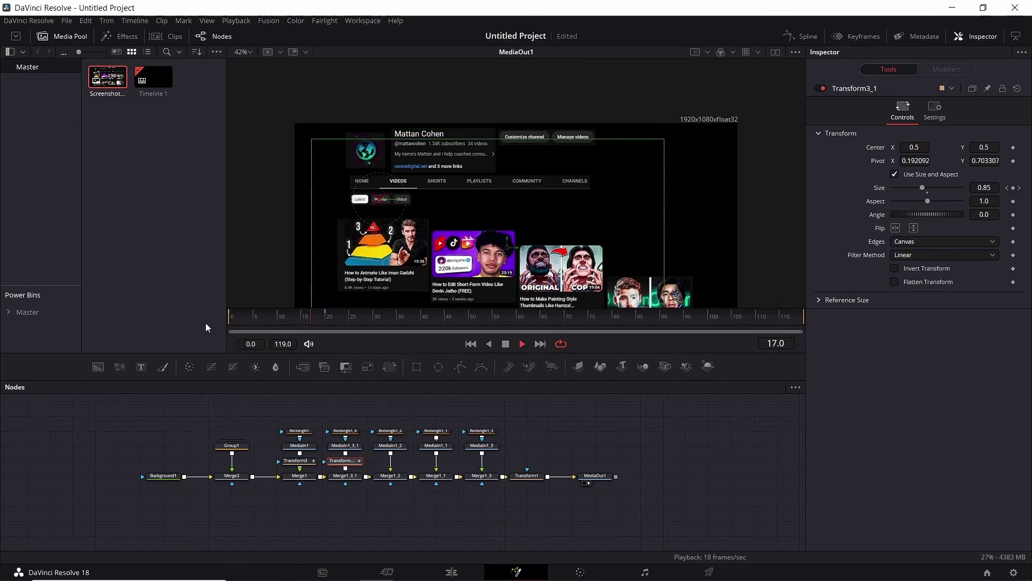
key("space")
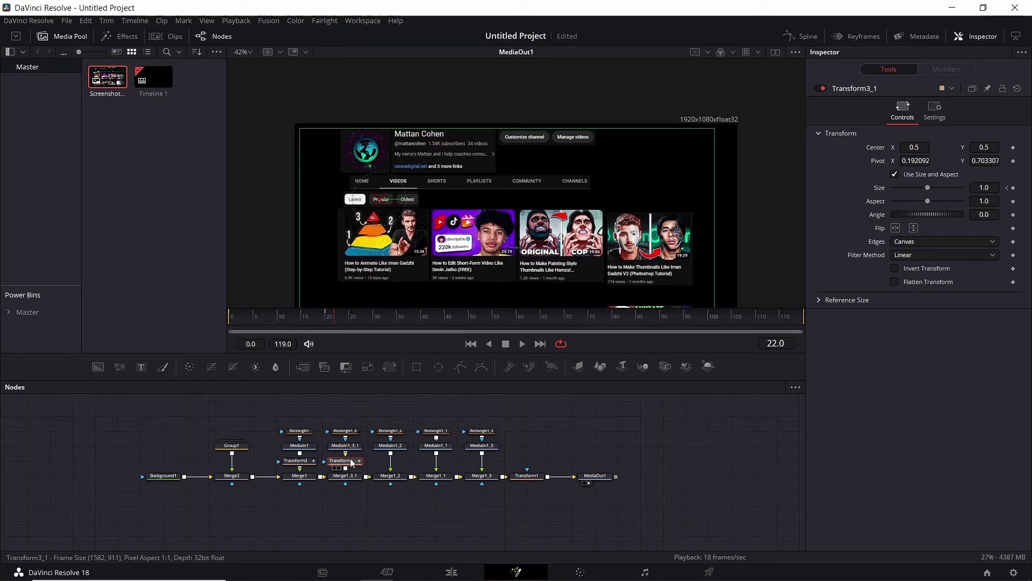
Step: Paste another copy of Transform3 after MediaIn1_2 and move its pivot onto the channel buttons at about X 0.600, Y 0.967
left_click(390, 446)
key("ctrl+v")
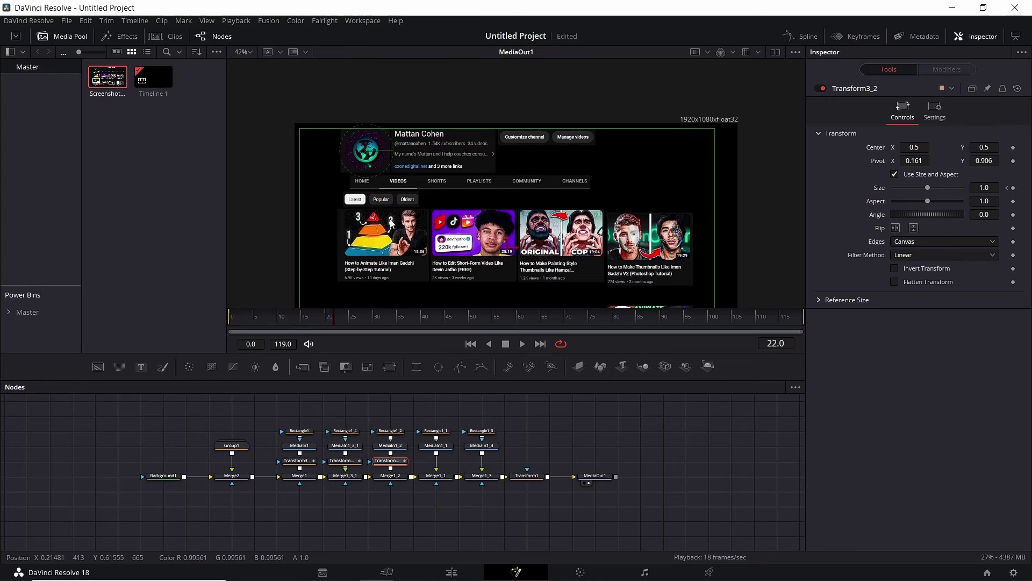
left_click_drag(367, 155, 548, 137)
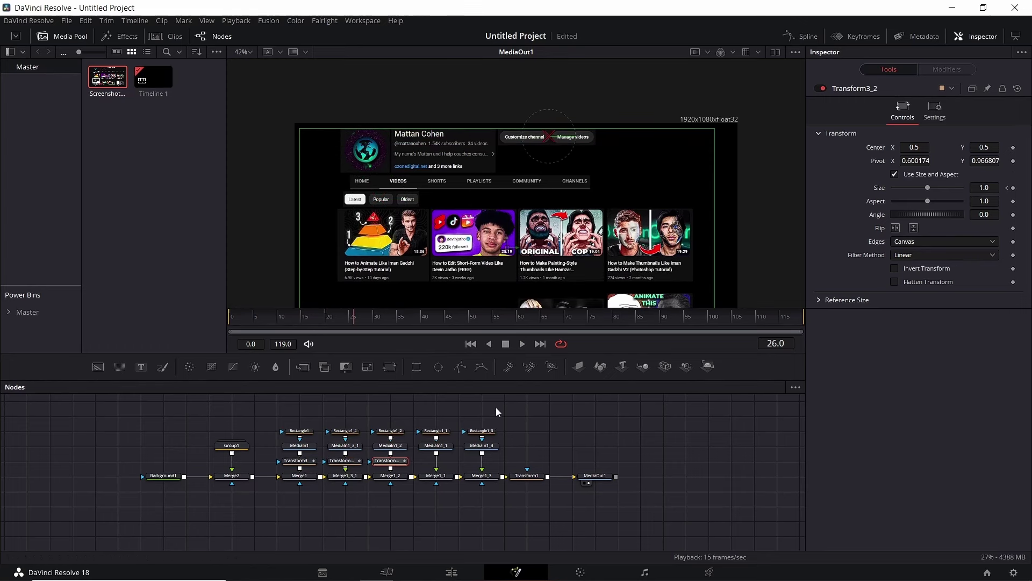
Step: Smooth the size keyframes of Transform3, Transform3_1 and Transform3_2 in the spline editor with Ease In 40.2 and Ease Out 42.2
left_click_drag(416, 454, 299, 463)
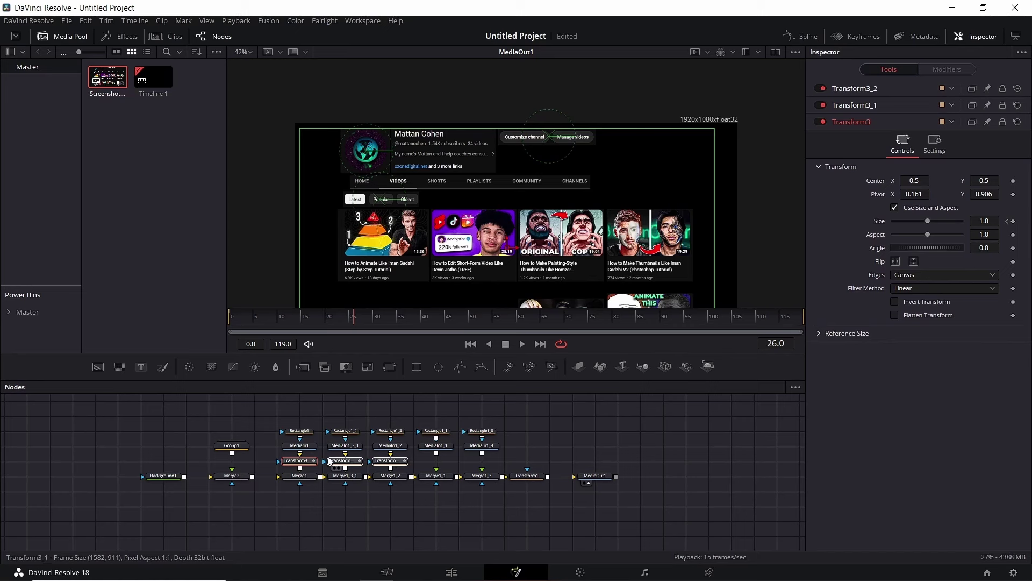
left_click(803, 36)
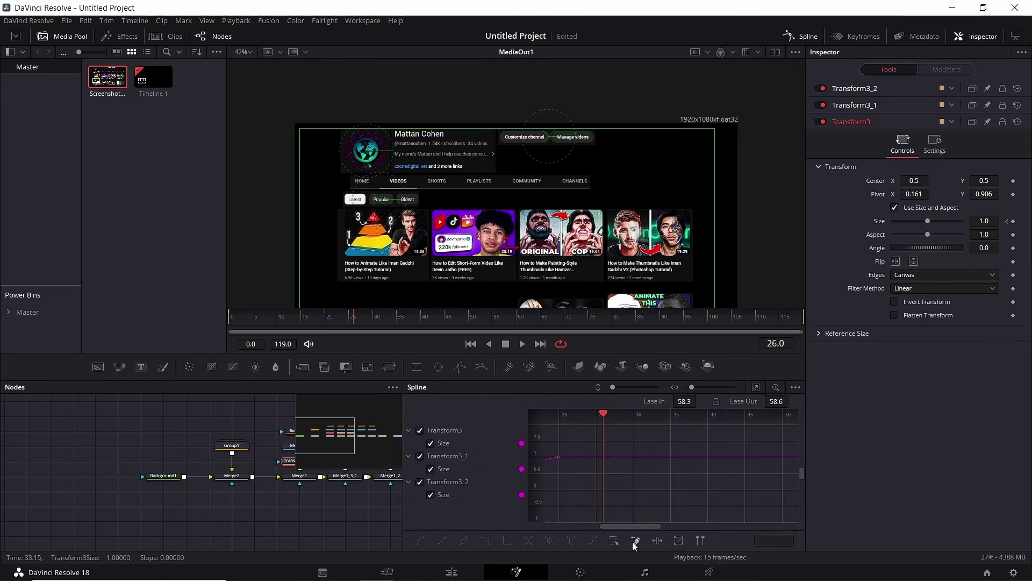
left_click_drag(618, 527, 572, 526)
left_click_drag(577, 442, 754, 504)
key("shift+s")
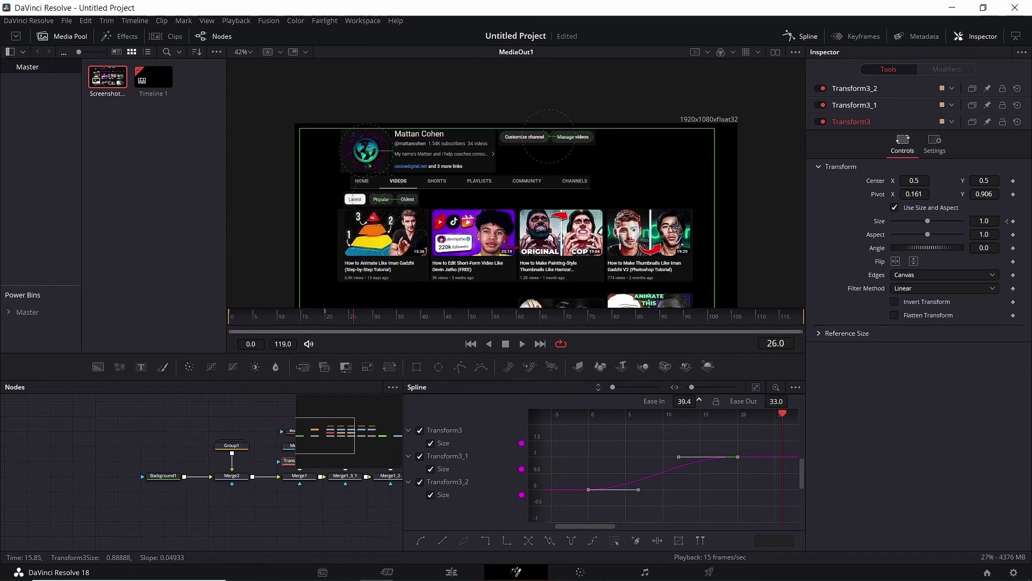
left_click_drag(769, 401, 776, 402)
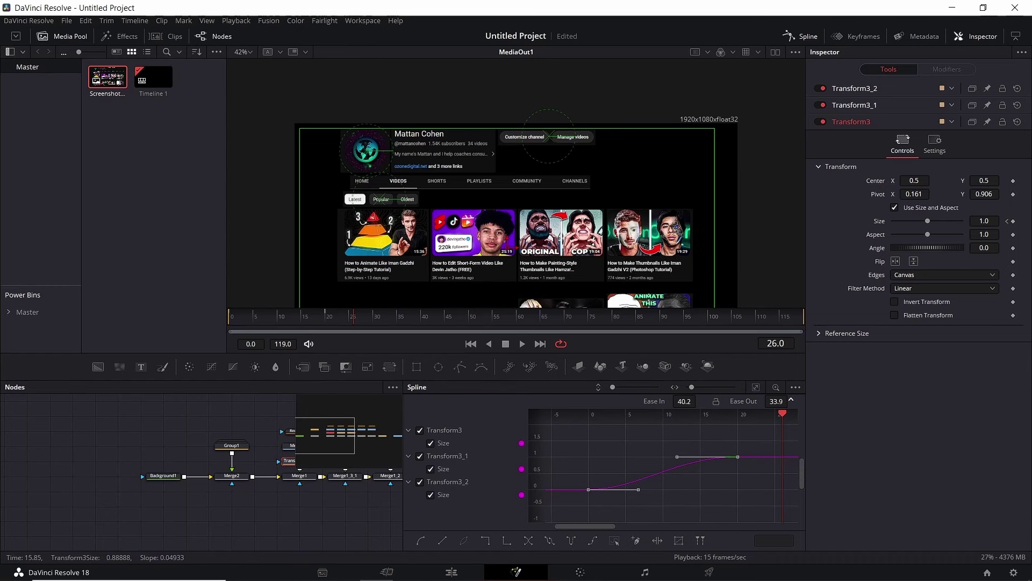
left_click(801, 36)
left_click(500, 471)
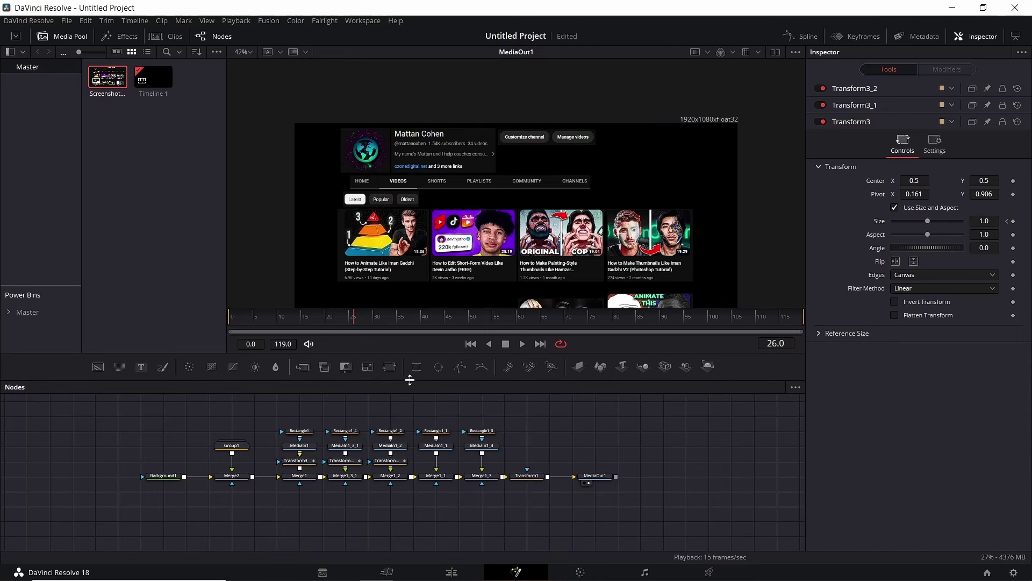
Step: Insert a Transform after MediaIn1_1 and keyframe its center at Y 0.5 on frame 20 and about Y 0.763 on frame 0
left_click_drag(390, 367, 443, 464)
left_click(326, 317)
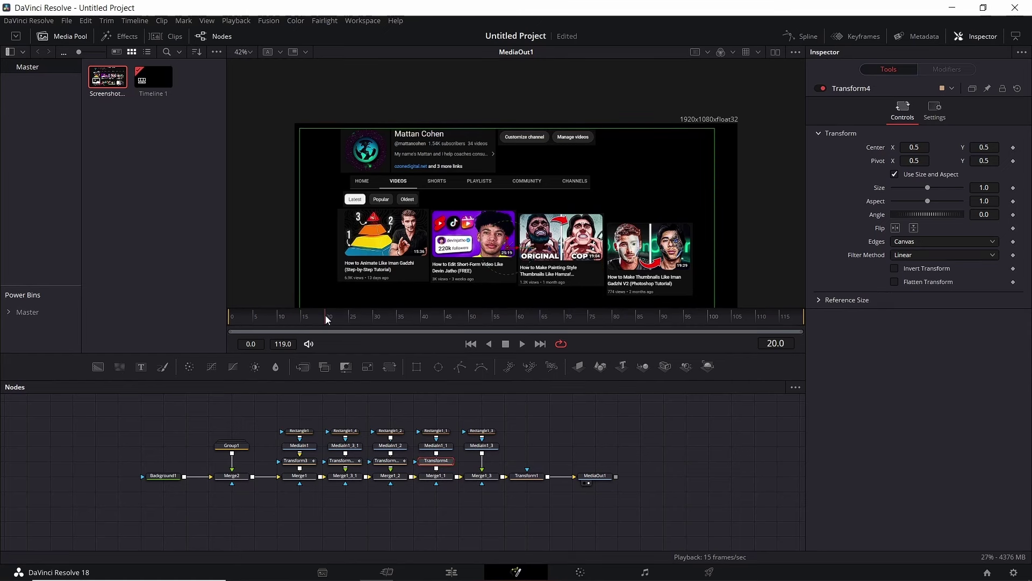
left_click(1013, 148)
left_click_drag(325, 316, 197, 300)
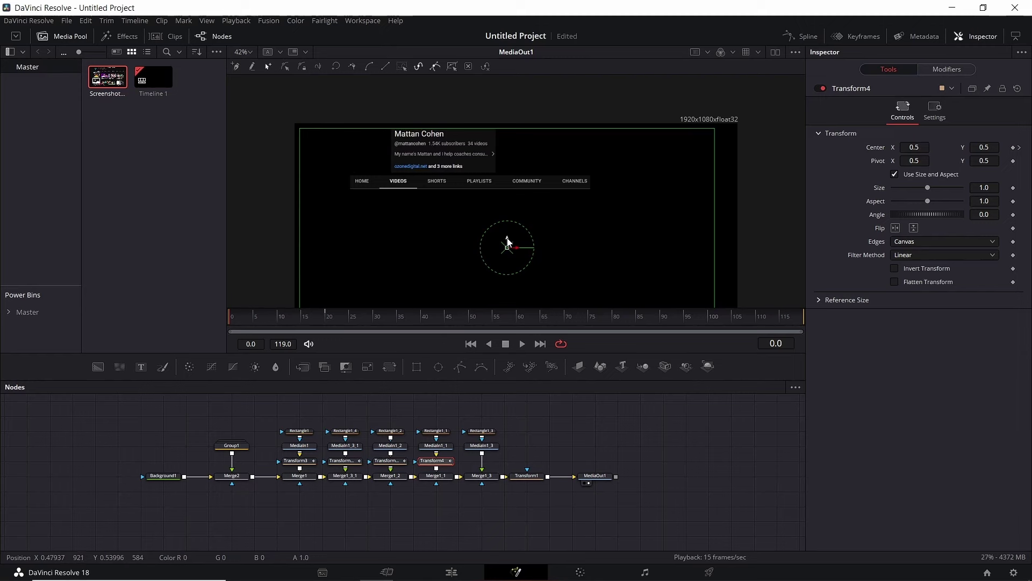
left_click_drag(507, 239, 512, 175)
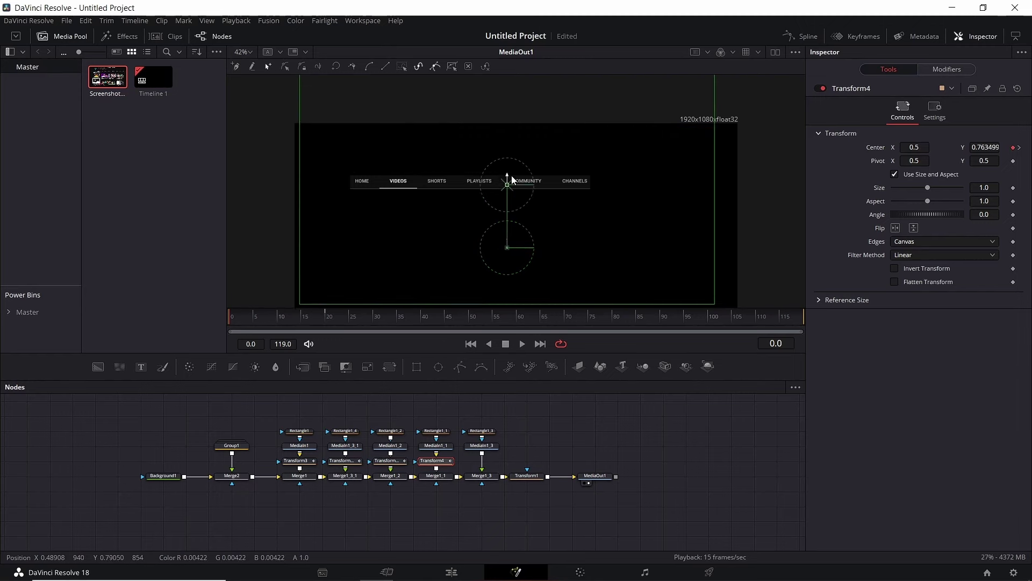
Step: Insert a Transform after MediaIn1_3 and keyframe its center at X 0.5 on frame 20 and about X -0.245 on frame 0
left_click(324, 316)
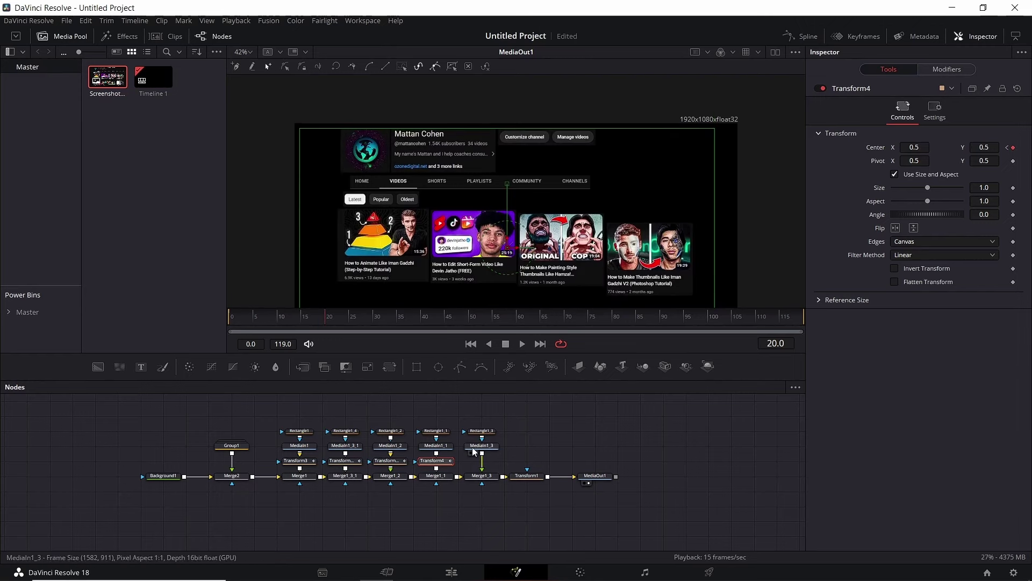
left_click_drag(391, 368, 483, 462)
left_click(1014, 148)
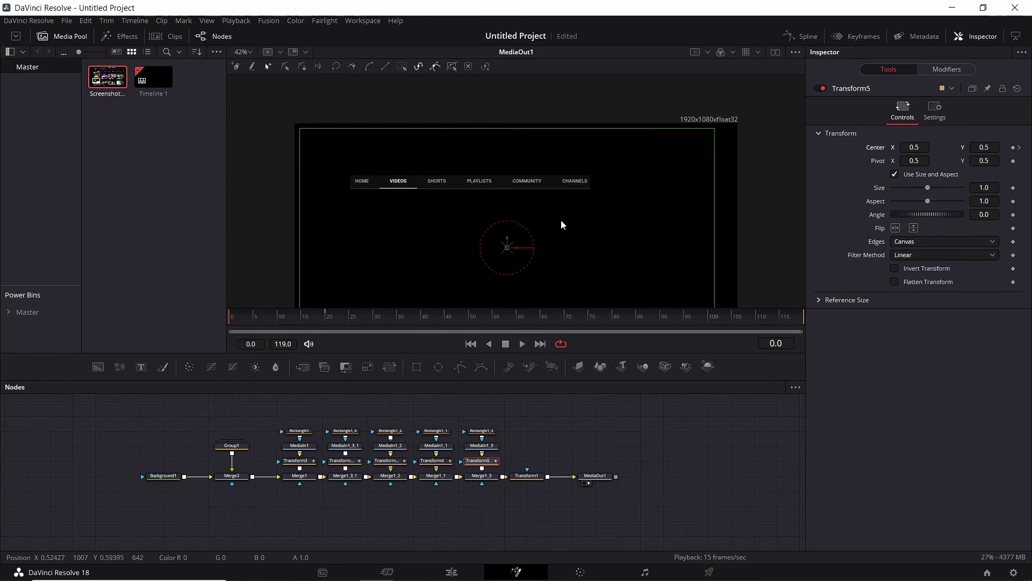
left_click_drag(518, 247, 209, 272)
Step: Smooth the displacement curves of Transform4 and Transform5 in the spline editor with Ease In 53.5 and Ease Out about 42
left_click(427, 466, "ctrl")
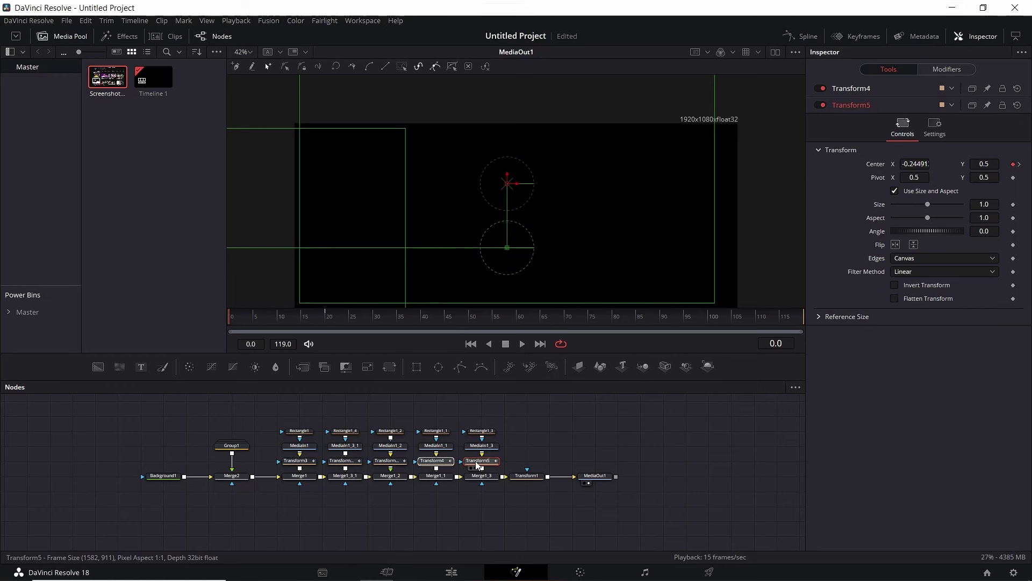
left_click(799, 35)
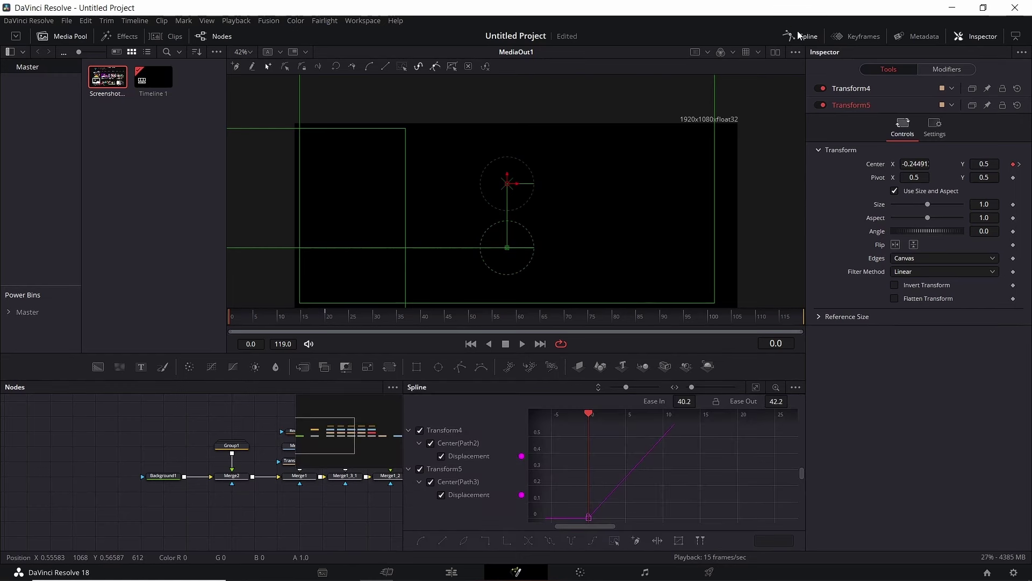
left_click(757, 387)
scroll(701, 442, "down", 1)
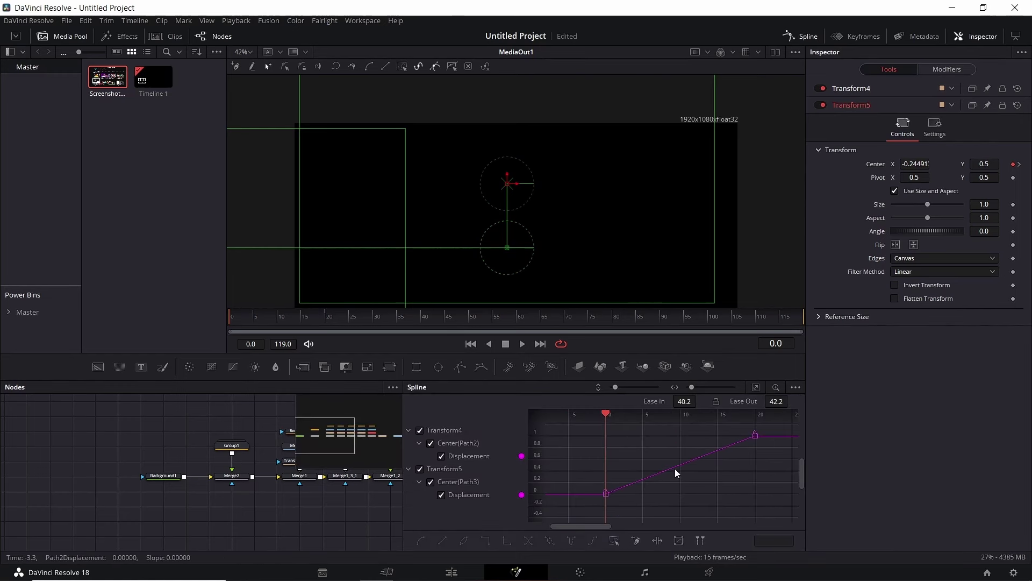
left_click_drag(772, 508, 572, 424)
key("f")
left_click_drag(776, 401, 790, 400)
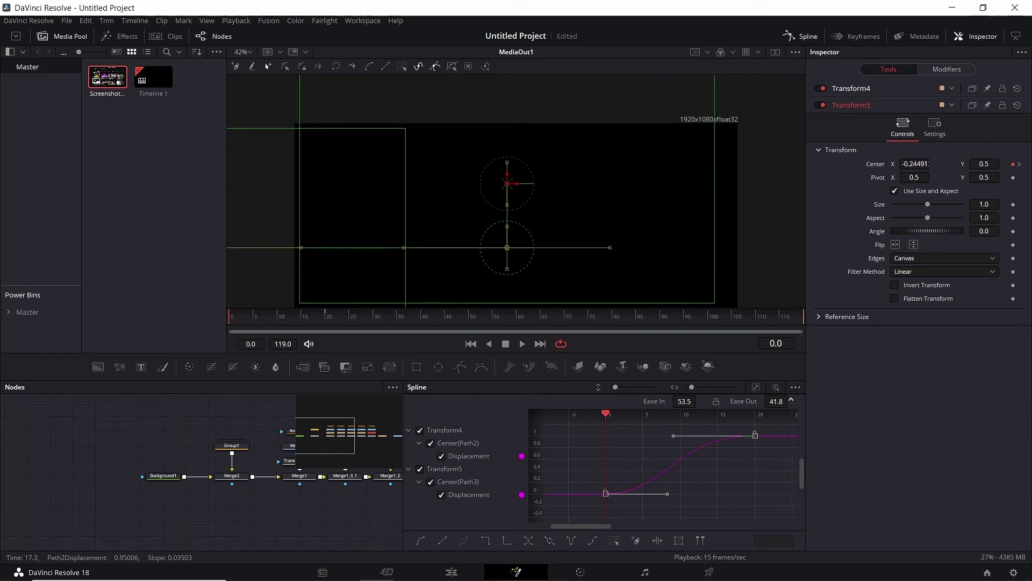
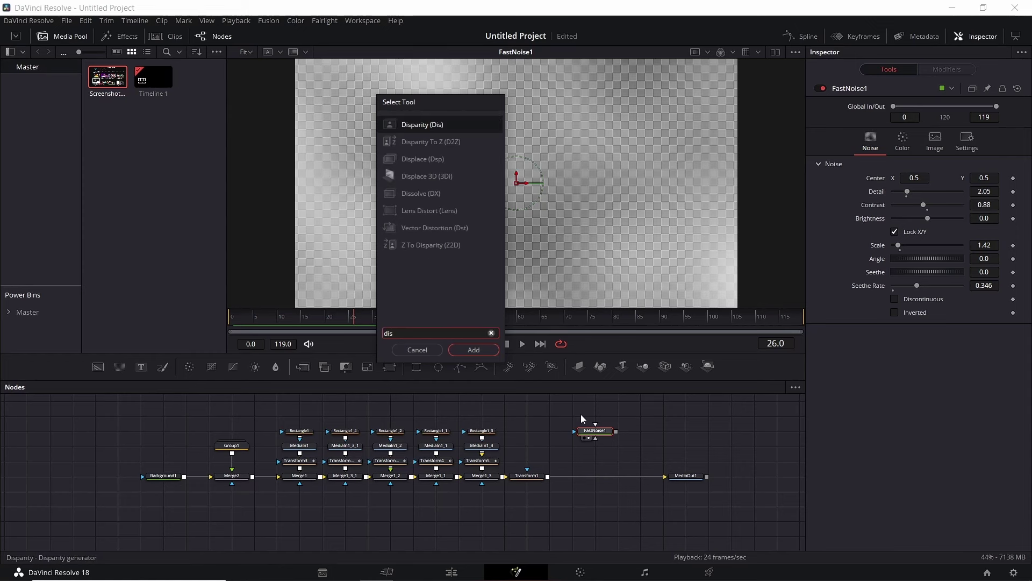
Step: Add a Displace node and insert it between Transform1 and MediaOut1
key("Down")
key("Down")
key("Return")
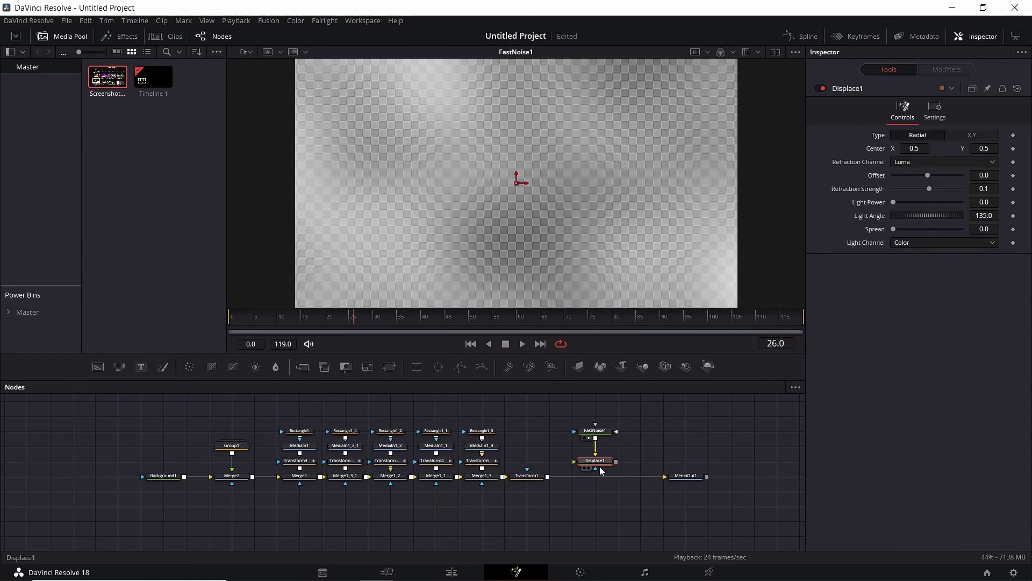
left_click_drag(601, 467, 601, 479)
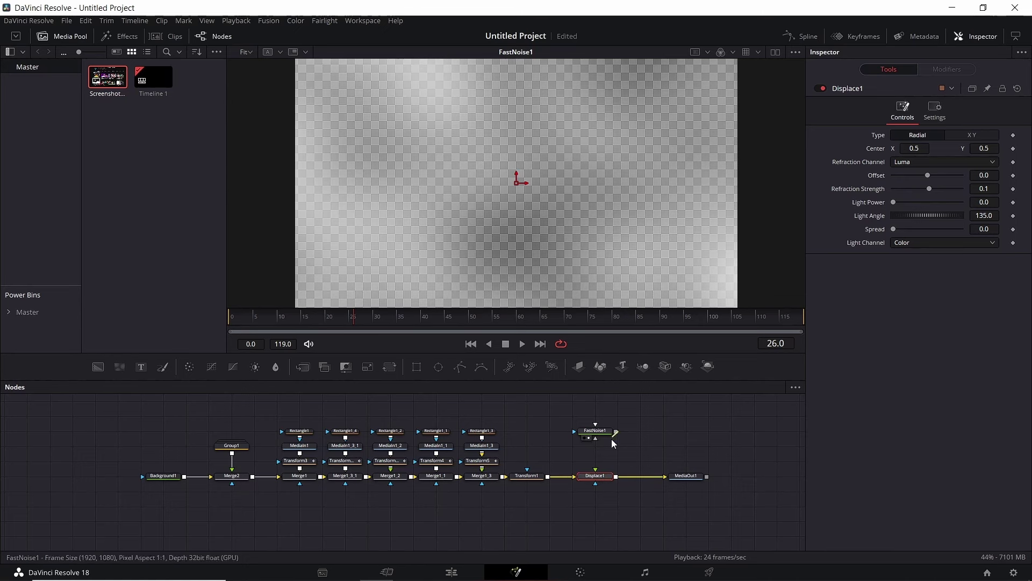
Step: Connect FastNoise1 to Displace1 as its displacement source and play back the MediaOut1 animation
left_click_drag(616, 431, 592, 480)
left_click(693, 477)
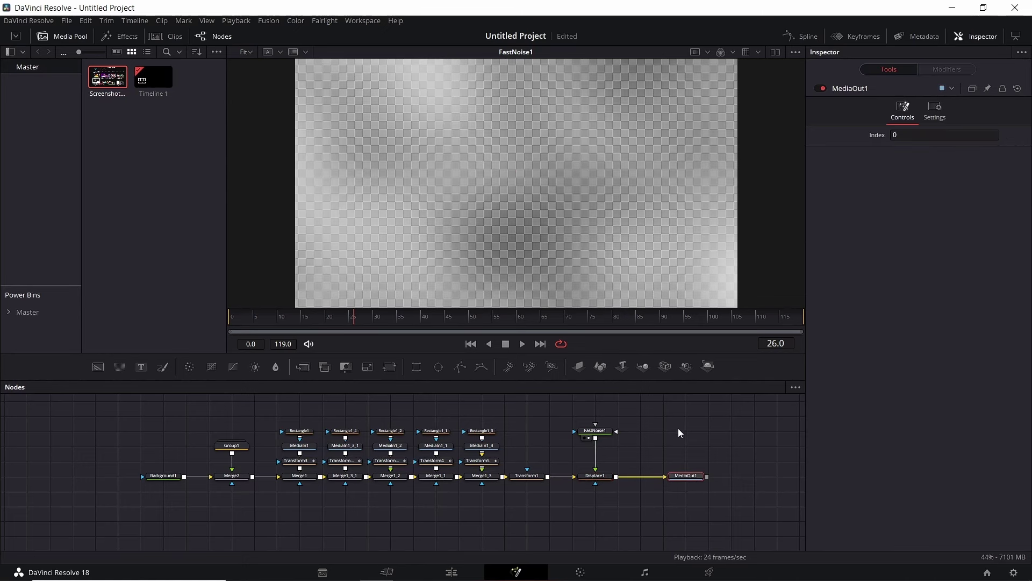
key("2")
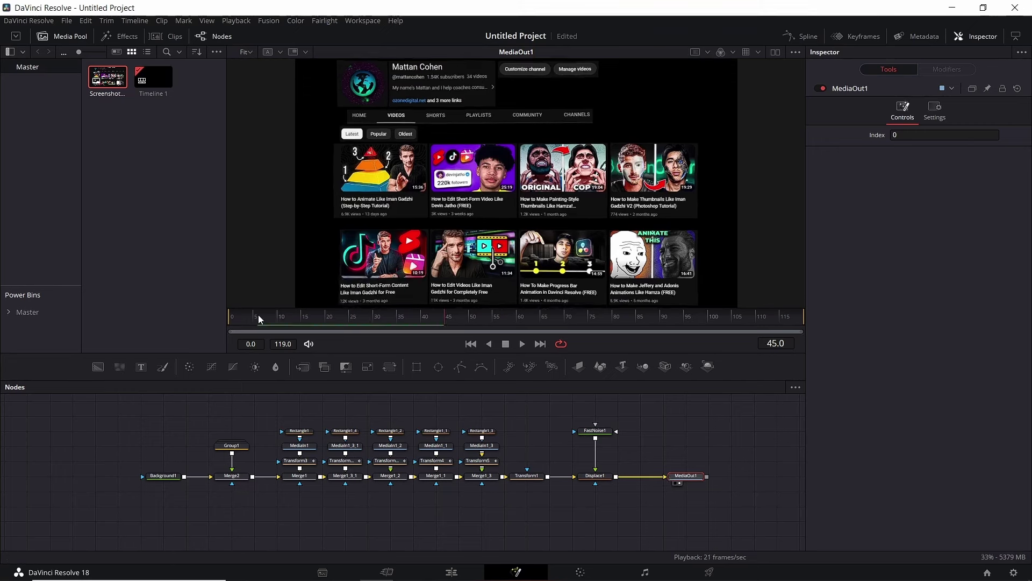
left_click(250, 318)
key("space")
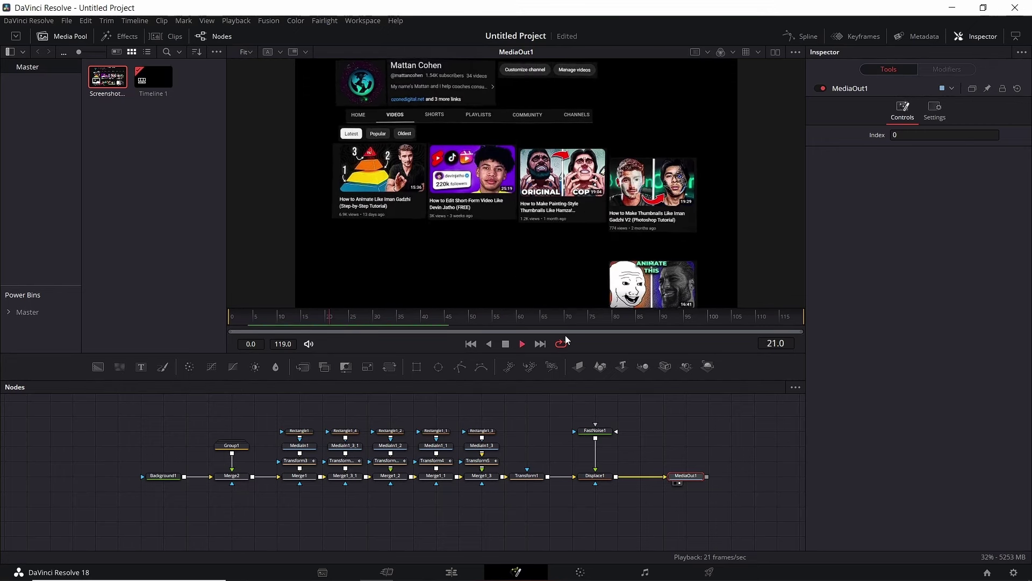
key("space")
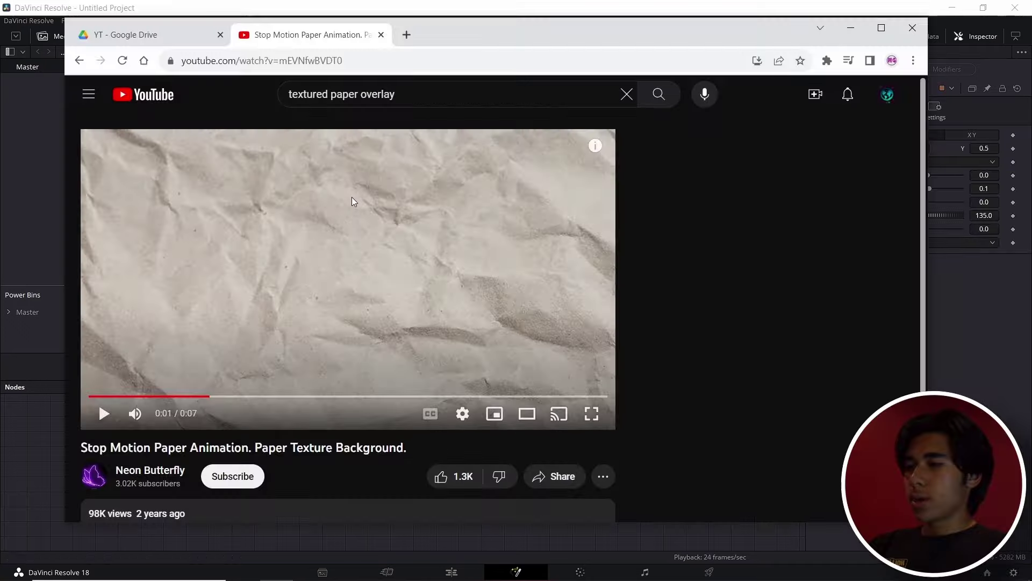
Step: Select the paper texture video's YouTube link and merge the paper clip MediaIn2 over the Displace1 output
left_click(231, 59)
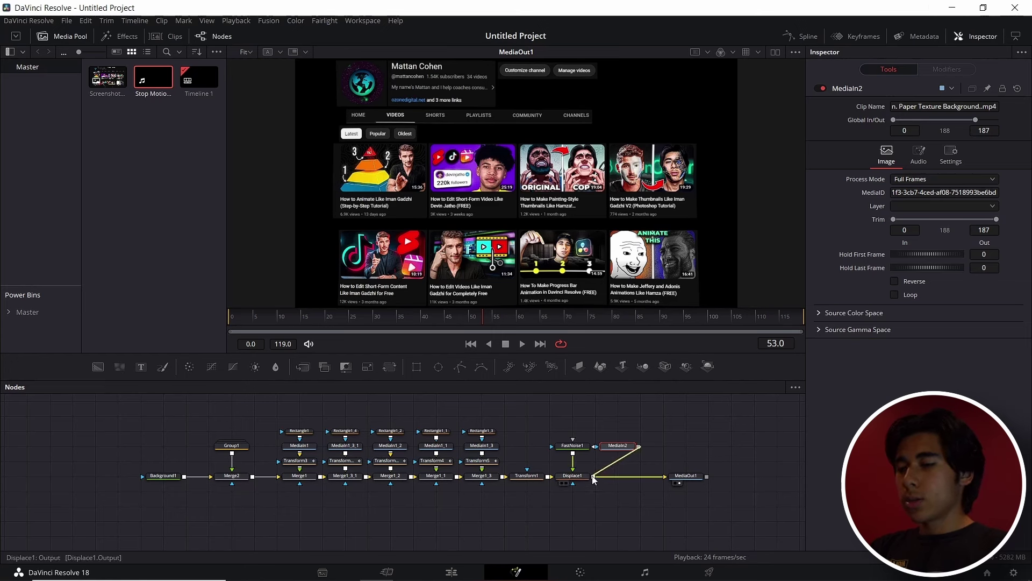
left_click_drag(593, 478, 590, 478)
left_click(624, 474)
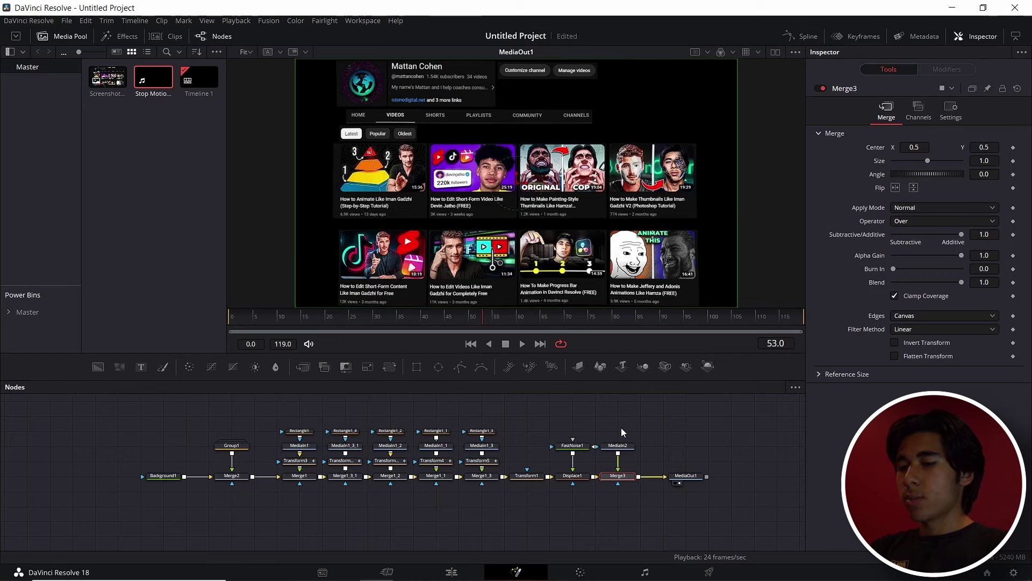
left_click(621, 446)
left_click_drag(626, 445, 627, 430)
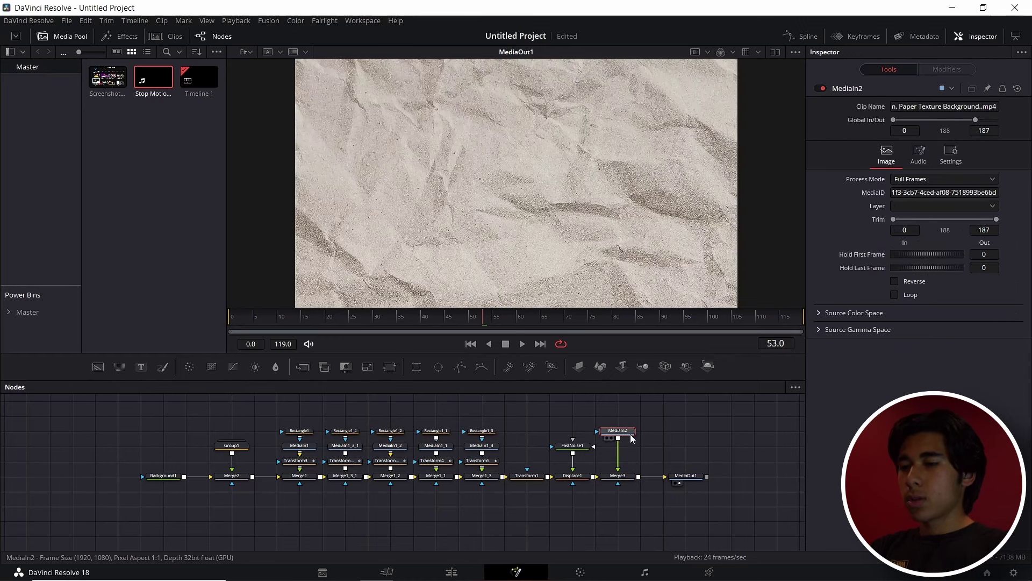
key("ctrl+z")
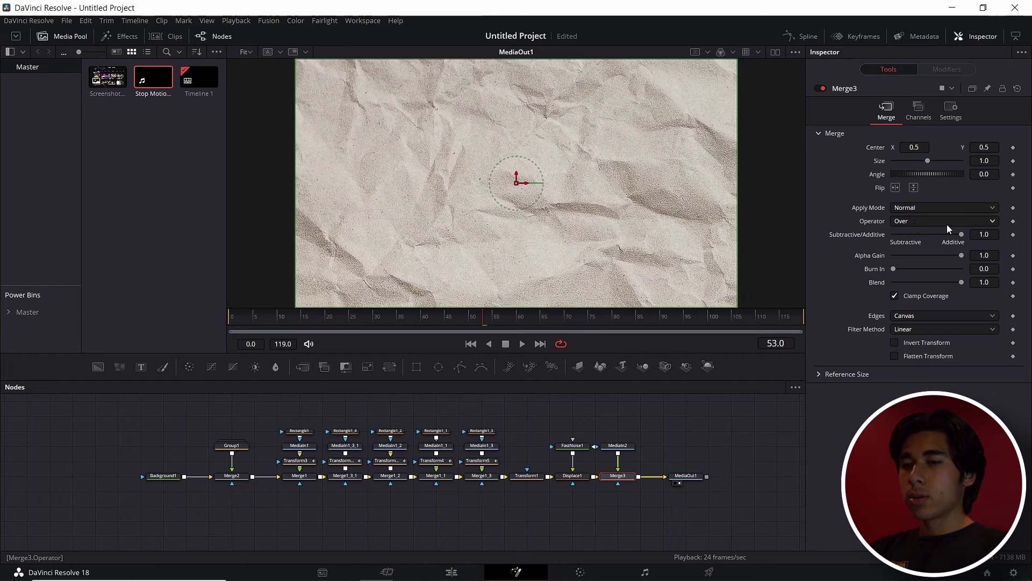
Step: Set Merge3's apply mode to Multiply and lower its blend to soften the paper texture
left_click(926, 207)
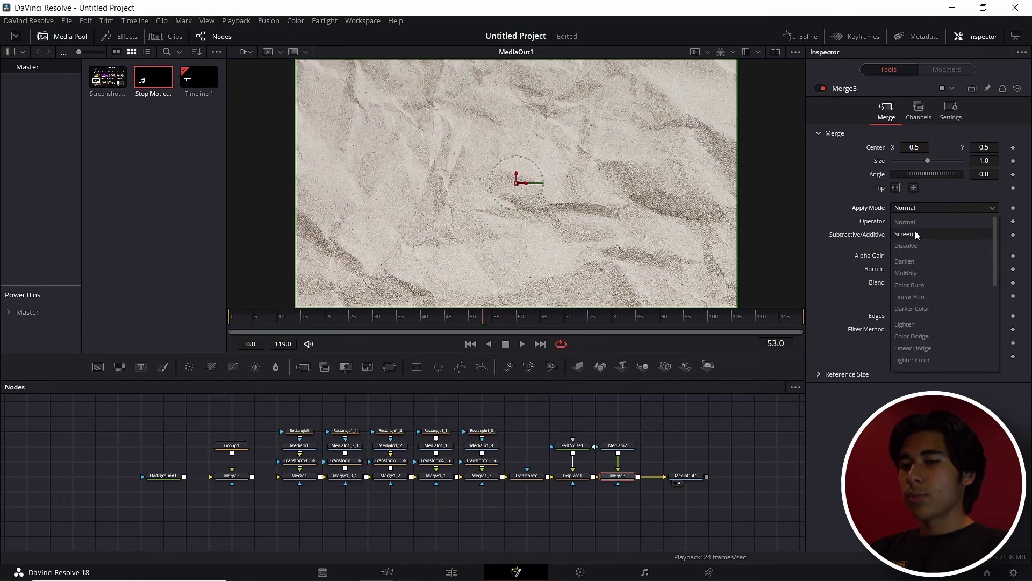
left_click(930, 272)
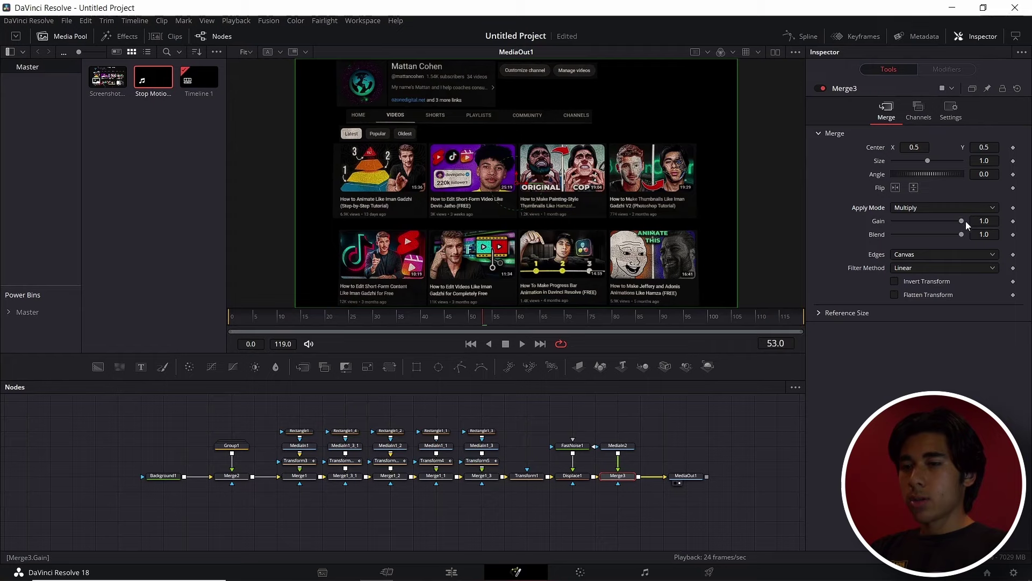
left_click_drag(960, 234, 944, 235)
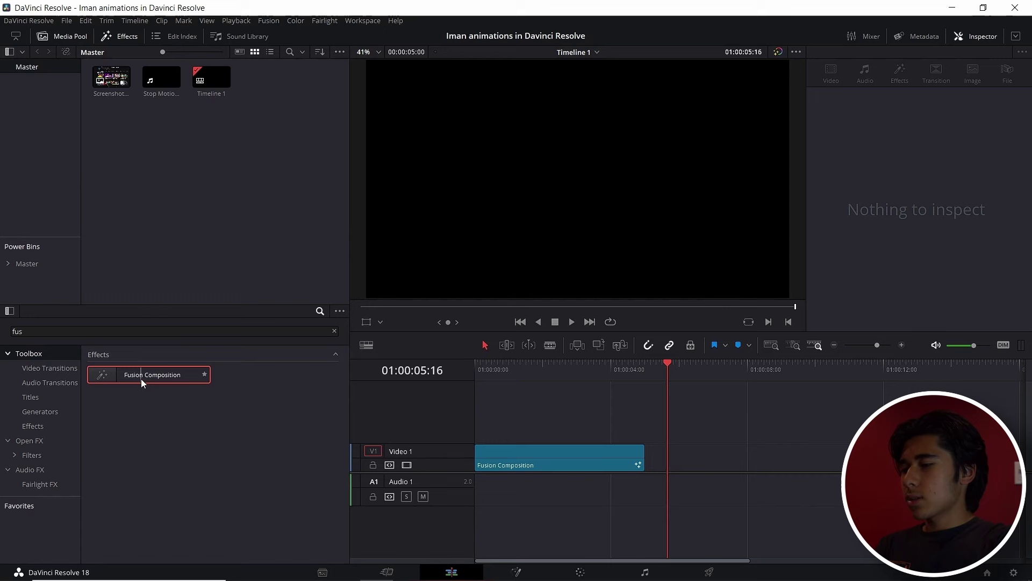
Step: Place a second Fusion Composition on Video 1 at 01:00:05:16 and open it for node editing
left_click_drag(141, 379, 675, 462)
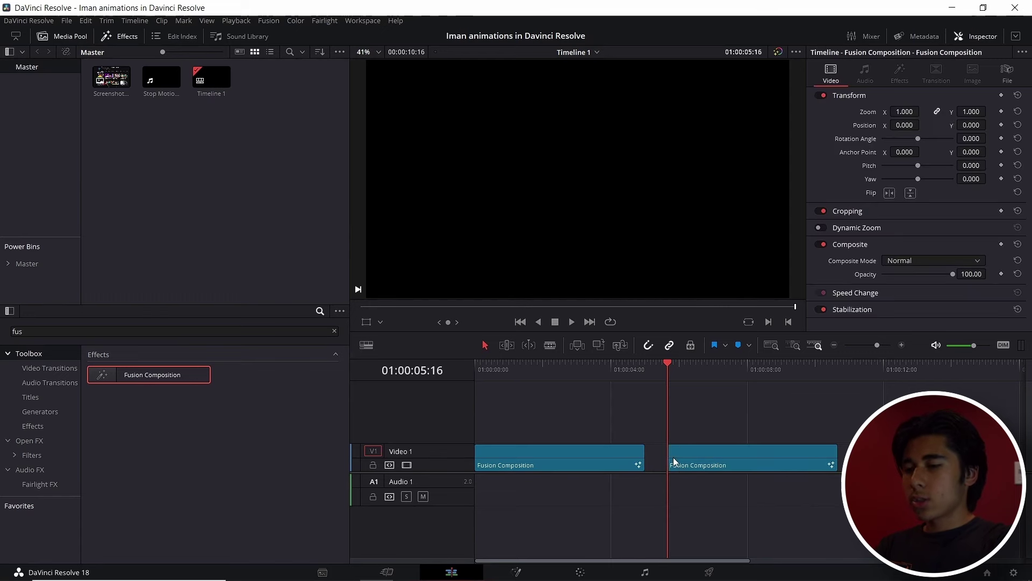
left_click(714, 467)
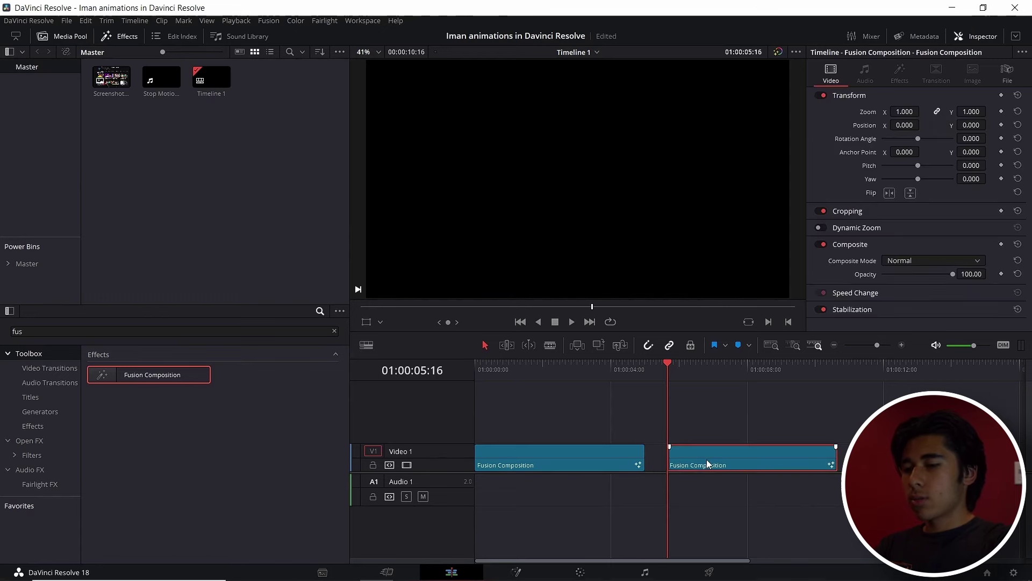
left_click(517, 571)
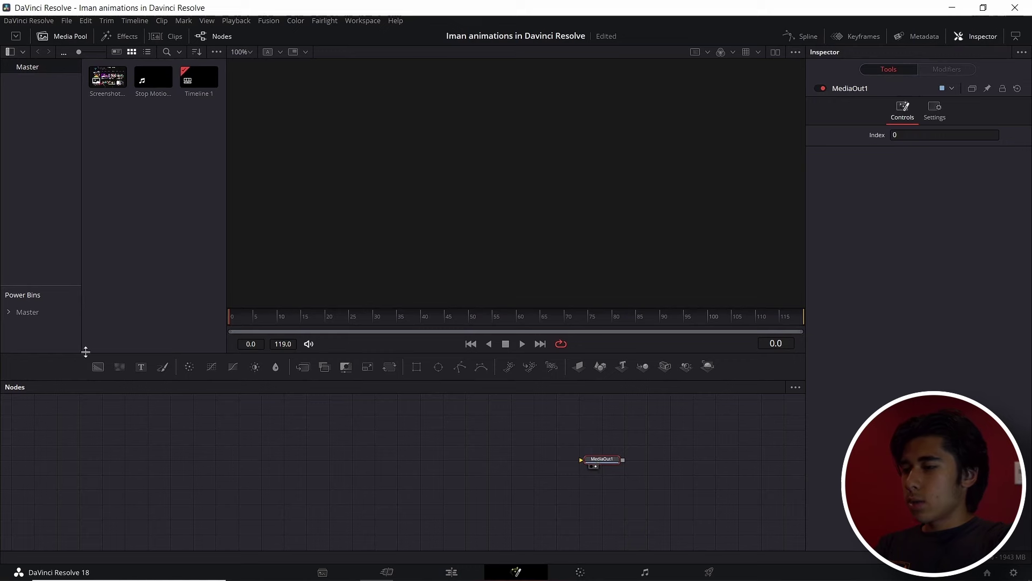
Step: Add a Background with alpha 0 feeding MediaOut1 and merge a second Background masked by a Rectangle over it
left_click_drag(98, 367, 315, 465)
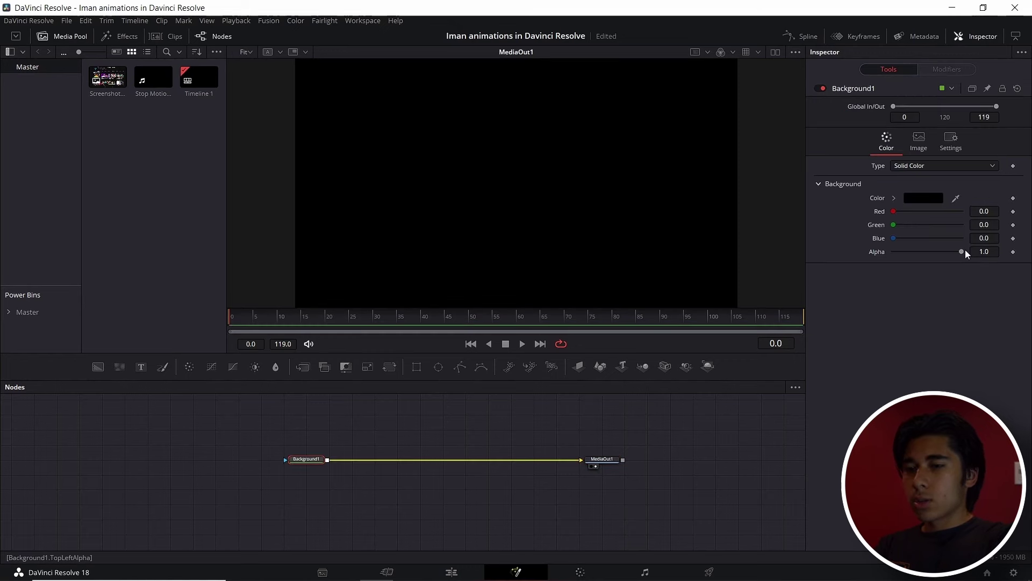
left_click_drag(963, 252, 864, 256)
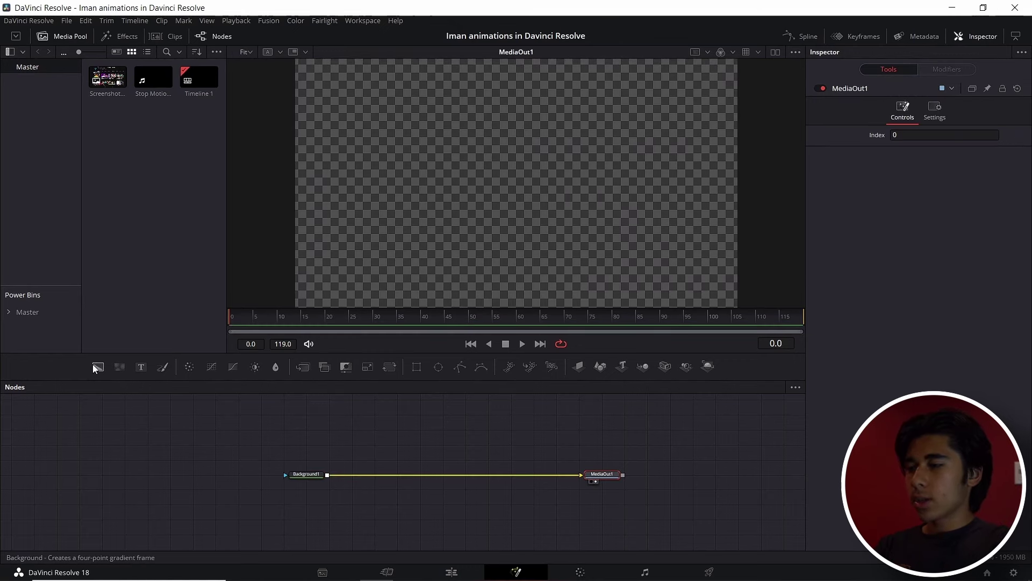
left_click_drag(98, 367, 379, 457)
left_click_drag(416, 366, 390, 458)
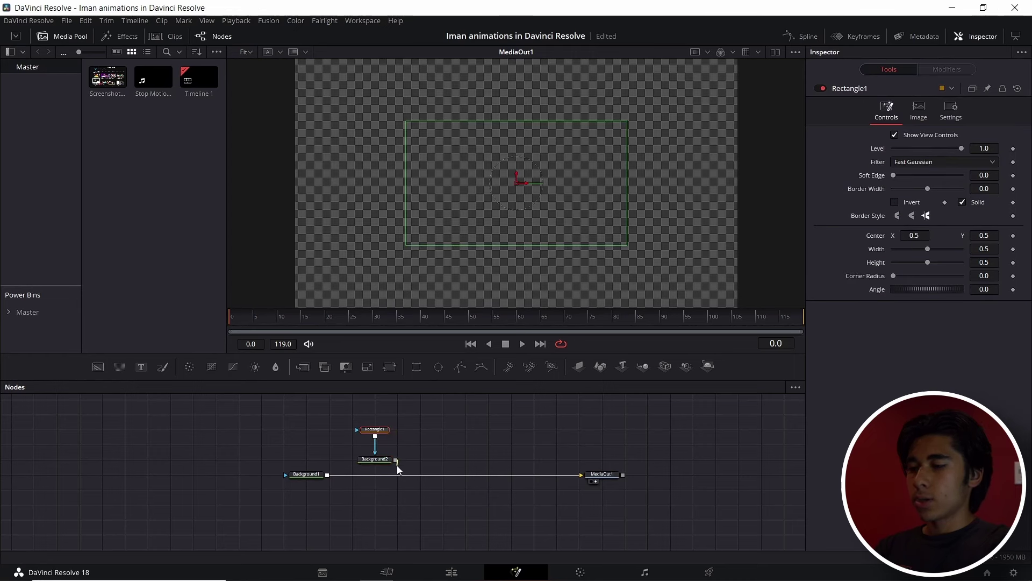
left_click_drag(344, 471, 327, 477)
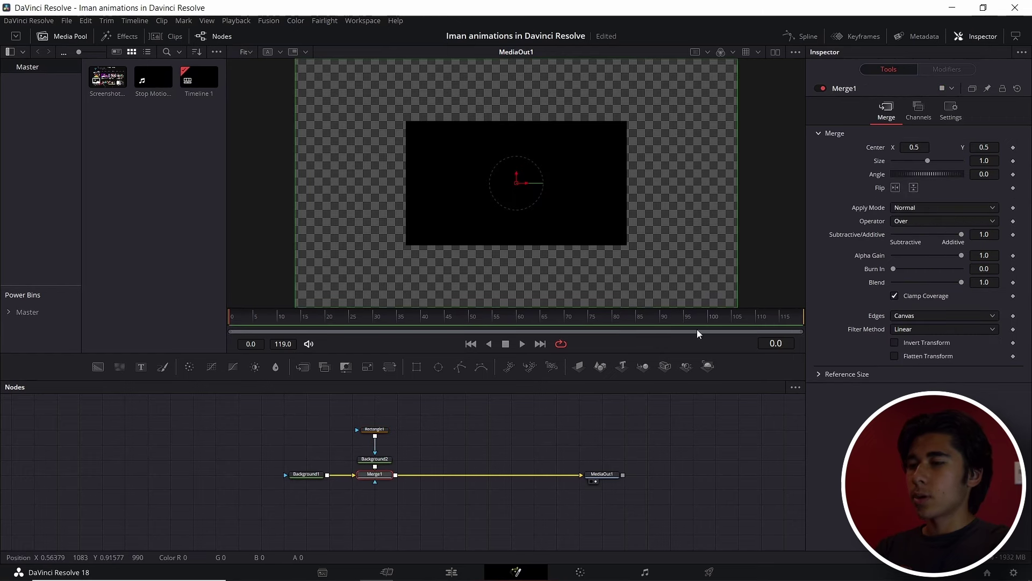
Step: Reshape the Rectangle1 mask into a tall card about 0.386 wide and 0.897 high
left_click(375, 459)
left_click(374, 429)
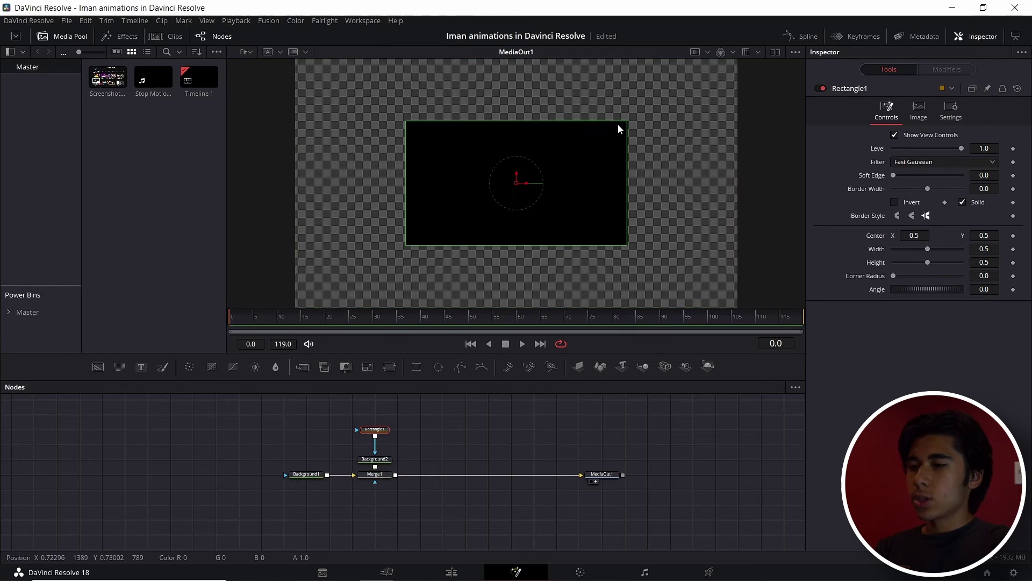
left_click_drag(627, 122, 601, 73)
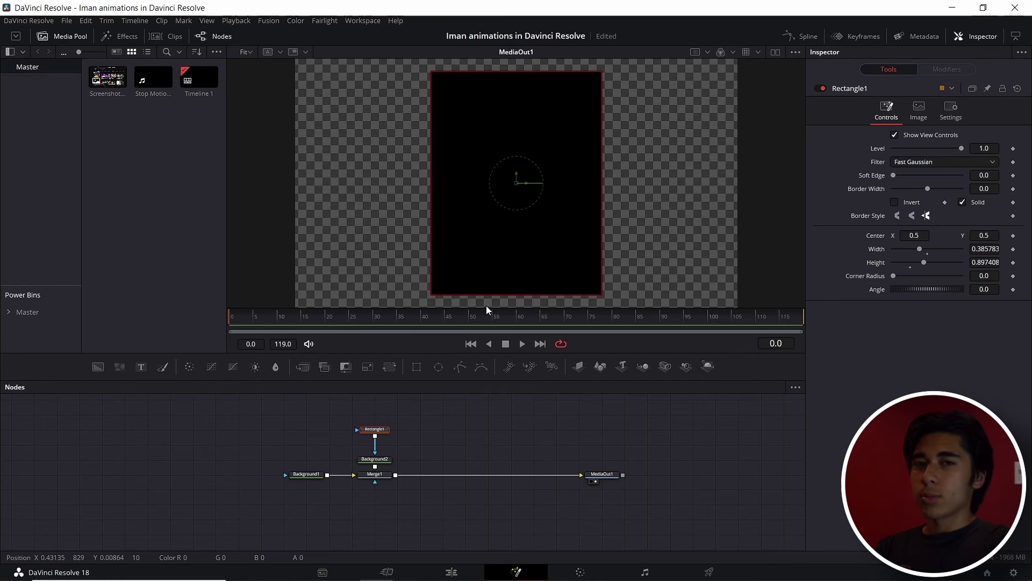
Step: Set Background2 to a Gradient running upward from about X 0.49, Y -0.165 to about X 0.496, Y 1.422
left_click(375, 459)
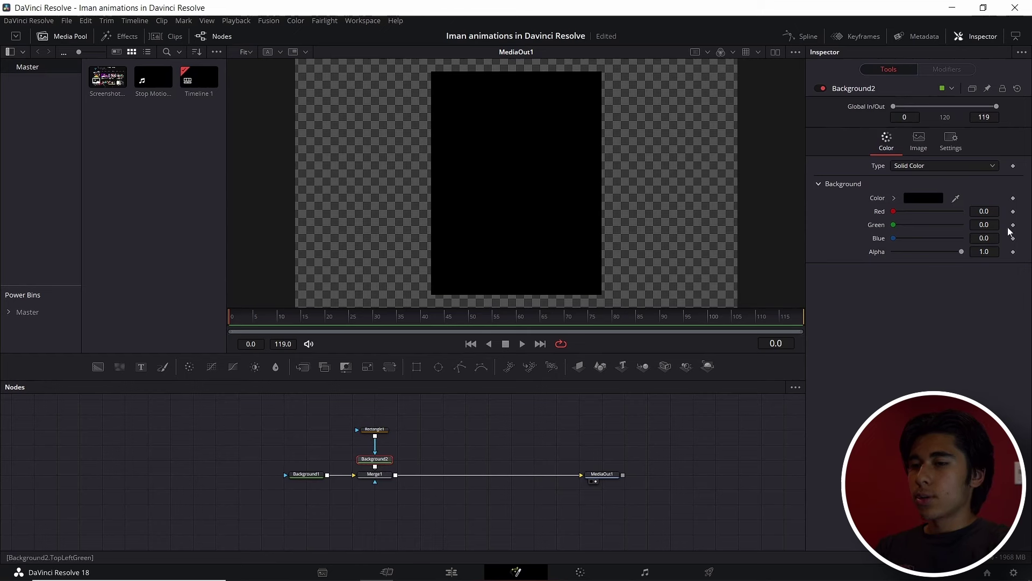
left_click(937, 164)
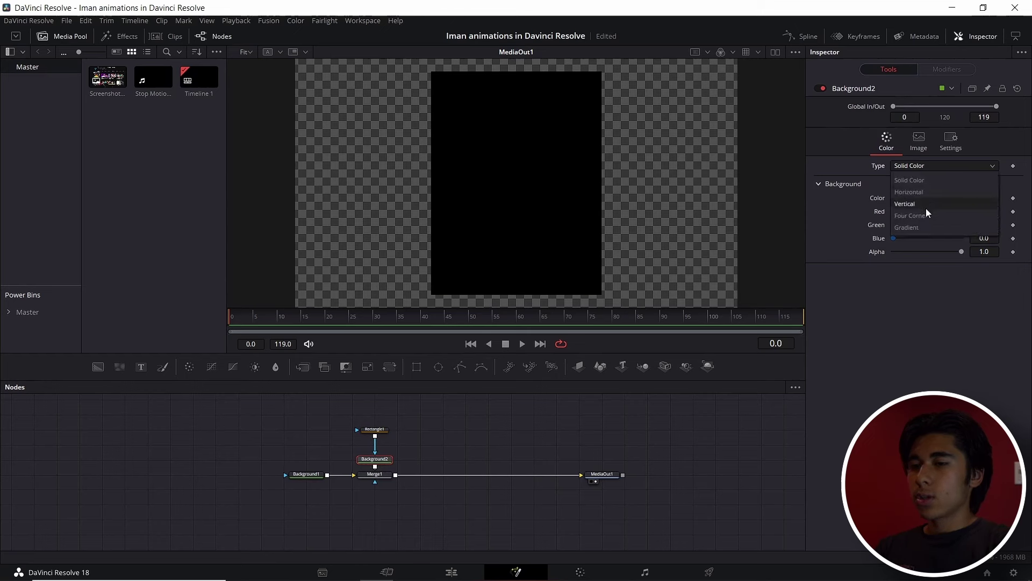
left_click(916, 226)
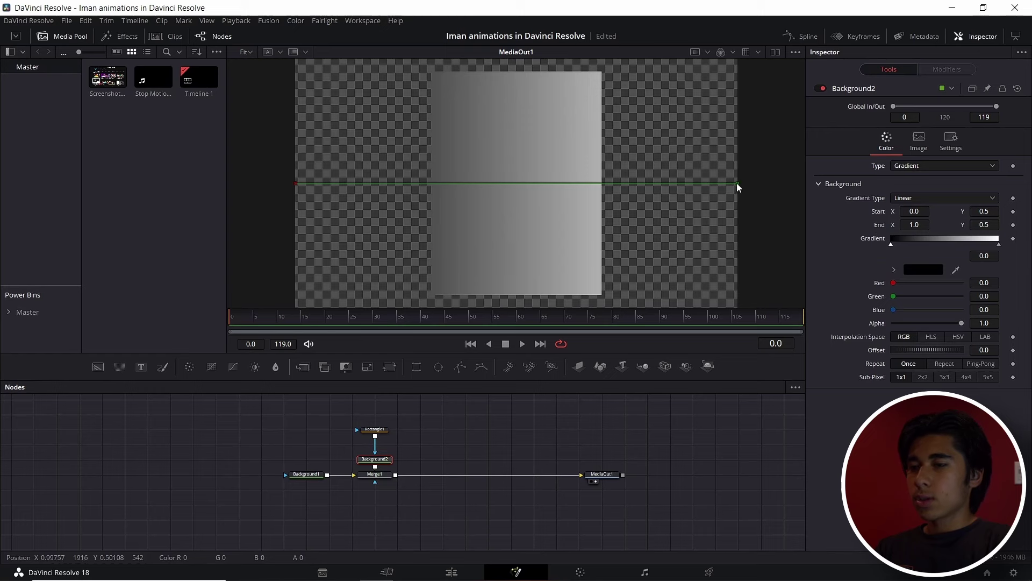
left_click_drag(737, 184, 536, 55)
left_click_drag(295, 187, 512, 351)
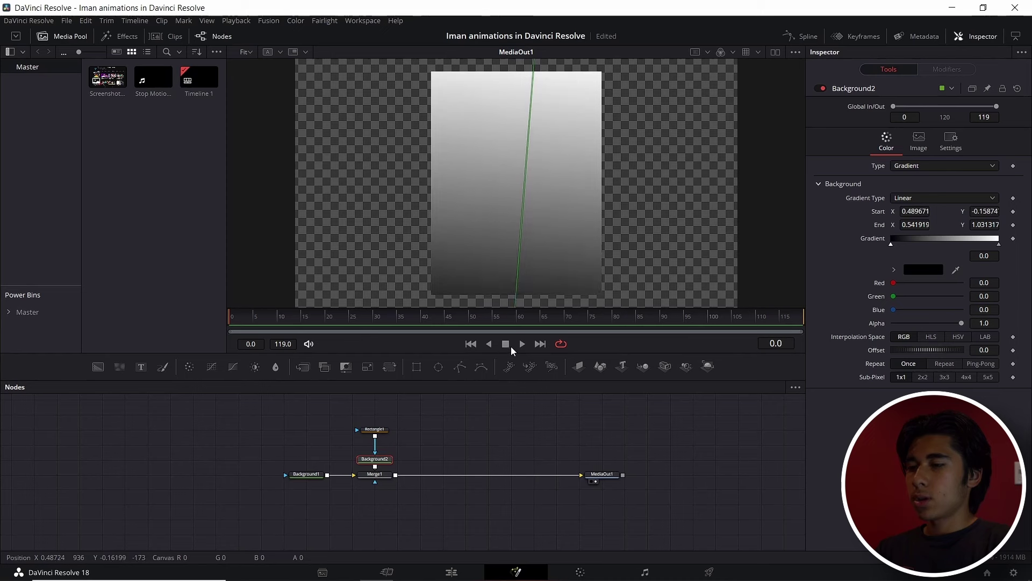
scroll(553, 172, "up", 3)
left_click_drag(535, 130, 516, 35)
scroll(648, 236, "down", 2)
Step: Color Background2's gradient from dark gray (RGB about 0.141) at the start to lighter gray (RGB about 0.329) at the end
left_click(933, 272)
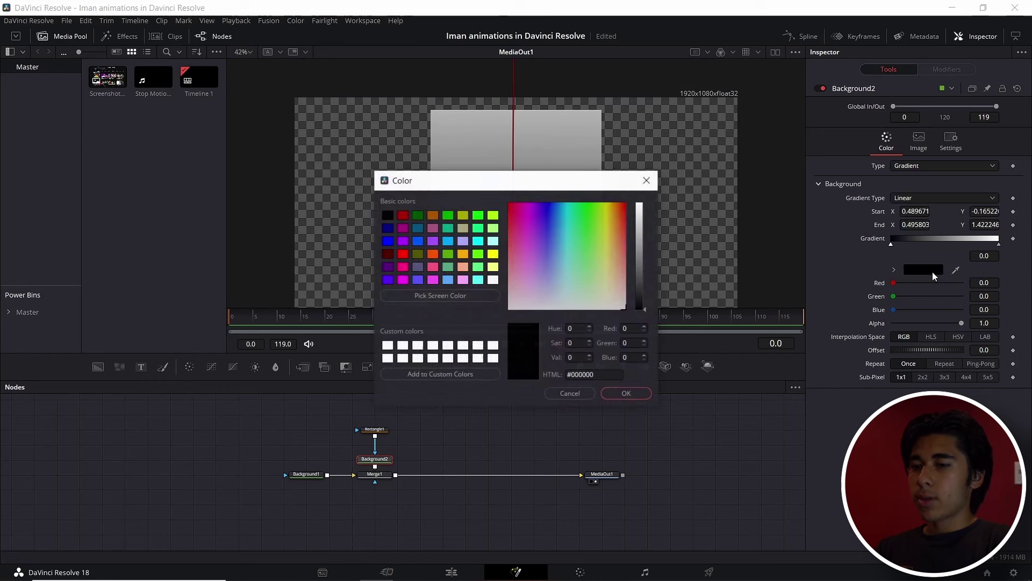
left_click_drag(645, 300, 642, 289)
key("Return")
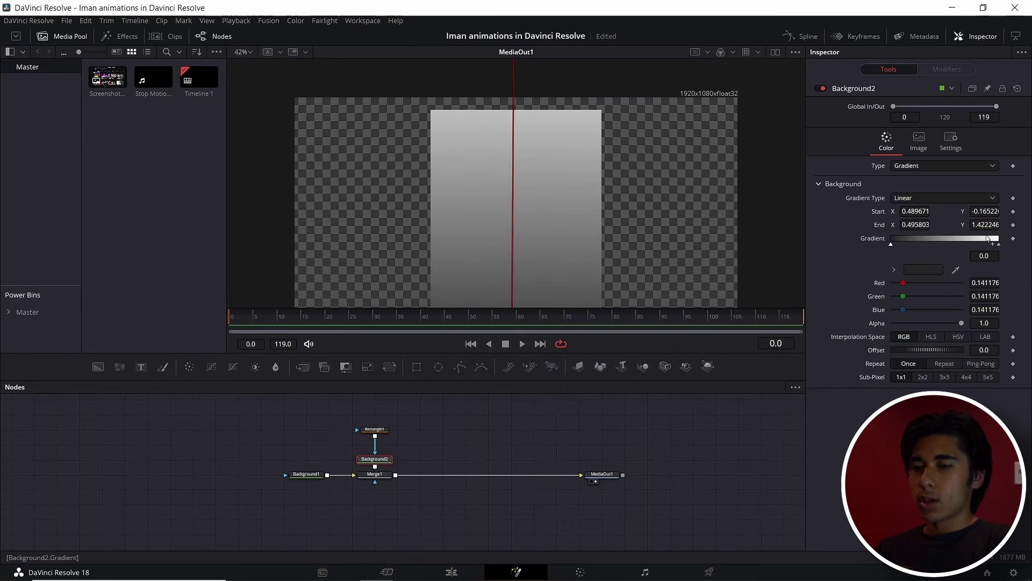
left_click(999, 244)
left_click(917, 270)
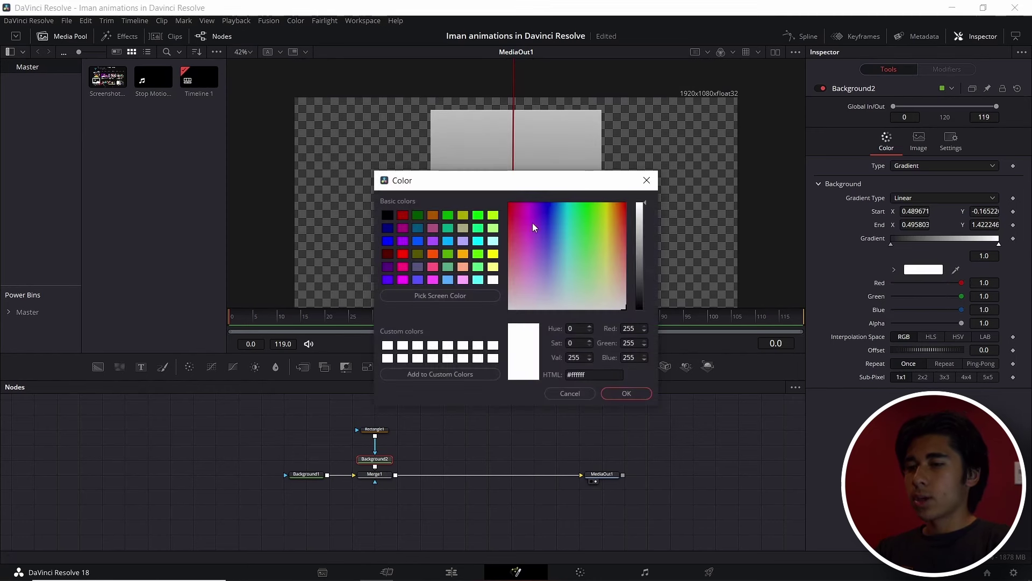
left_click(647, 274)
key("Return")
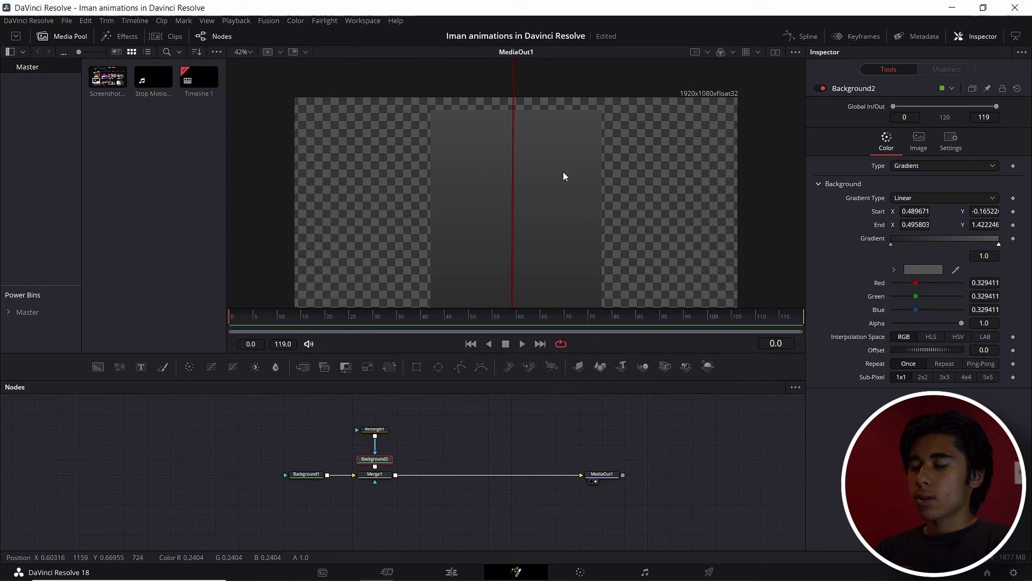
Step: Round the Rectangle1 mask's corners with a corner radius of about 0.102
scroll(565, 175, "down", 1)
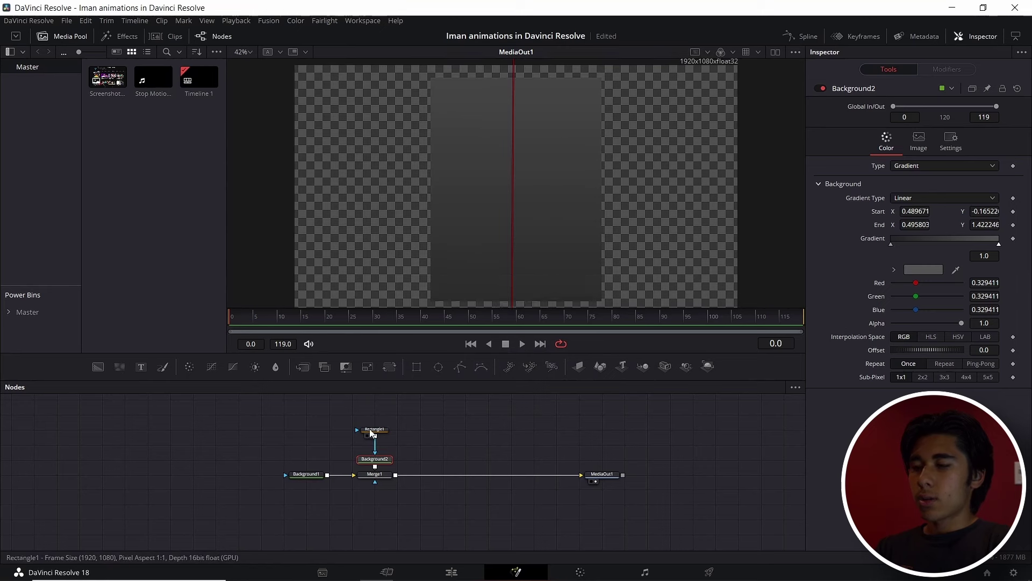
left_click(371, 430)
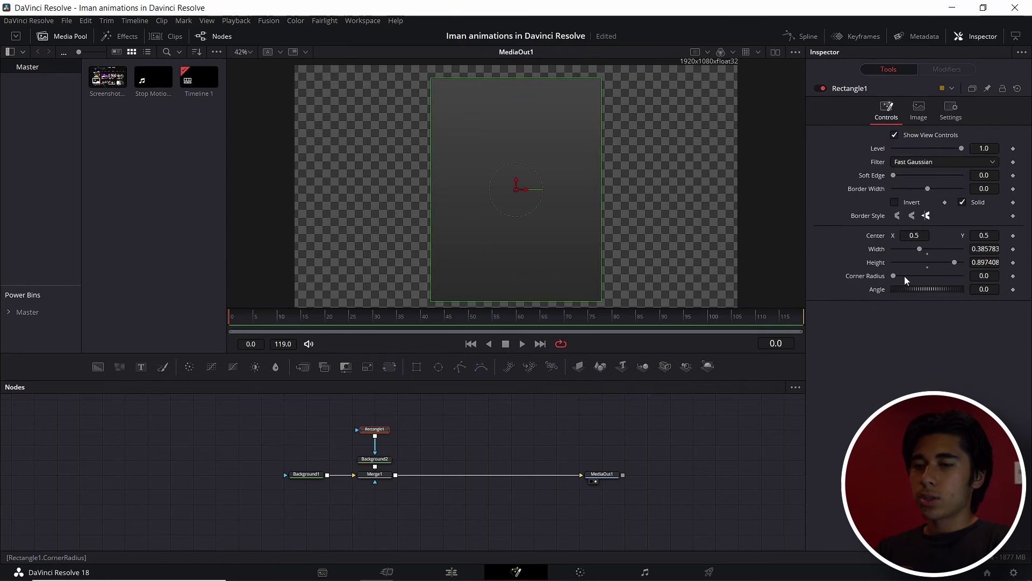
left_click_drag(894, 277, 900, 277)
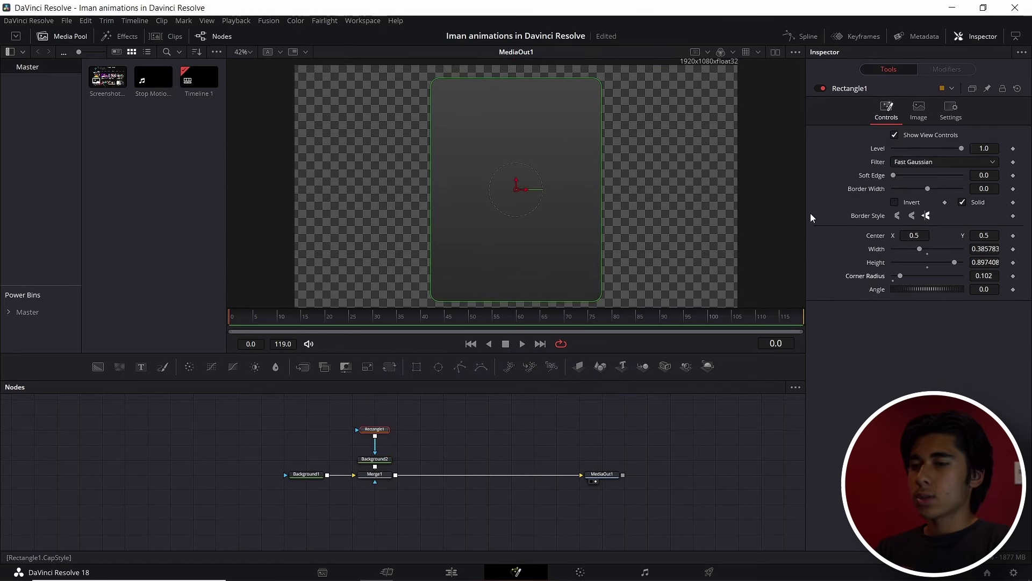
Step: Merge the diamond hand image over the card, scaled to about 1.25 and centered at about X 0.369, Y 0.394
left_click_drag(107, 77, 411, 475)
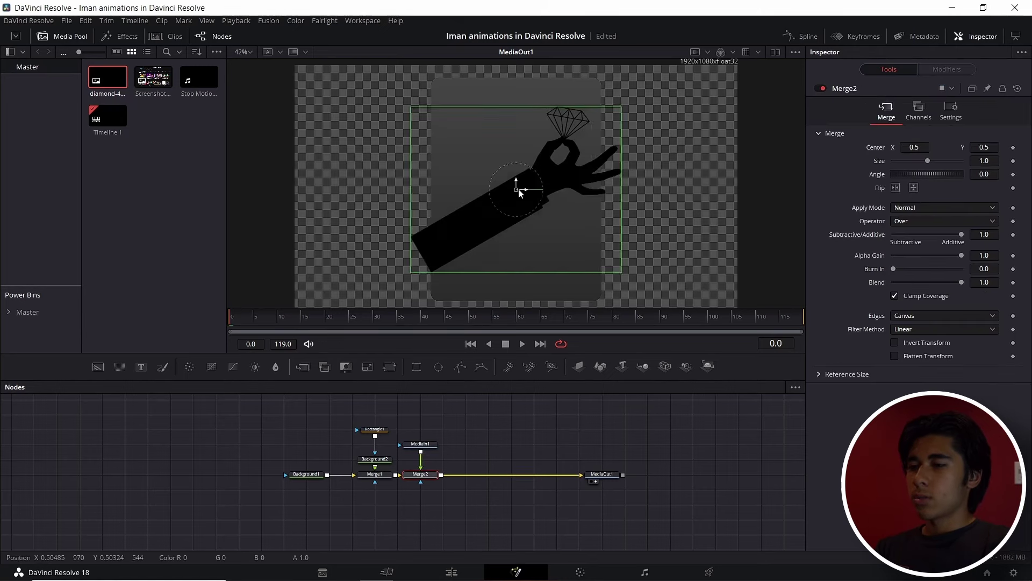
left_click_drag(520, 192, 467, 225)
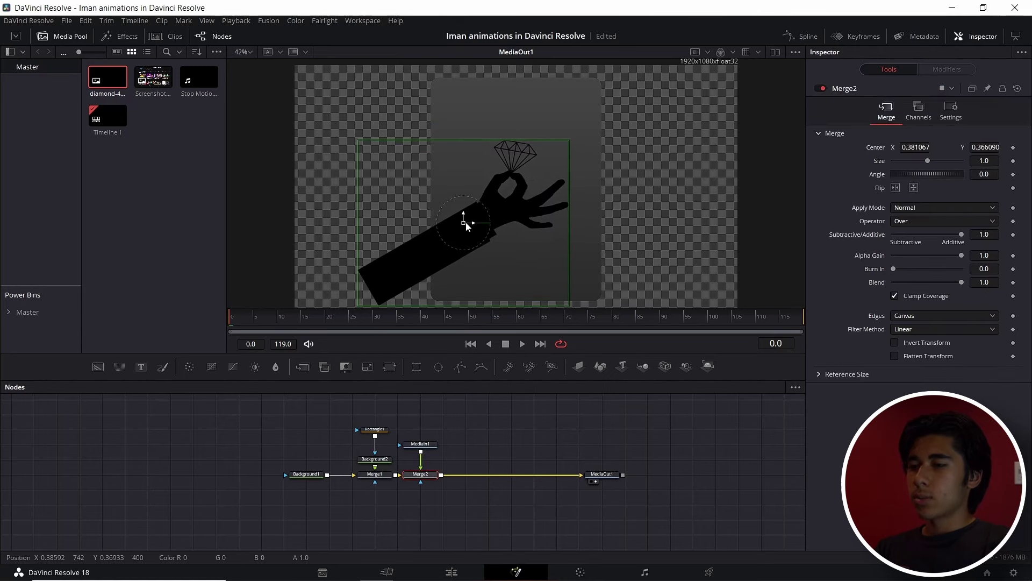
left_click_drag(568, 143, 595, 121)
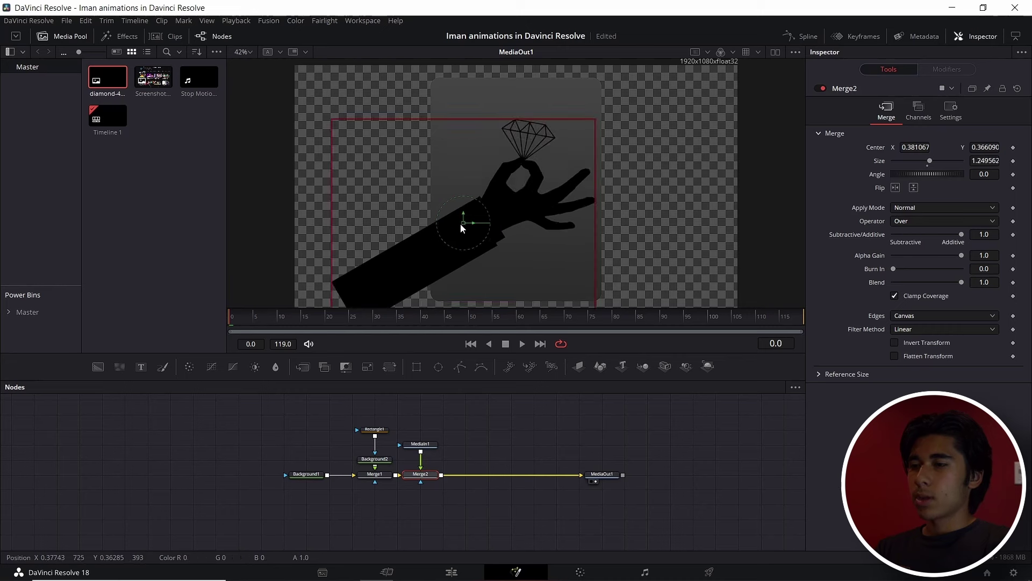
left_click_drag(463, 225, 458, 219)
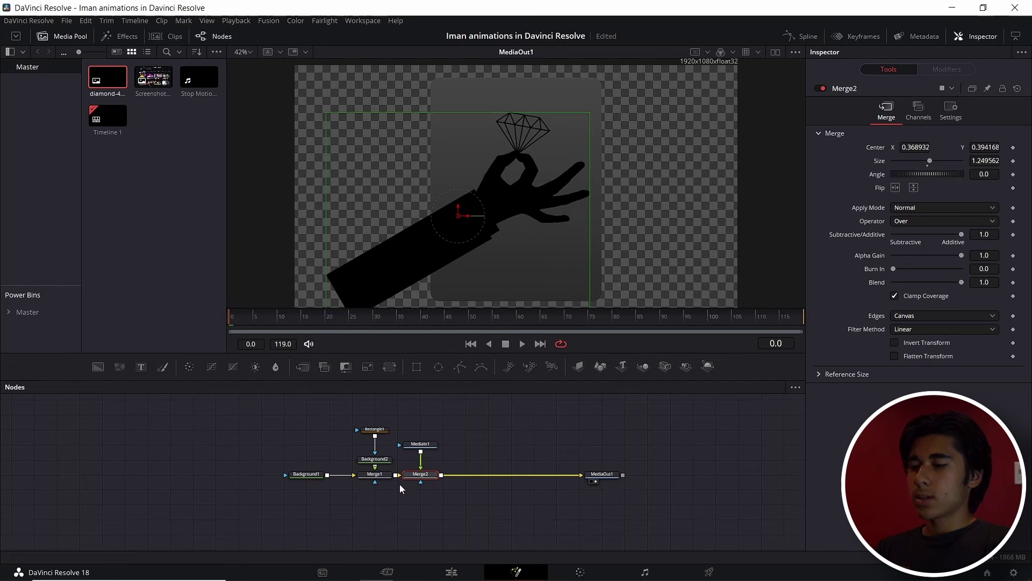
Step: Set Merge2's operator to Atop so the hand image is clipped to the card
left_click(903, 224)
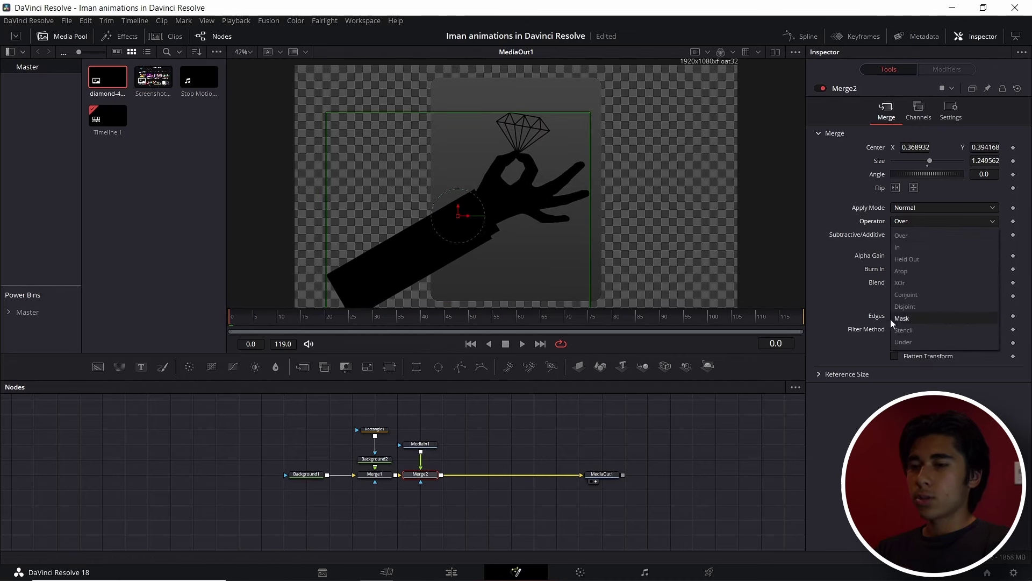
left_click(918, 276)
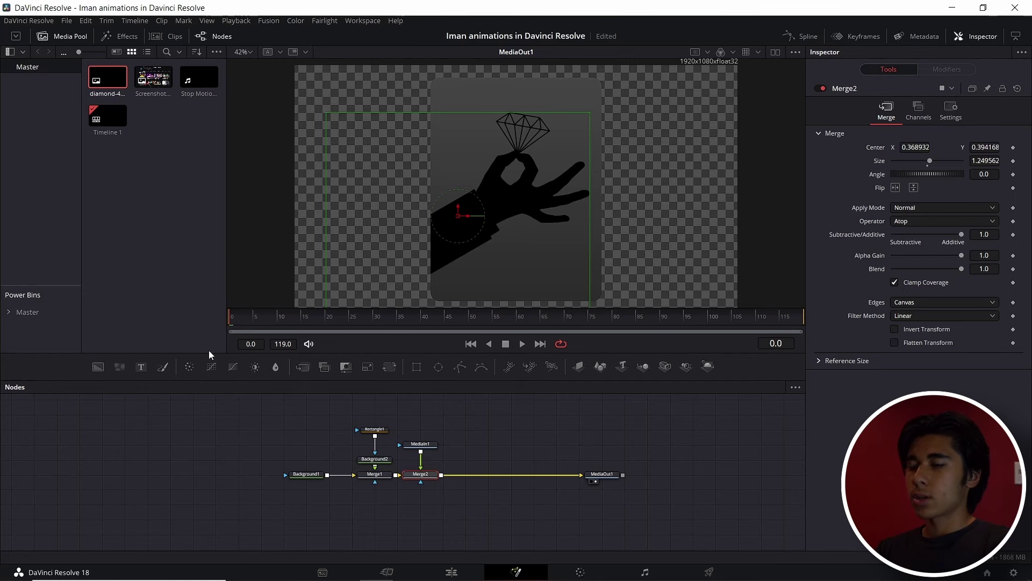
Step: Merge a Text+ node over the card composite after Merge2, reading "high value"
left_click(140, 368)
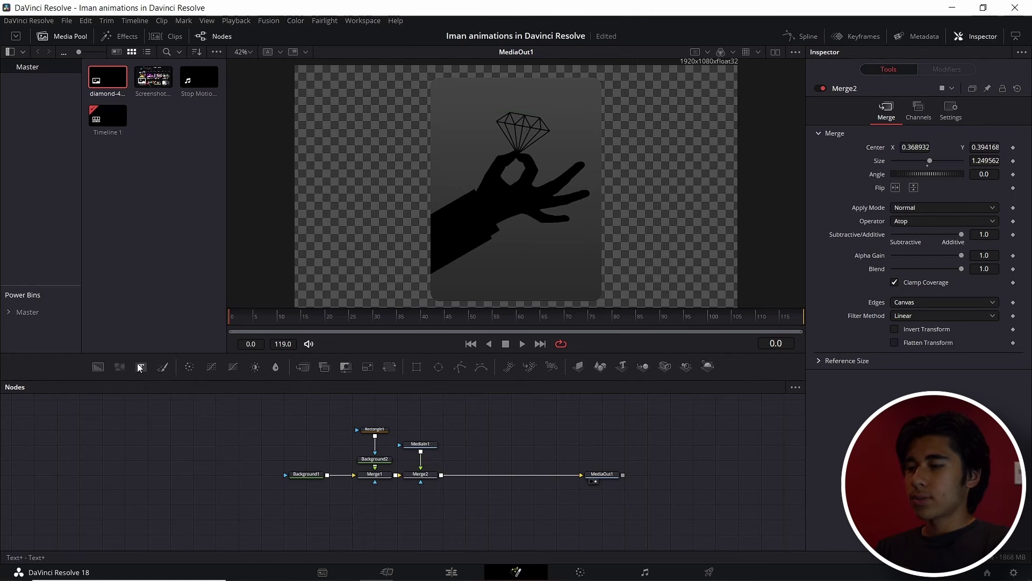
left_click_drag(140, 368, 430, 475)
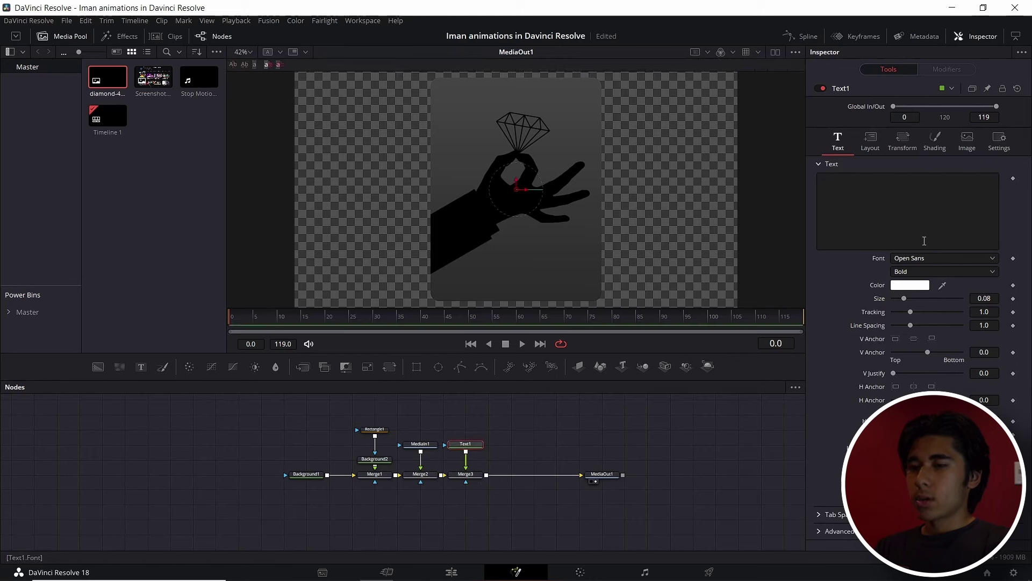
left_click(897, 179)
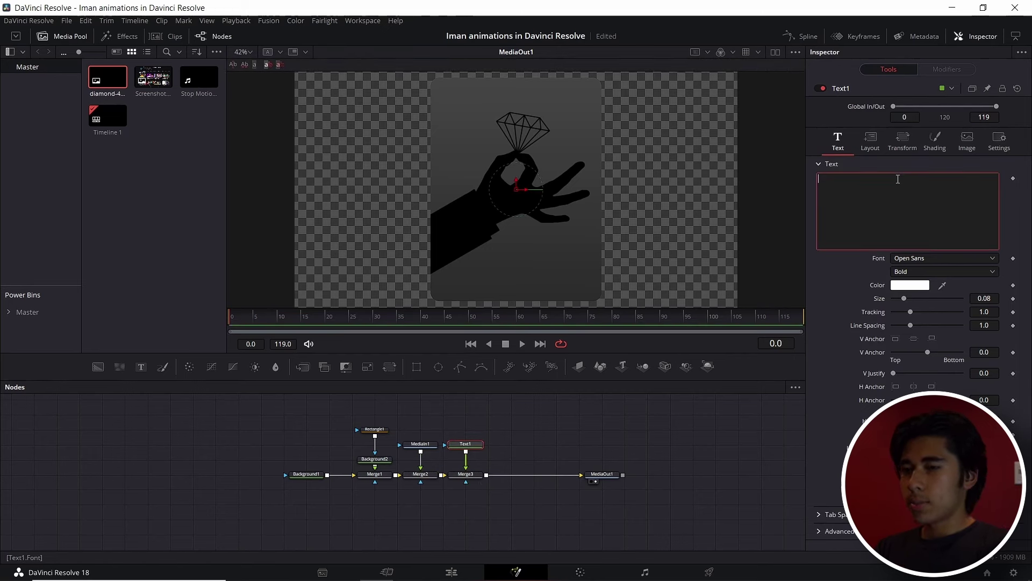
type("high value")
Step: Set the "high value" text's font to Corbel with the Light Italic style
left_click(943, 258)
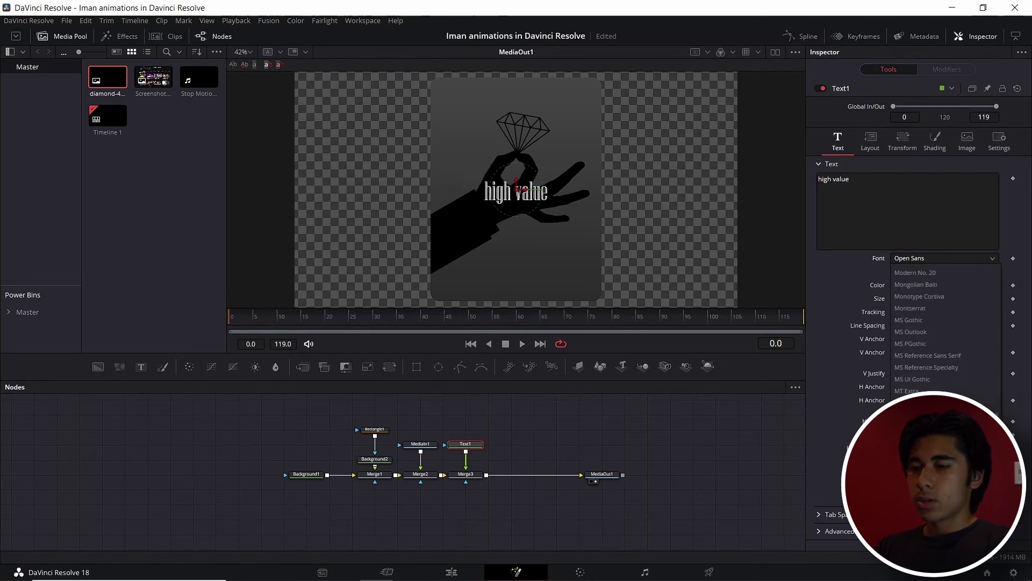
scroll(951, 376, "up", 19)
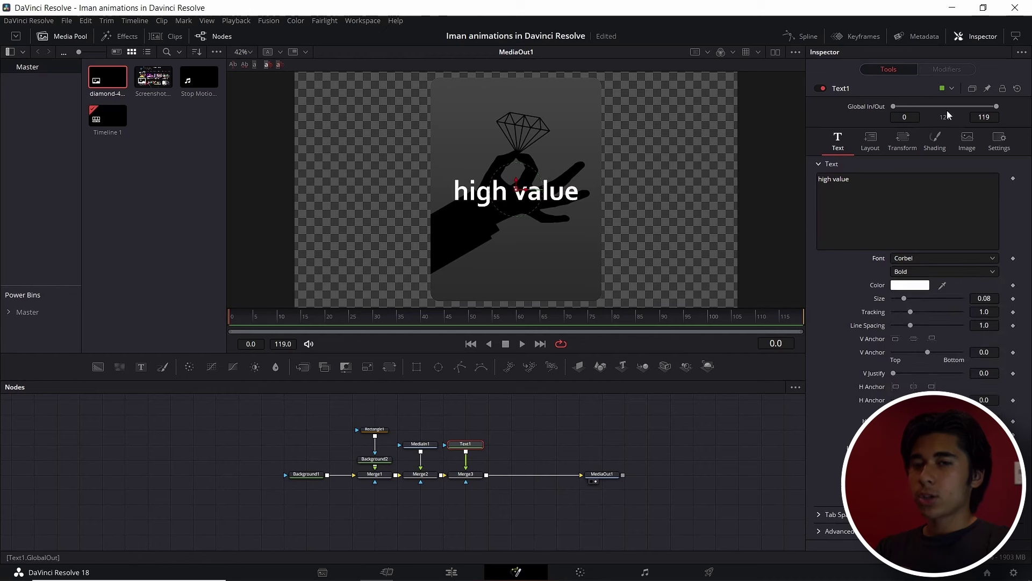
left_click(924, 271)
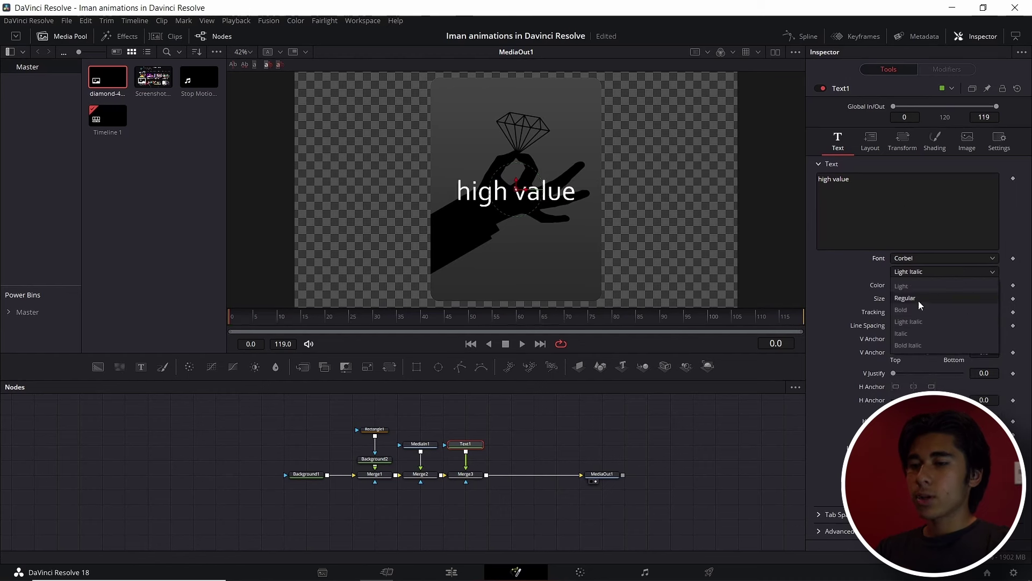
left_click(918, 324)
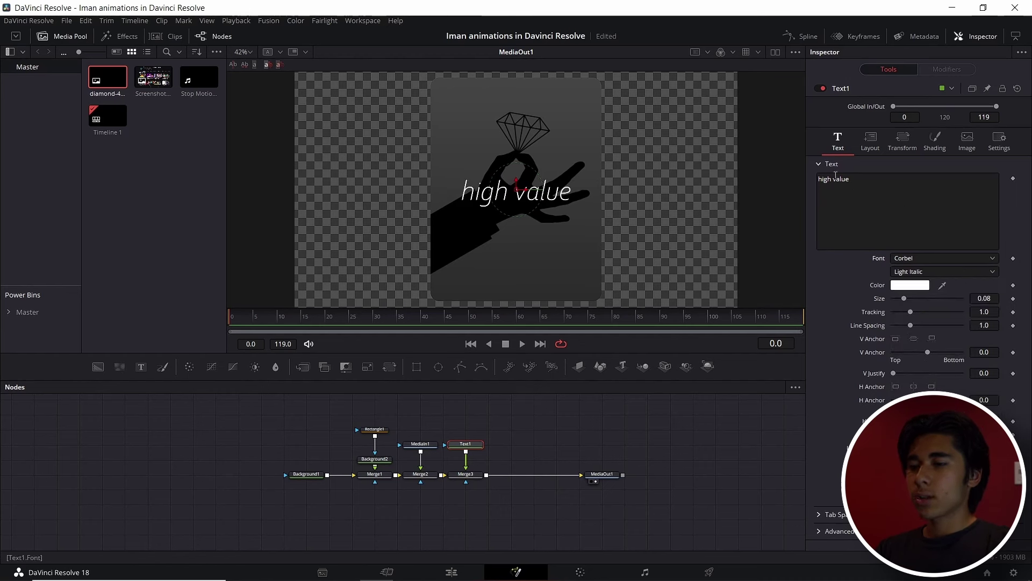
Step: Apply Character Level Styling to Text1 and make only the word "value" Bold Italic
right_click(839, 185)
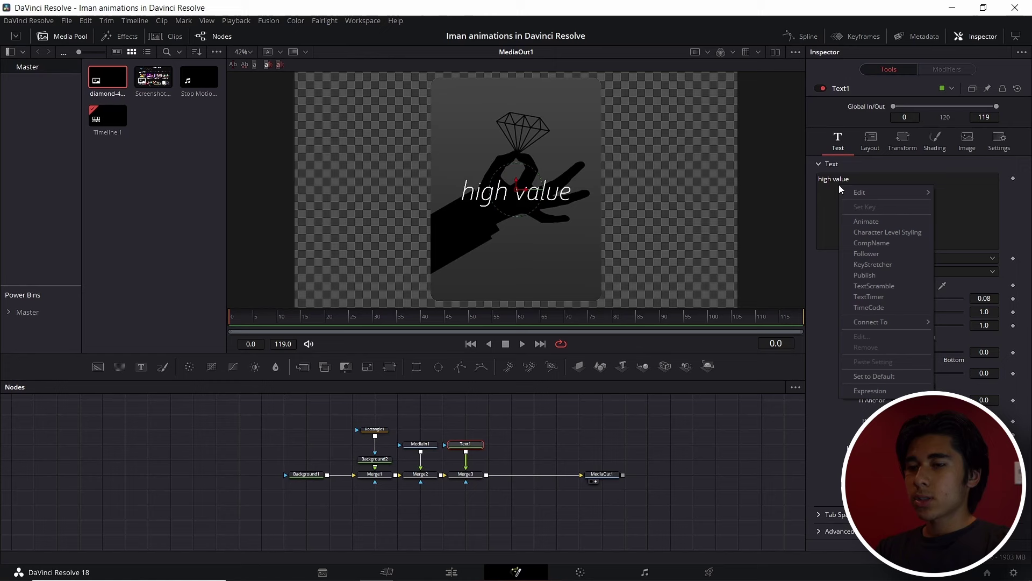
left_click(875, 231)
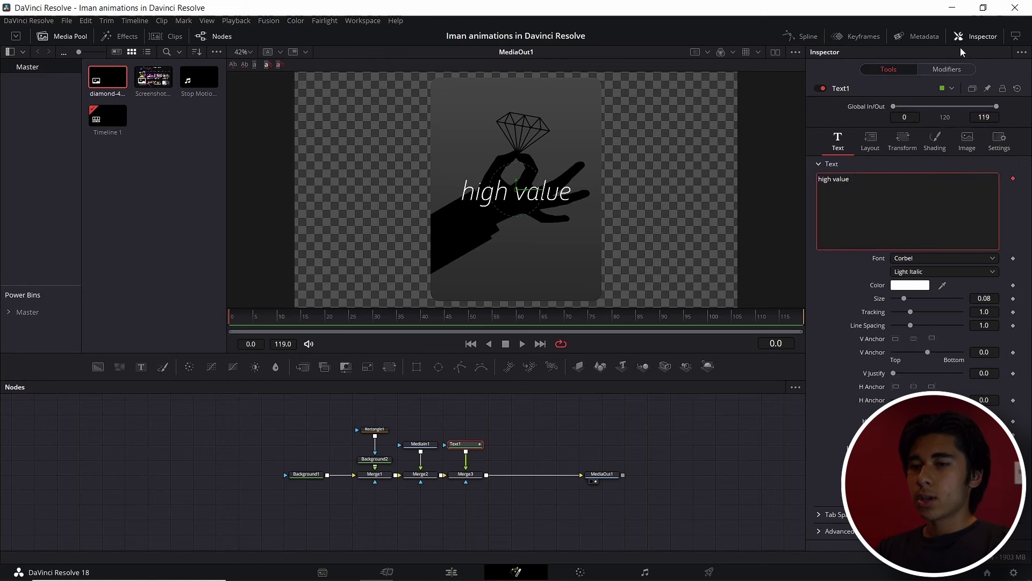
left_click(942, 69)
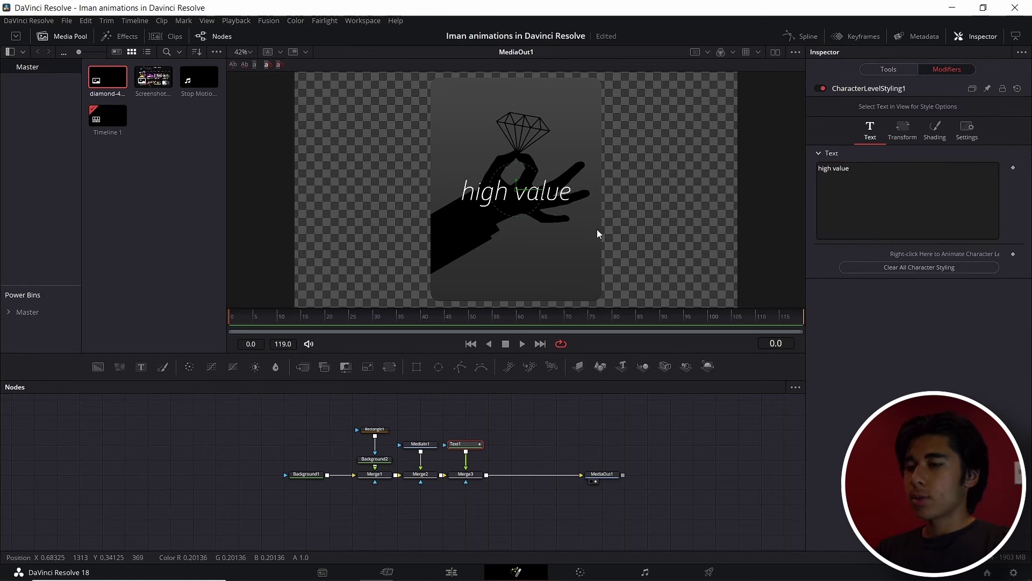
left_click_drag(596, 230, 519, 163)
left_click(941, 241)
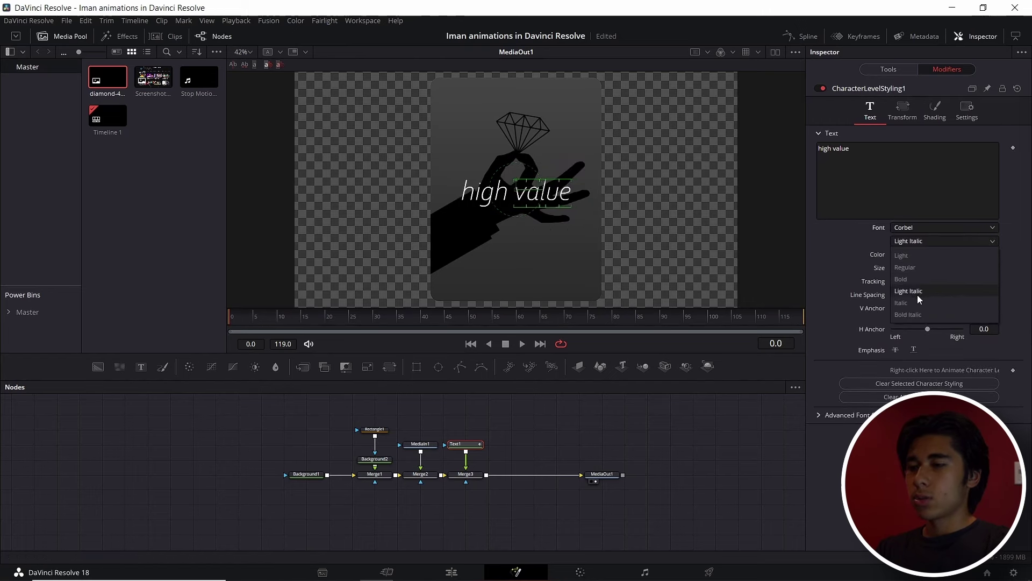
left_click(913, 315)
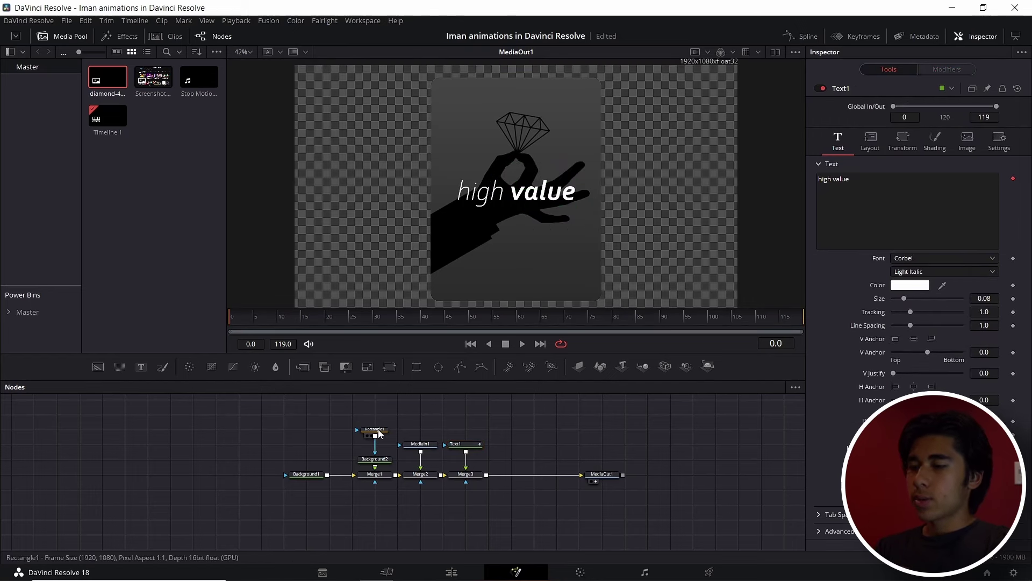
Step: Keyframe Rectangle1's height from 0.0 at frame 0 to 0.897408 at frame 20
left_click(377, 429)
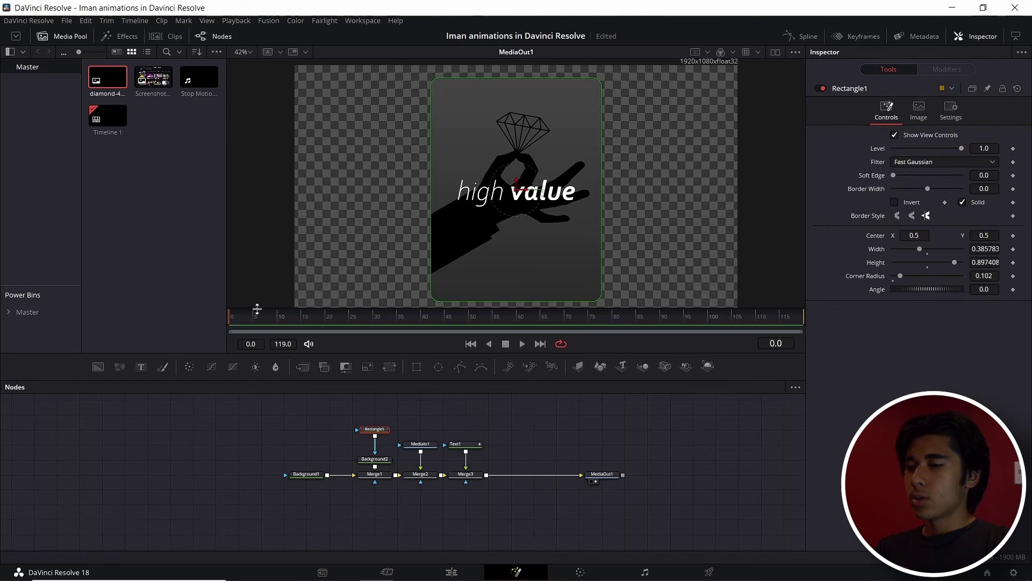
left_click_drag(259, 319, 330, 316)
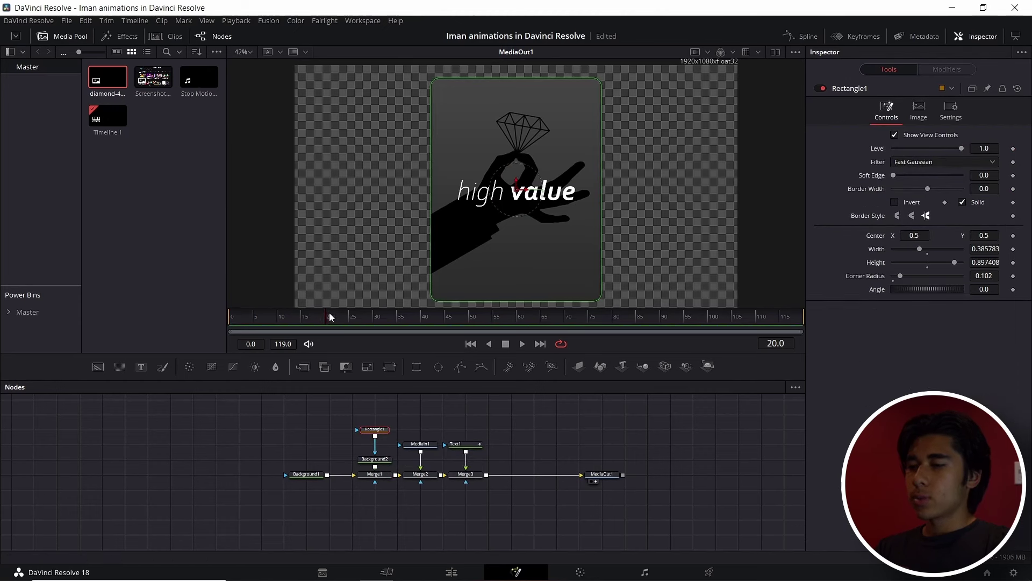
left_click(1012, 263)
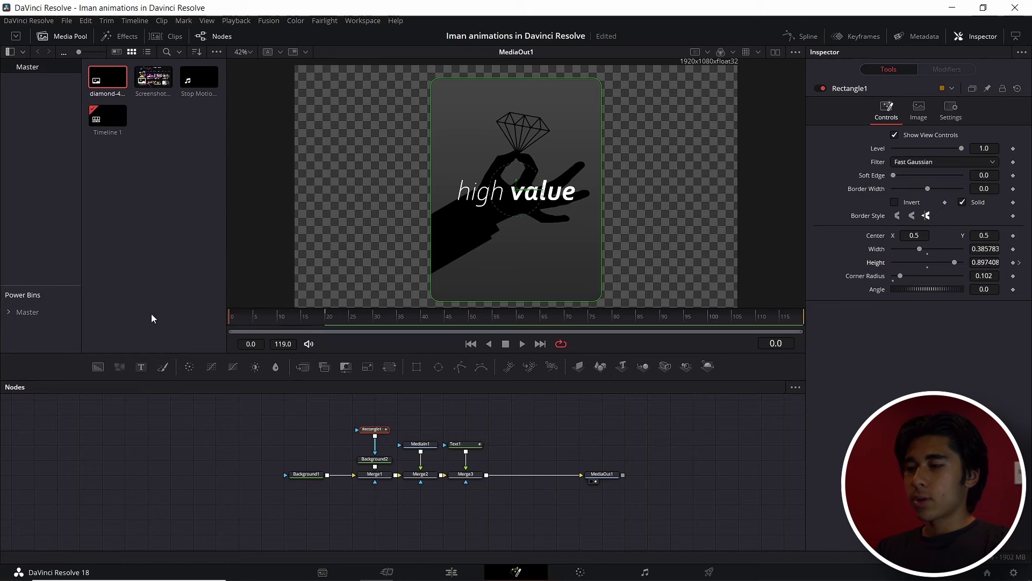
left_click_drag(955, 263, 870, 271)
left_click(572, 185)
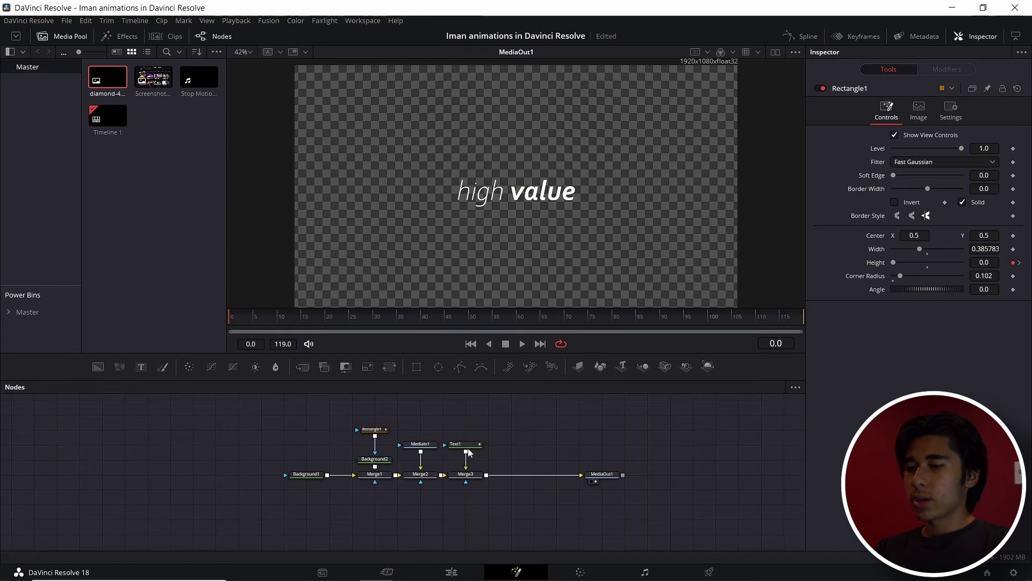
Step: Set Merge3's operator to Atop so the text is confined to the animated card
left_click(468, 475)
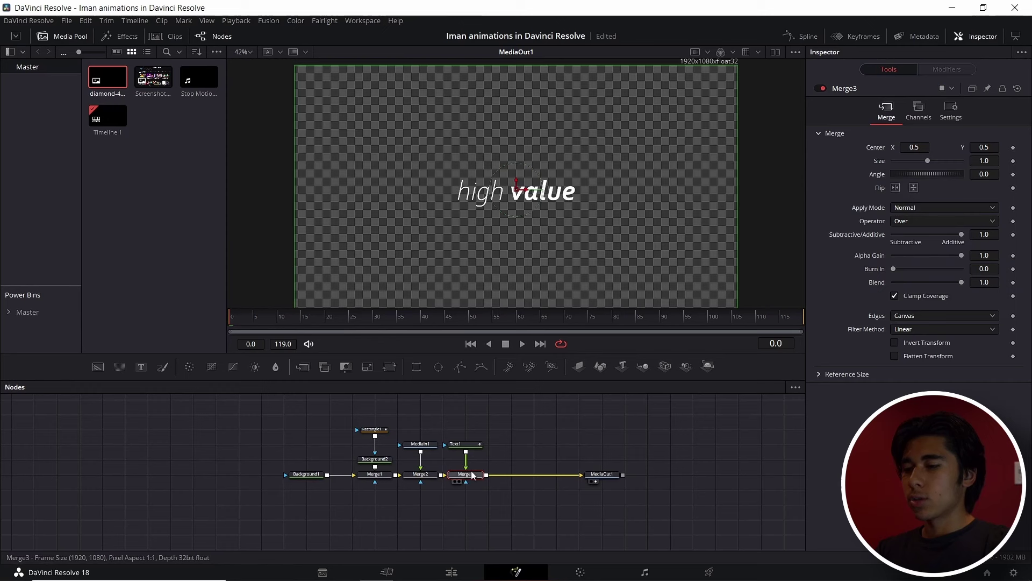
left_click(916, 223)
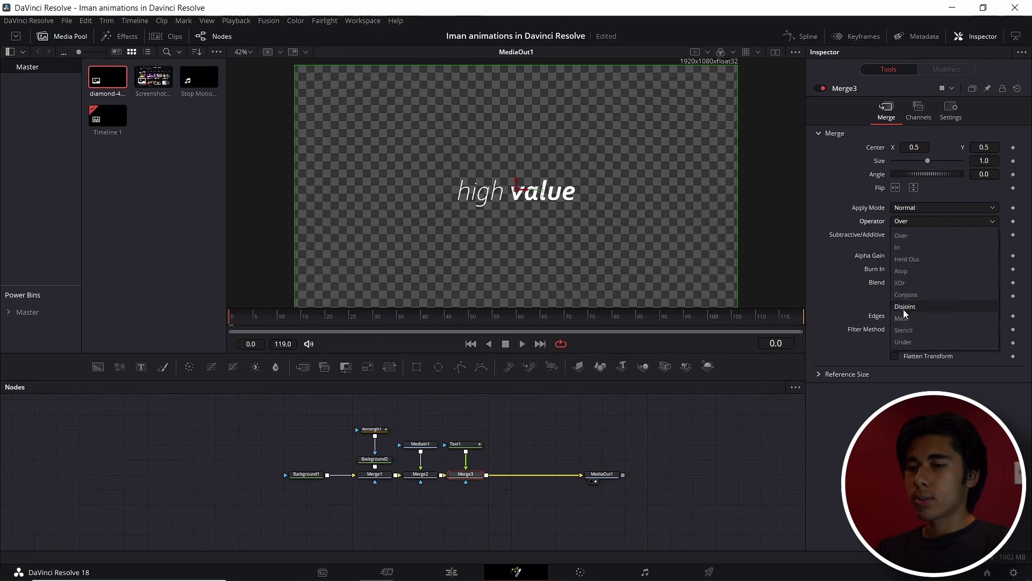
left_click(905, 272)
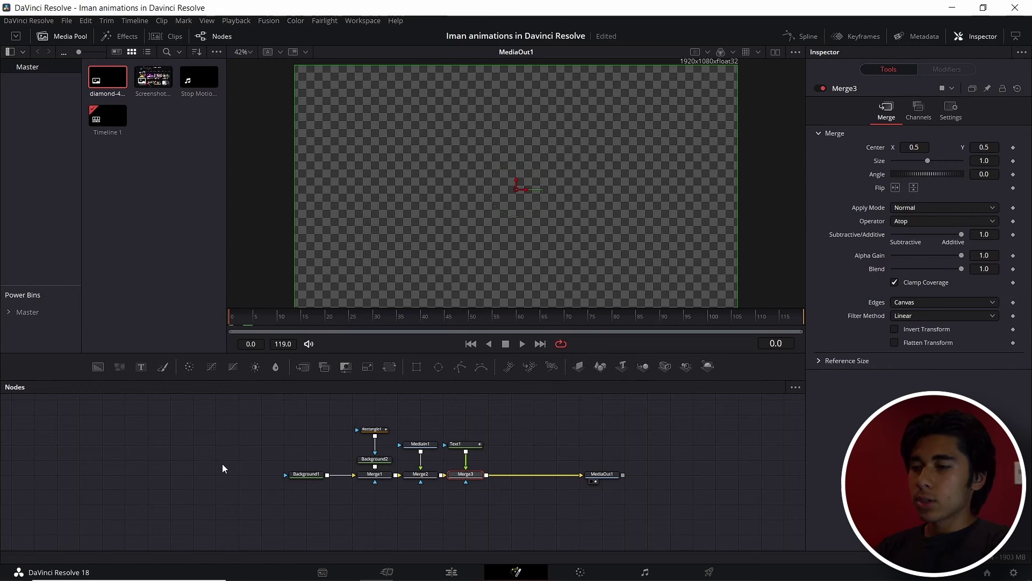
Step: Ease Rectangle1's Height keyframes in the Spline editor
left_click(363, 316)
left_click(372, 430)
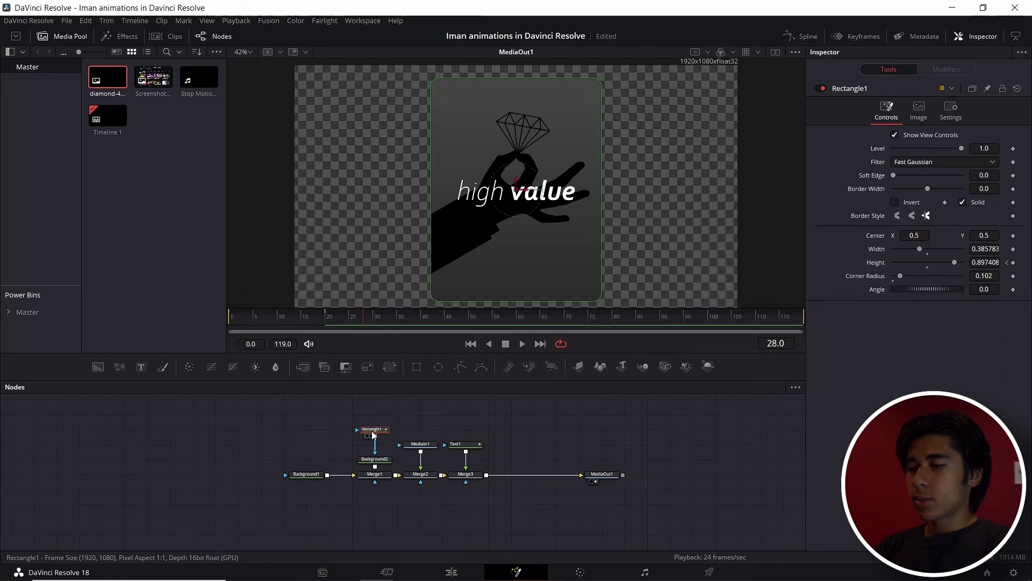
left_click(796, 32)
left_click(419, 415)
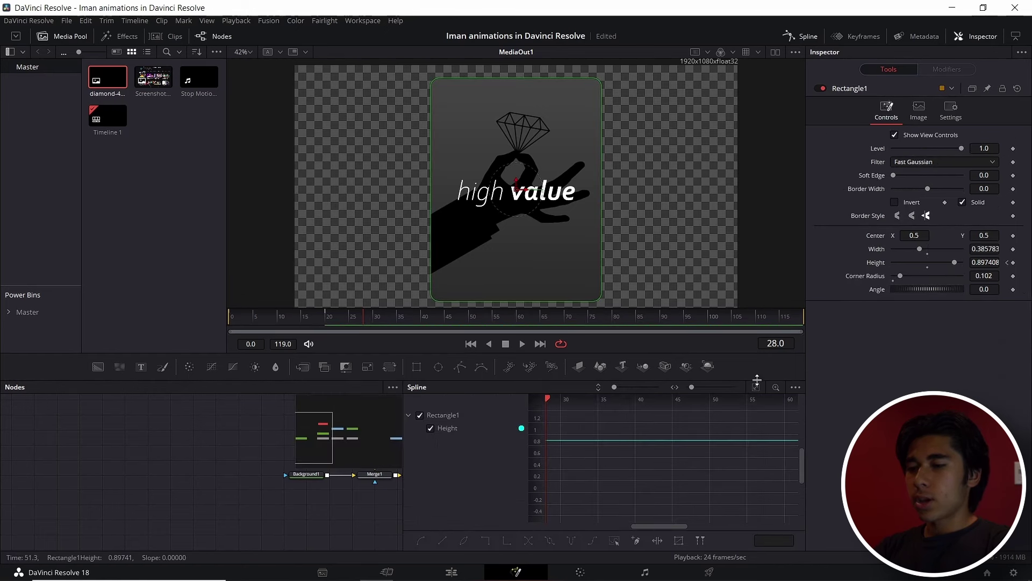
left_click(756, 387)
scroll(664, 455, "down", 2)
left_click_drag(588, 415, 749, 517)
key("t")
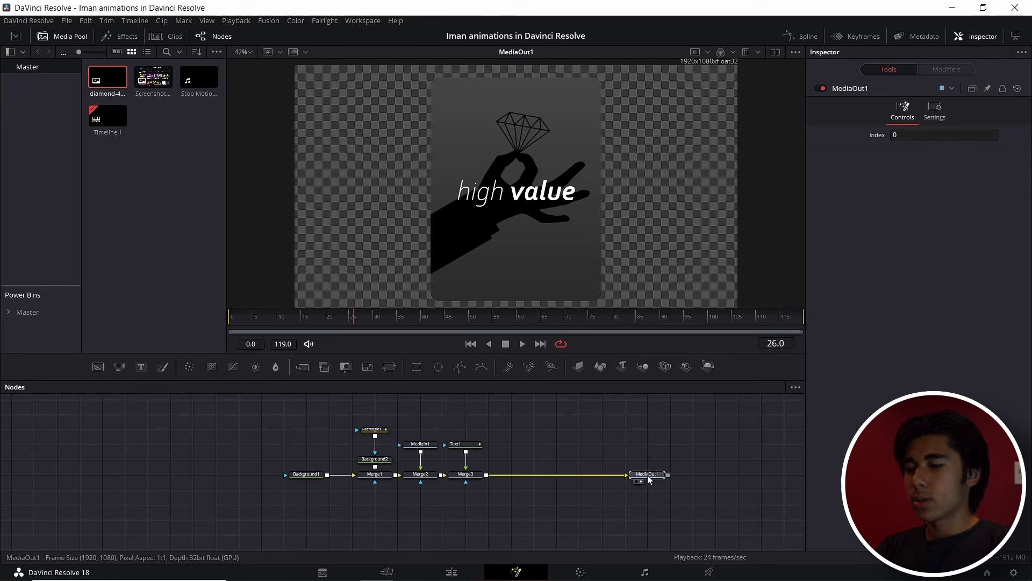
Step: Add Erode/Dilate and white Background nodes, and insert a Merge between Merge3 and MediaOut1
left_click_drag(649, 479, 672, 479)
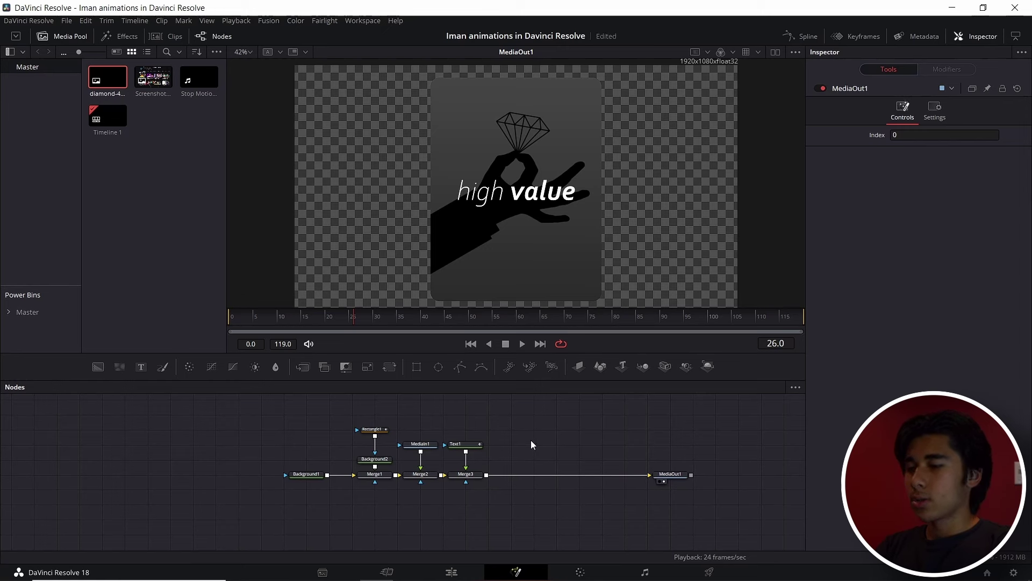
key("shift+space")
type("ero")
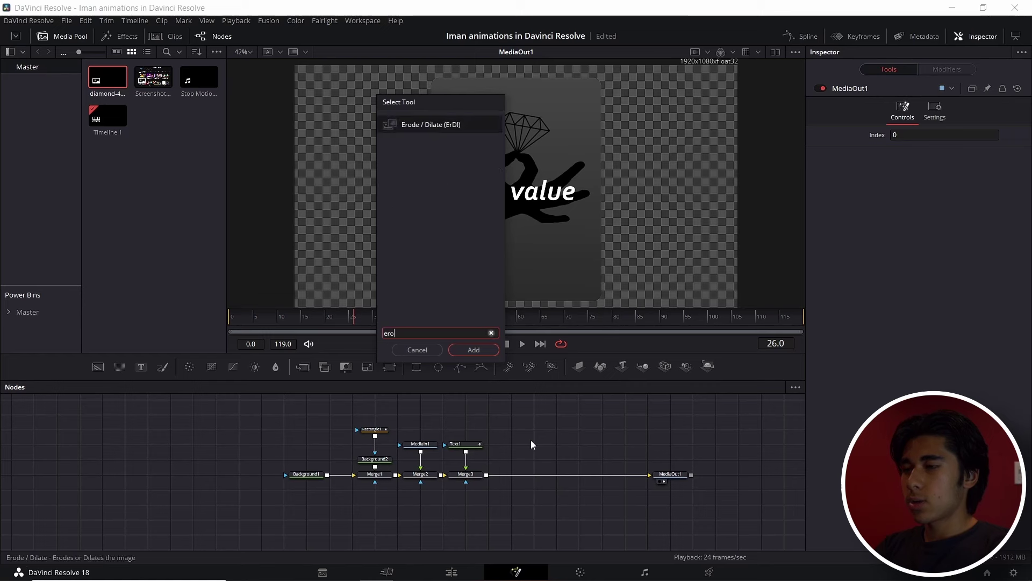
left_click(461, 353)
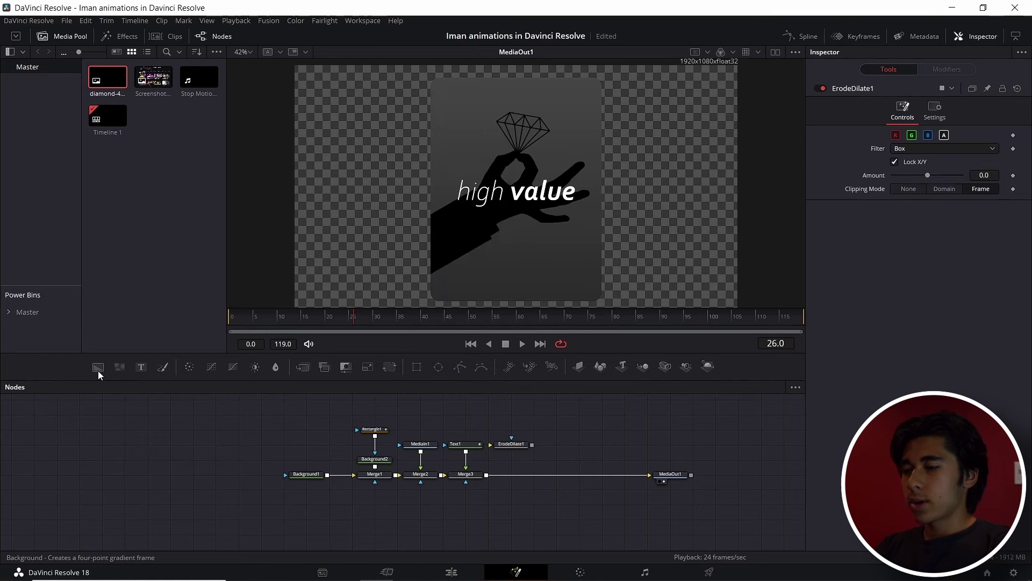
left_click_drag(98, 367, 576, 448)
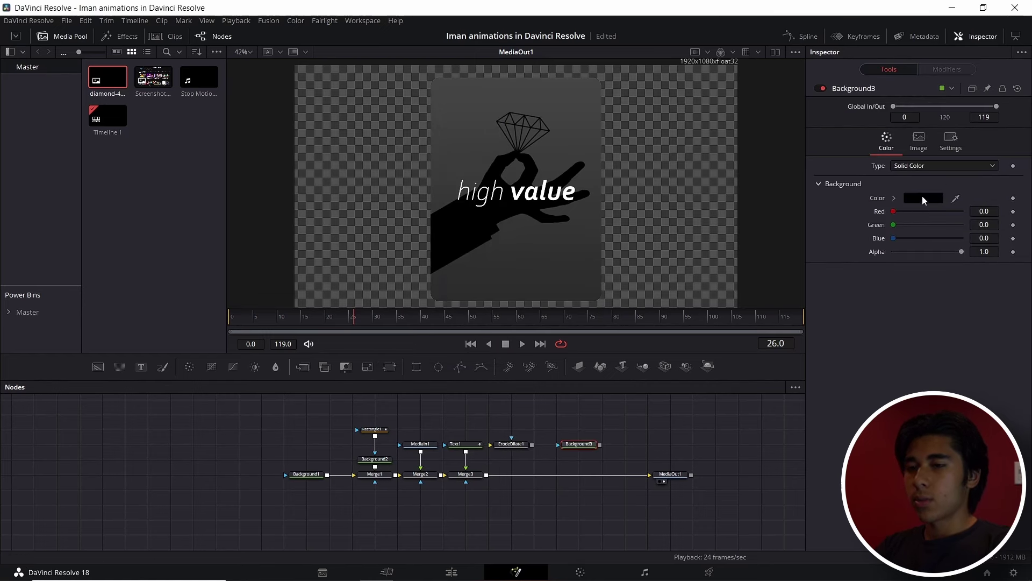
left_click_drag(304, 368, 621, 474)
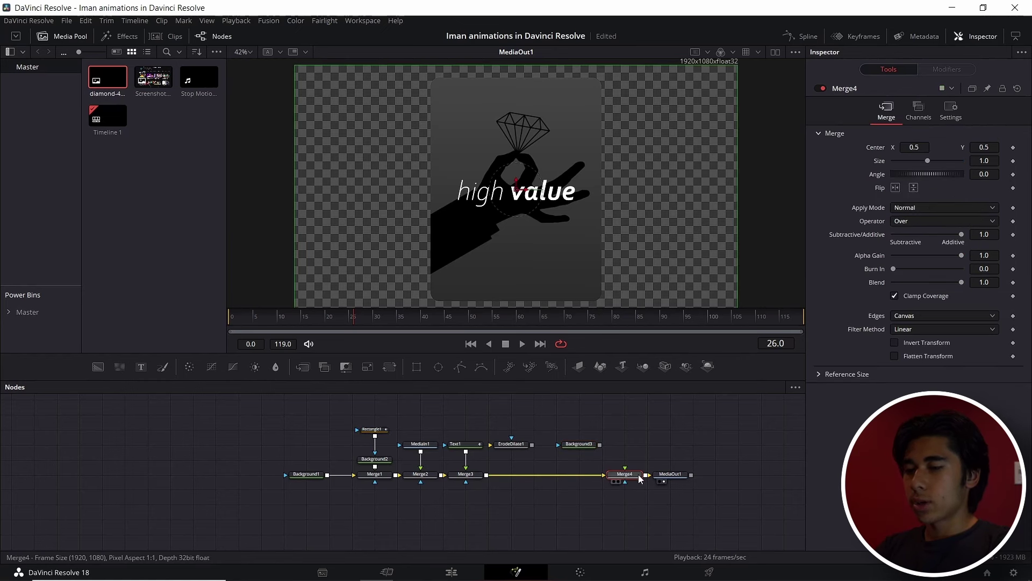
Step: Feed Merge3 into ErodeDilate1, use that as Background3's mask, and connect Background3 to Merge4's foreground
left_click_drag(511, 443, 534, 443)
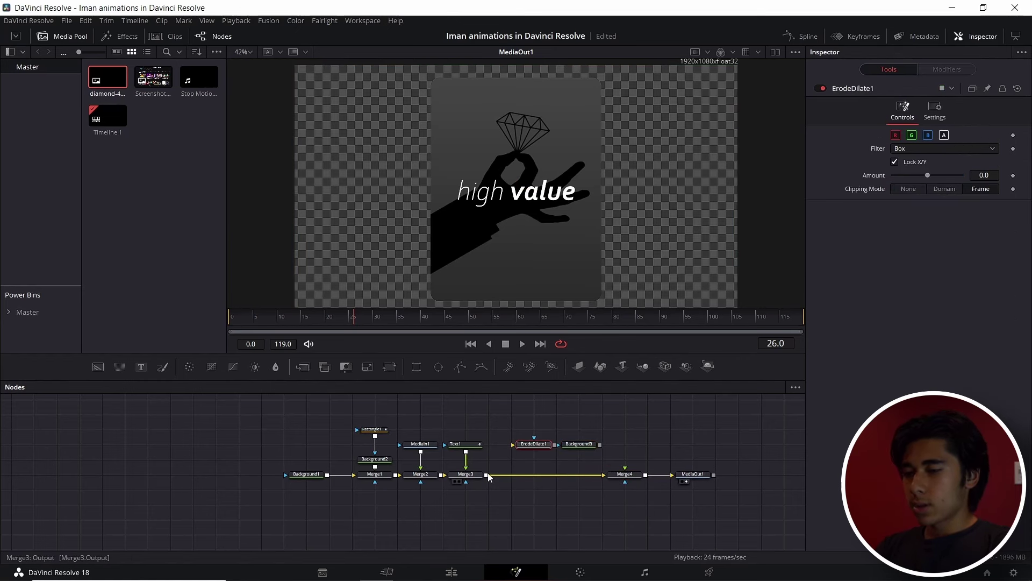
left_click_drag(486, 475, 518, 446)
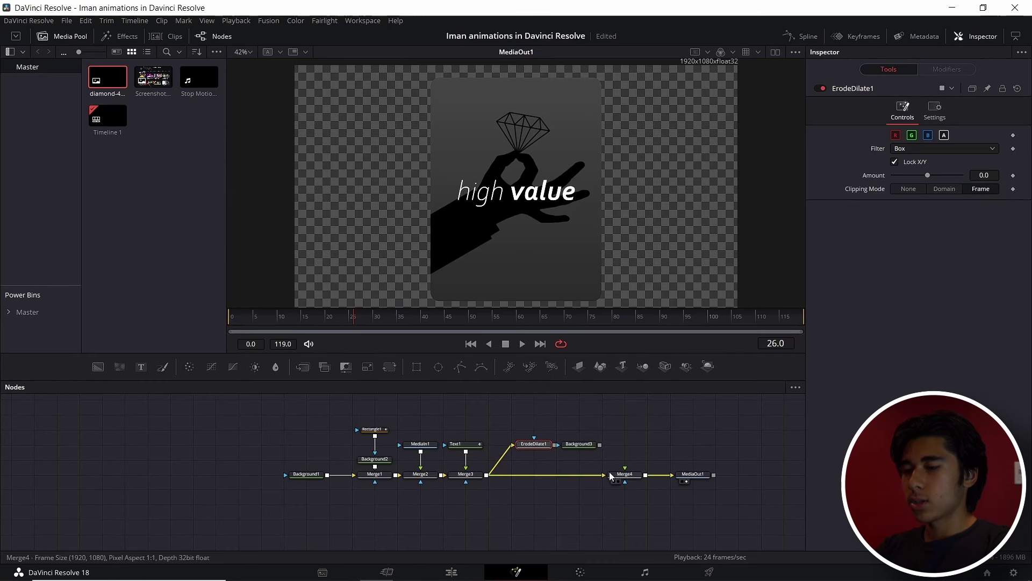
left_click_drag(589, 446, 622, 477)
left_click(623, 476)
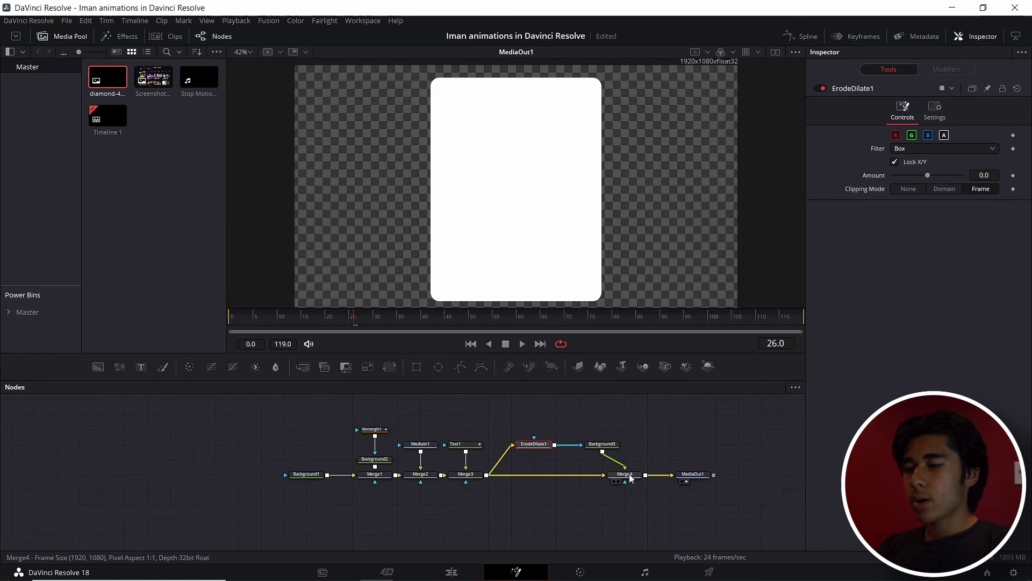
left_click(616, 491)
Step: Set Merge4's operator to Under so the white background sits behind the card
left_click(624, 477)
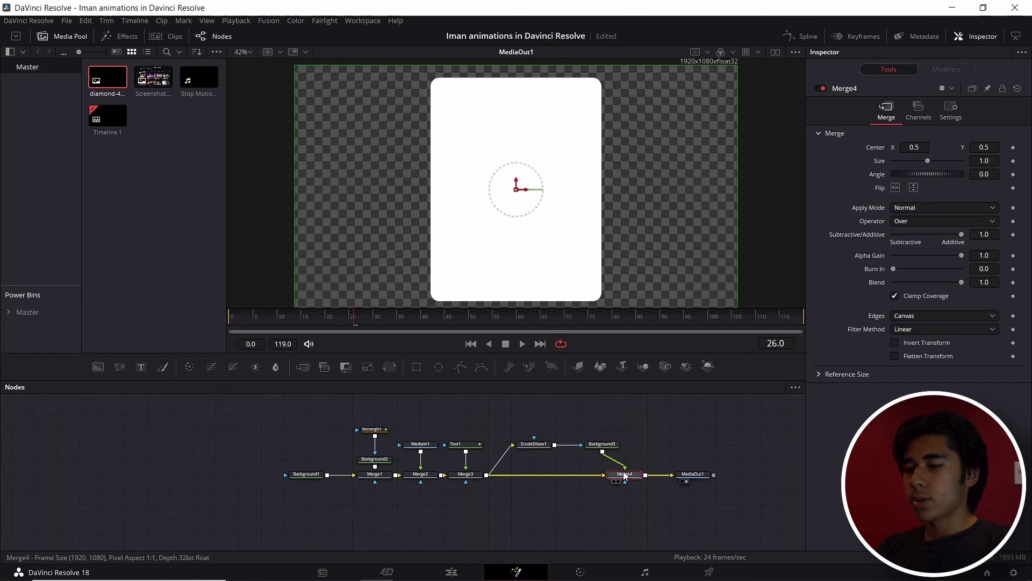
left_click(930, 221)
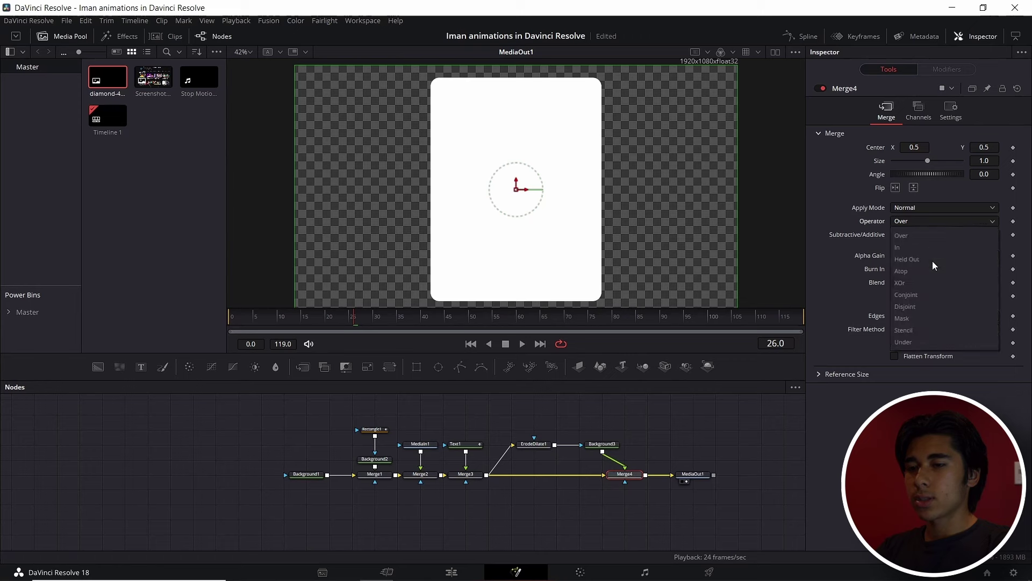
left_click(913, 342)
Step: Slightly increase ErodeDilate1's amount to give the card a thin white outline
left_click(533, 444)
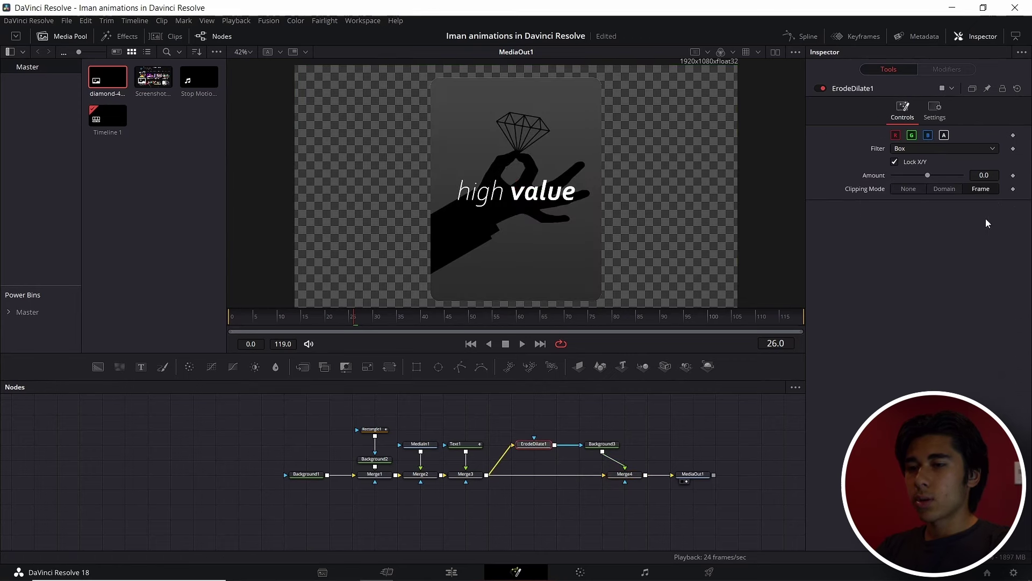
left_click_drag(929, 177, 934, 176)
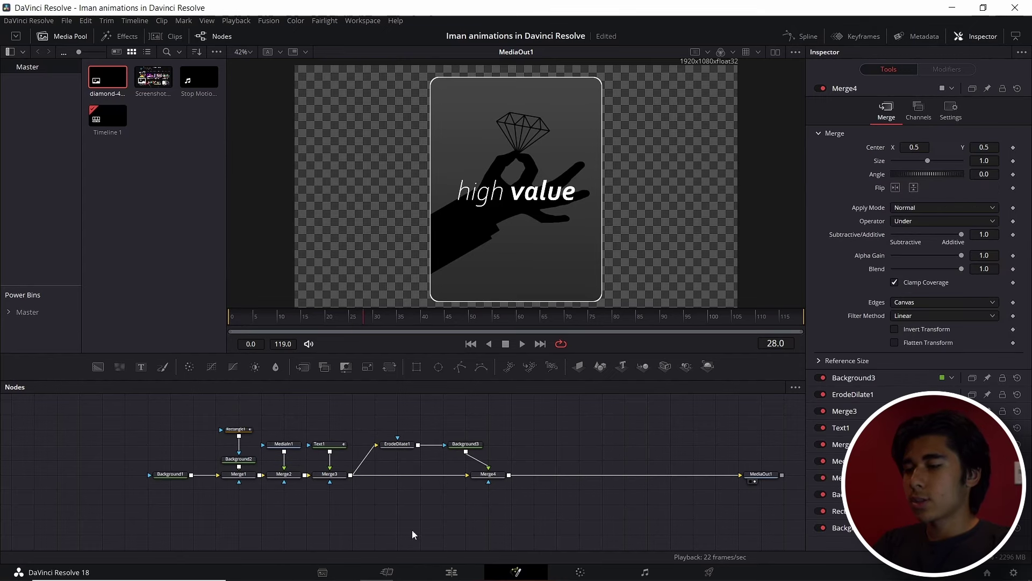
Step: Copy the FastNoise1, Displace1, MediaIn2 and Merge3 nodes from the first Fusion composition on the timeline
left_click(442, 571)
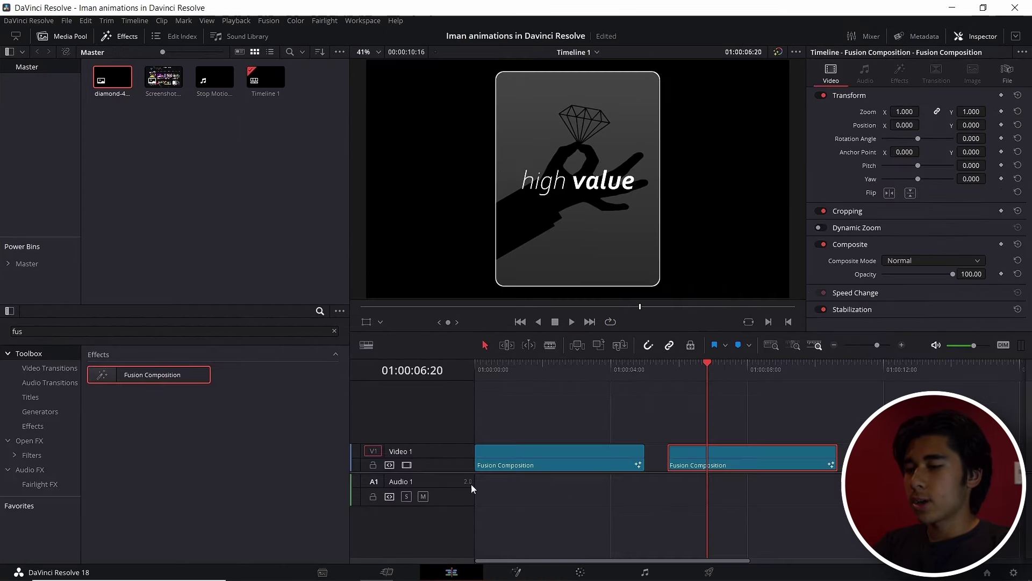
left_click(588, 368)
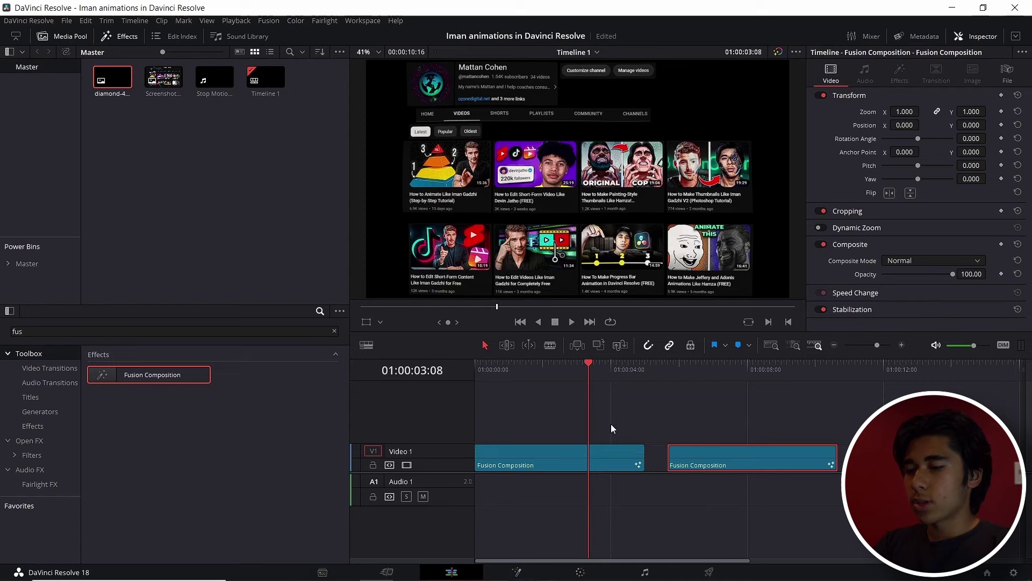
left_click(604, 455)
key("shift+5")
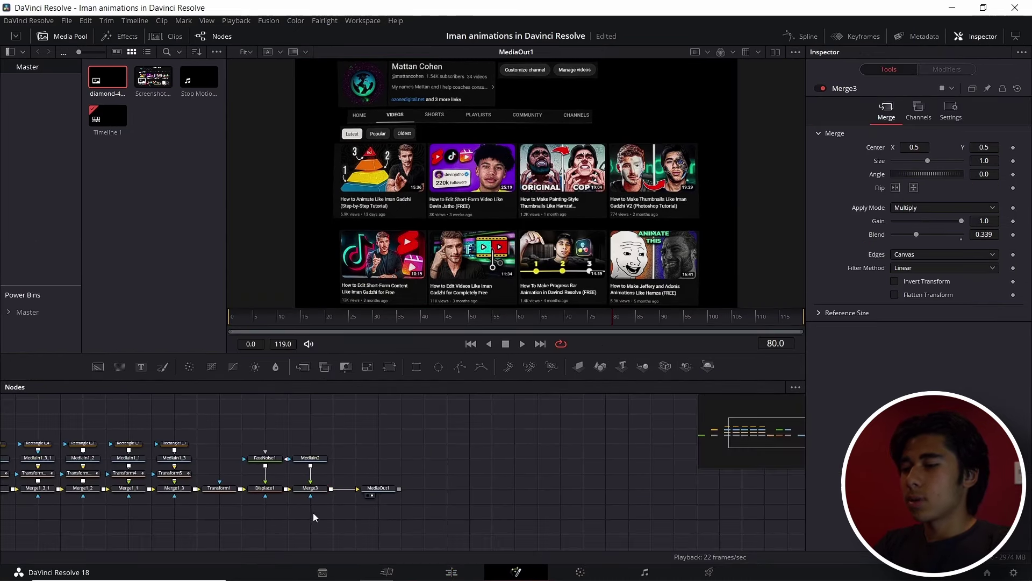
left_click_drag(320, 511, 260, 404)
key("shift+4")
Step: Paste the copied noise, displace, texture and merge nodes into the second Fusion composition holding the card
left_click_drag(715, 378, 729, 383)
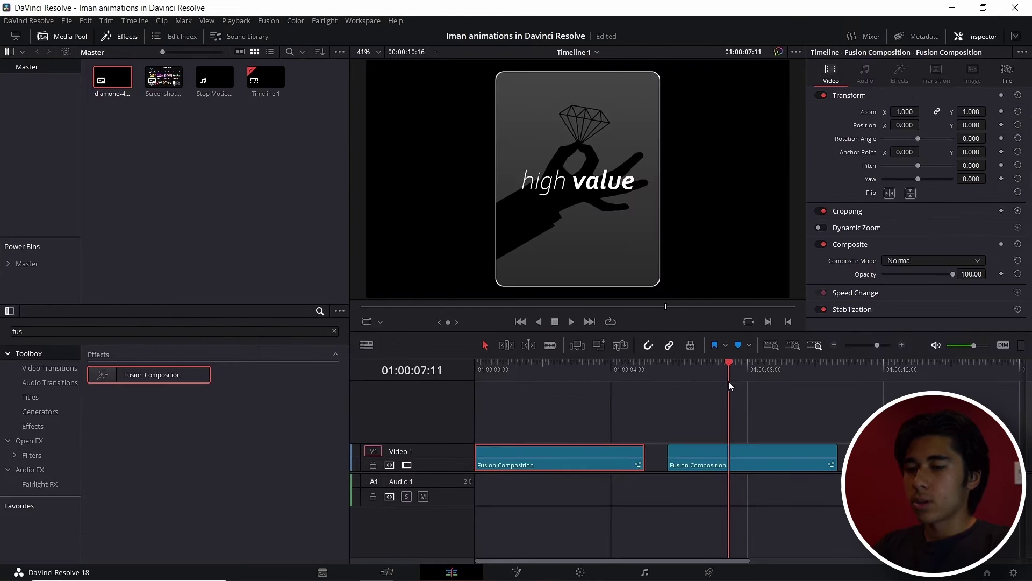
left_click(730, 448)
left_click(516, 571)
key("ctrl+v")
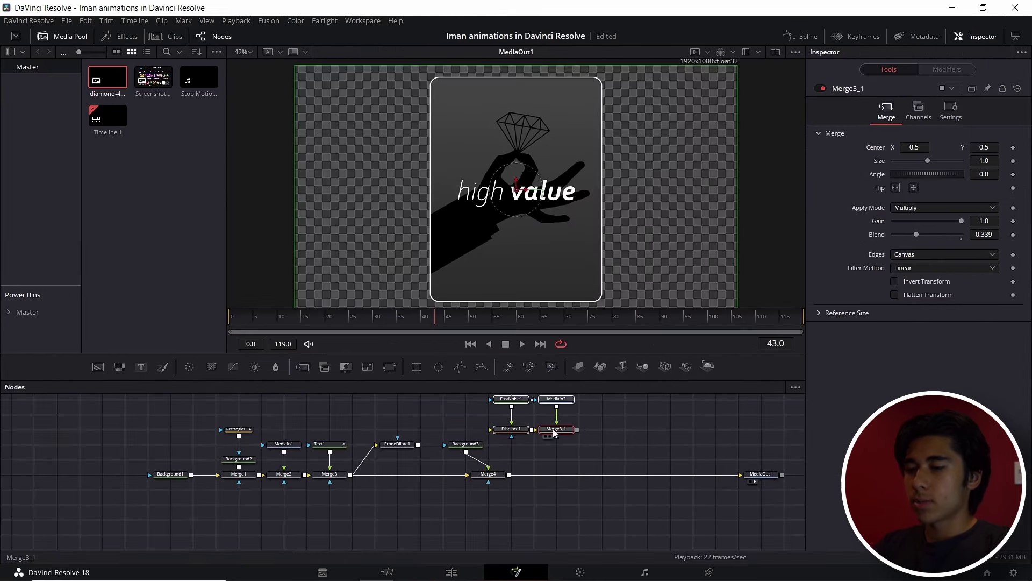
Step: Lower the Blend of Merge3_1, inserted with Displace1 before MediaOut1, to about 0.2 and preview the texture
left_click_drag(924, 235, 908, 237)
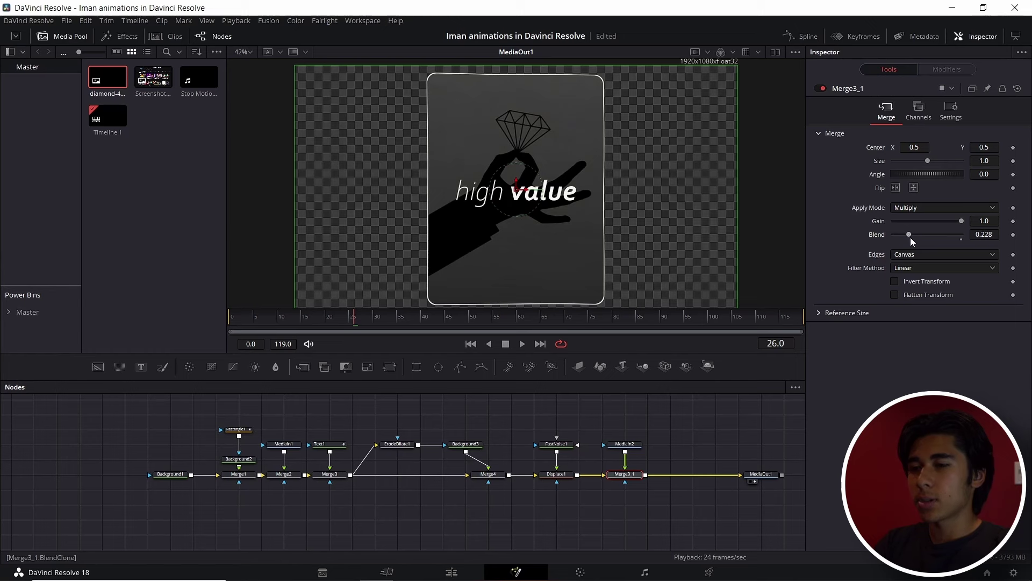
key("space")
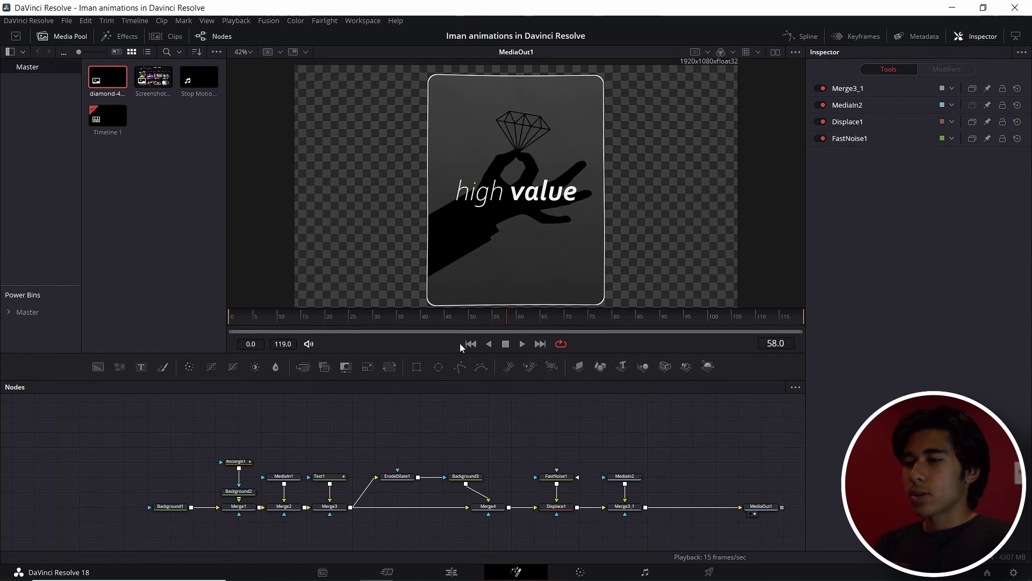
Step: Duplicate Rectangle1 above MediaIn2, connect the copy as MediaIn2's mask, and play back the masked texture
left_click_drag(546, 464, 618, 505)
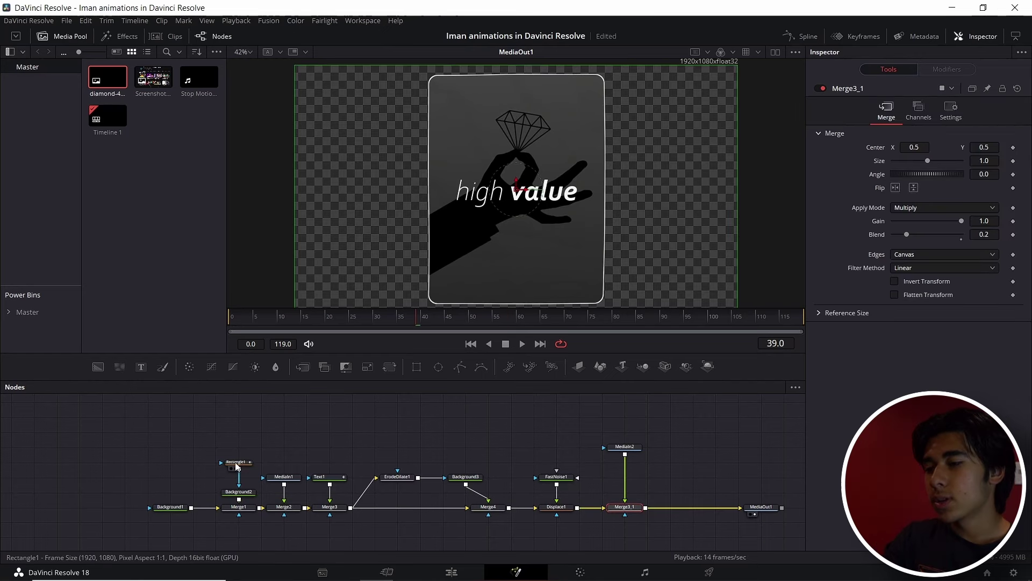
left_click(237, 463)
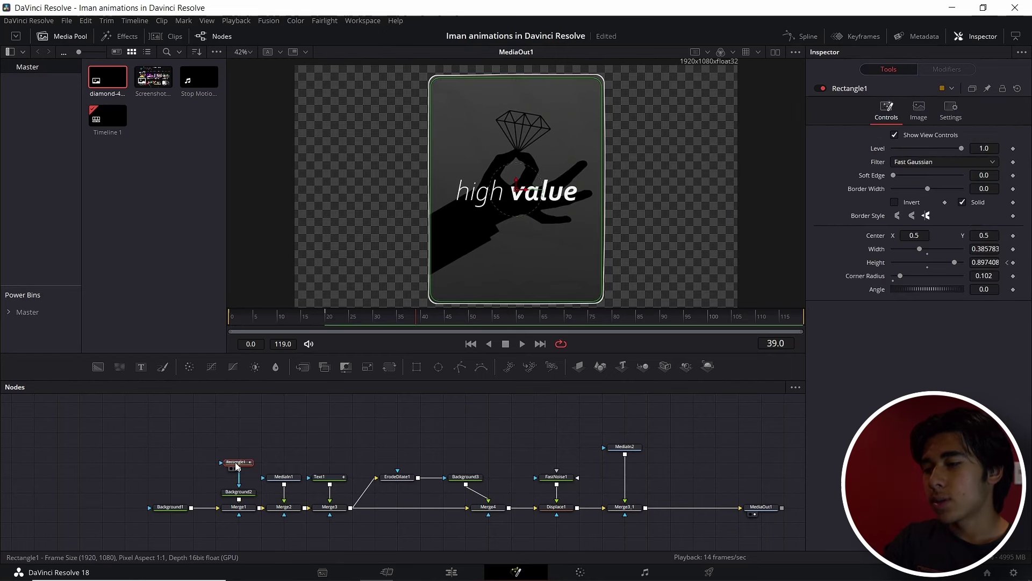
key("ctrl+v")
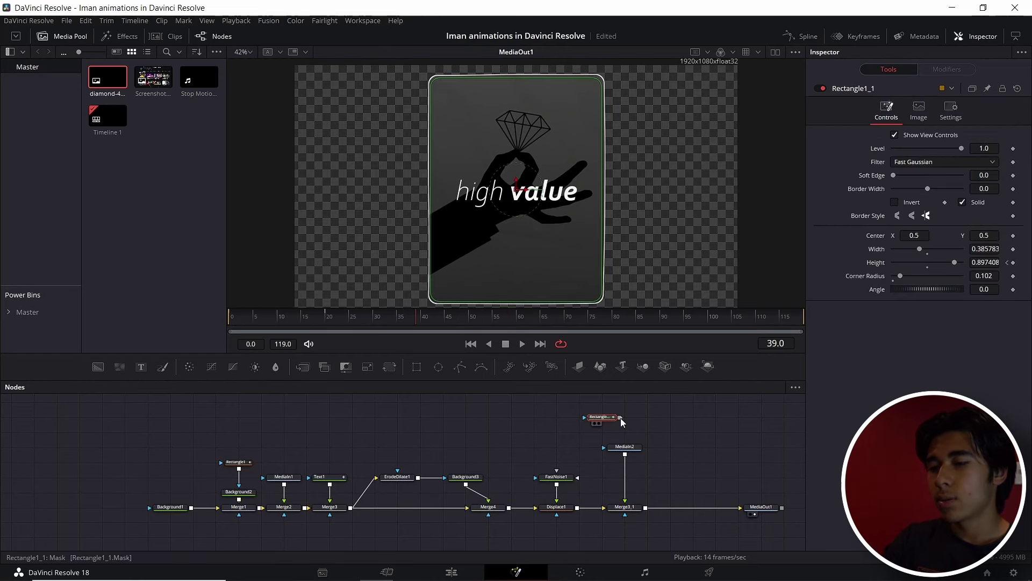
left_click_drag(603, 423, 627, 449)
left_click_drag(600, 417, 622, 417)
key("space")
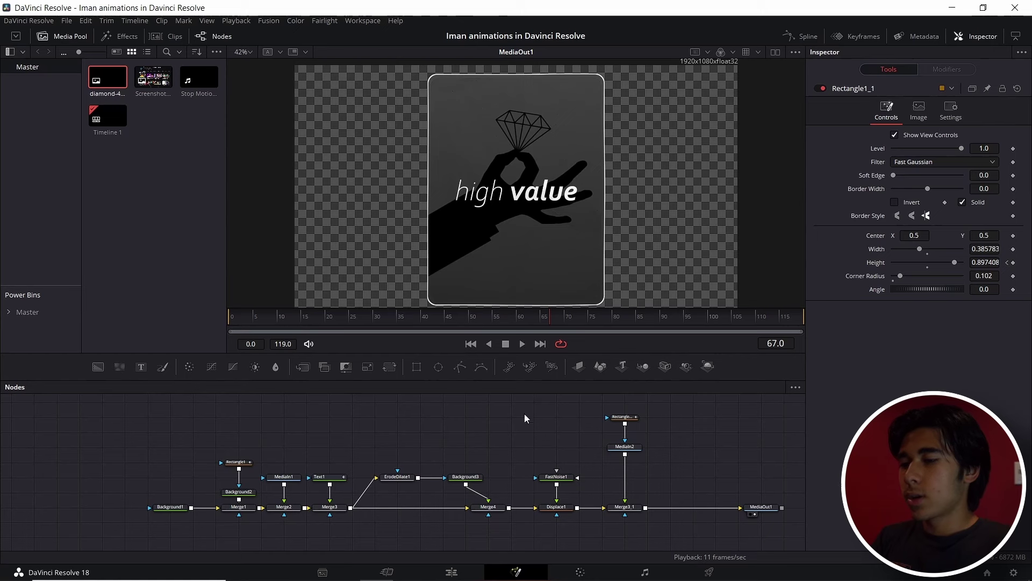
Step: Add the Transform effect with pitch and yaw controls between Merge3_1 and MediaOut1
key("shift+space")
type("Transform")
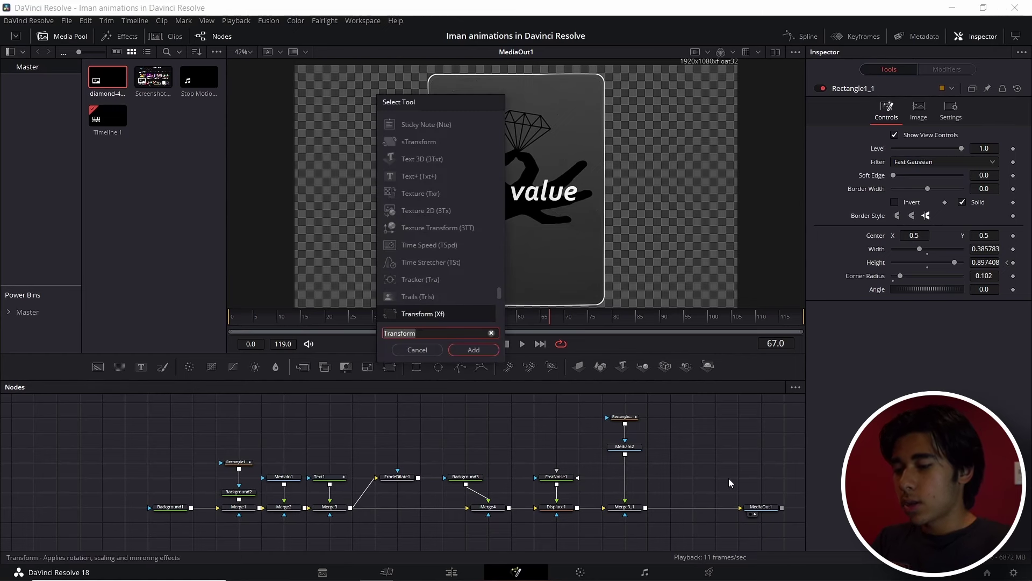
type("trans")
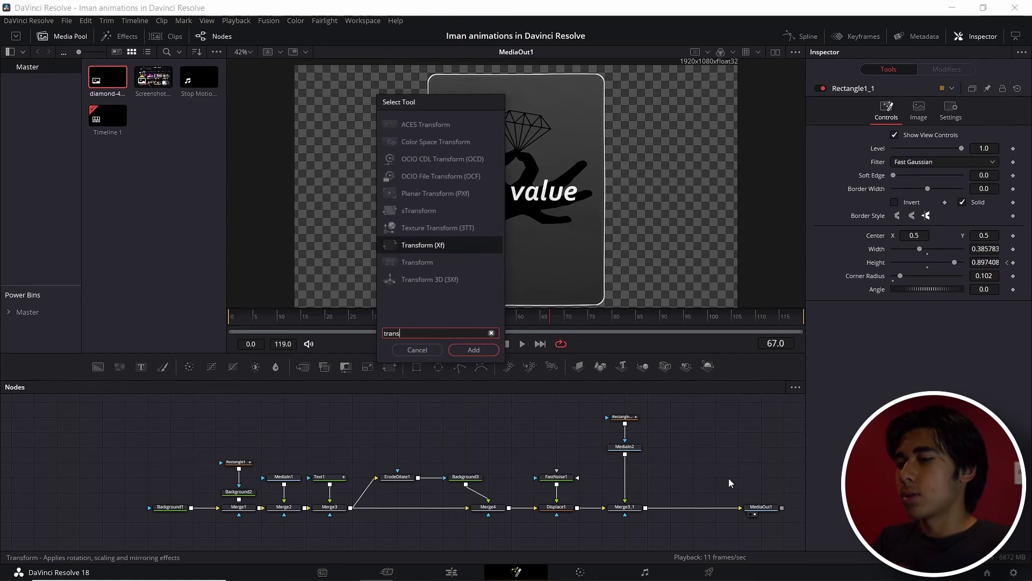
left_click(422, 263)
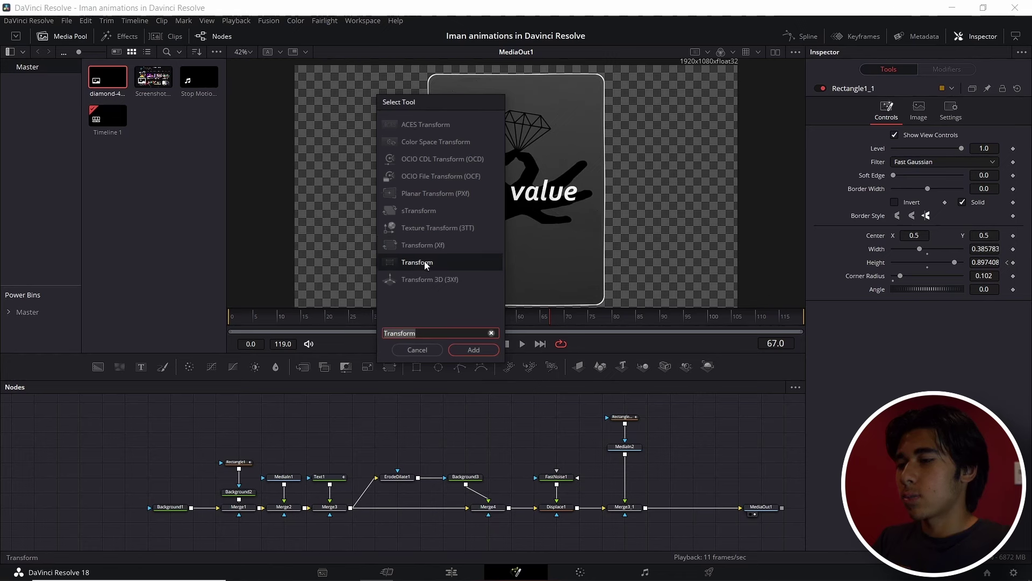
left_click(474, 350)
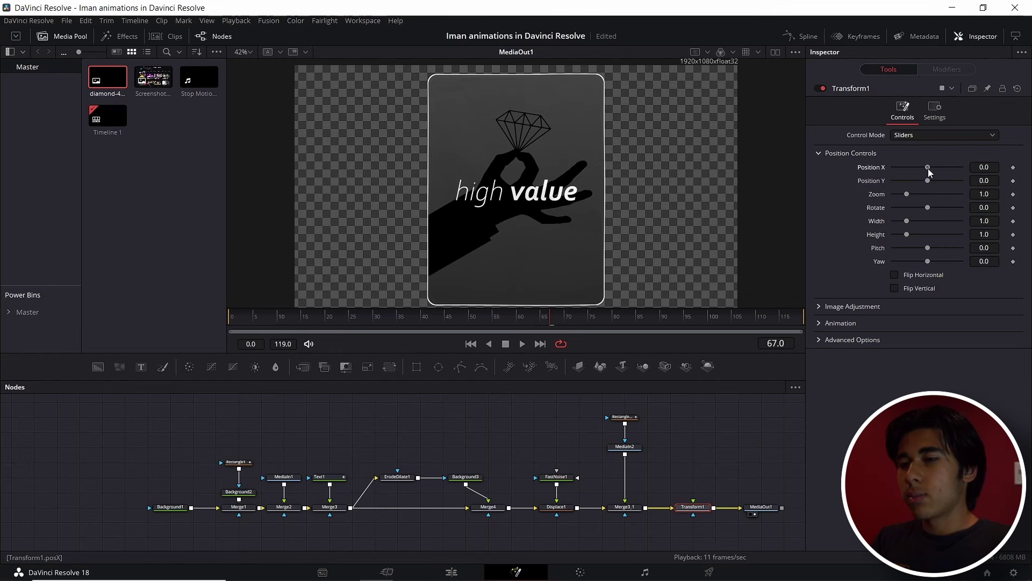
Step: Set Transform1's Position X to about -0.312, Zoom to 0.752 and Yaw to 0.29, and play the animation
left_click_drag(928, 168, 911, 169)
left_click_drag(928, 261, 933, 264)
left_click_drag(907, 194, 903, 195)
key("Home")
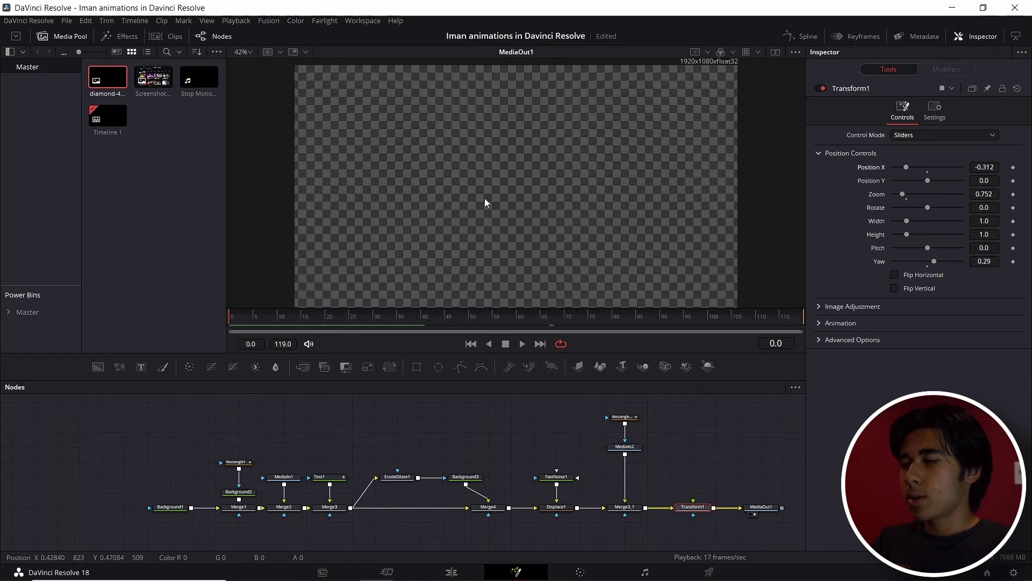
key("space")
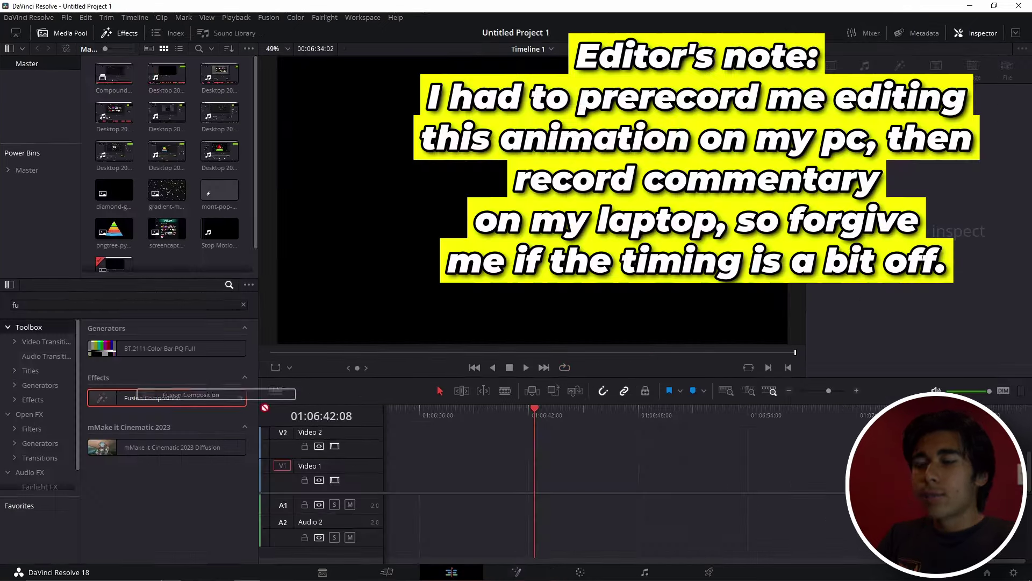
Step: Place a new Fusion Composition on the timeline, open it, and feed a Background with alpha 0 into MediaOut1
left_click_drag(166, 396, 530, 475)
left_click(508, 569)
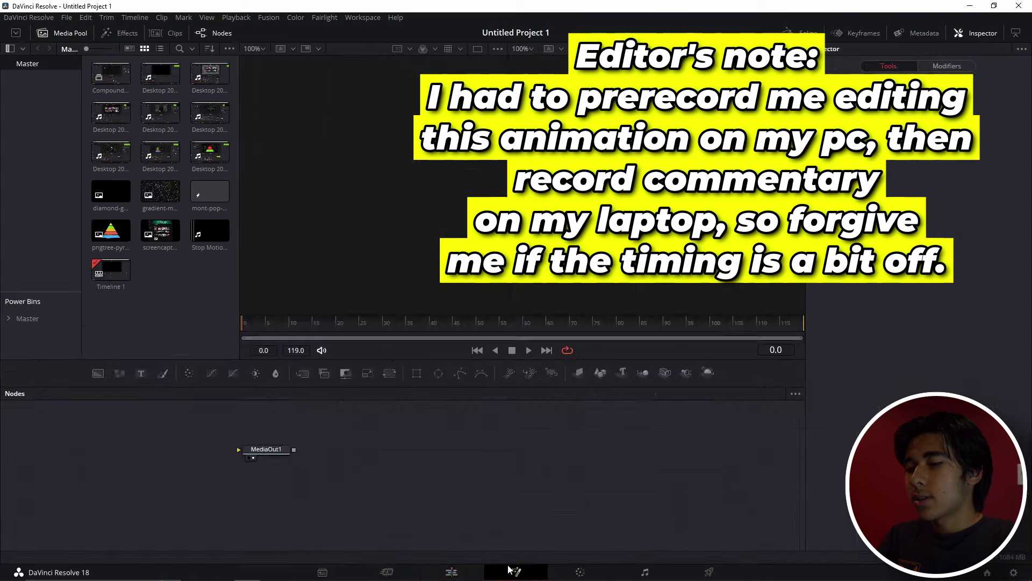
left_click_drag(281, 453, 583, 466)
left_click_drag(99, 374, 532, 476)
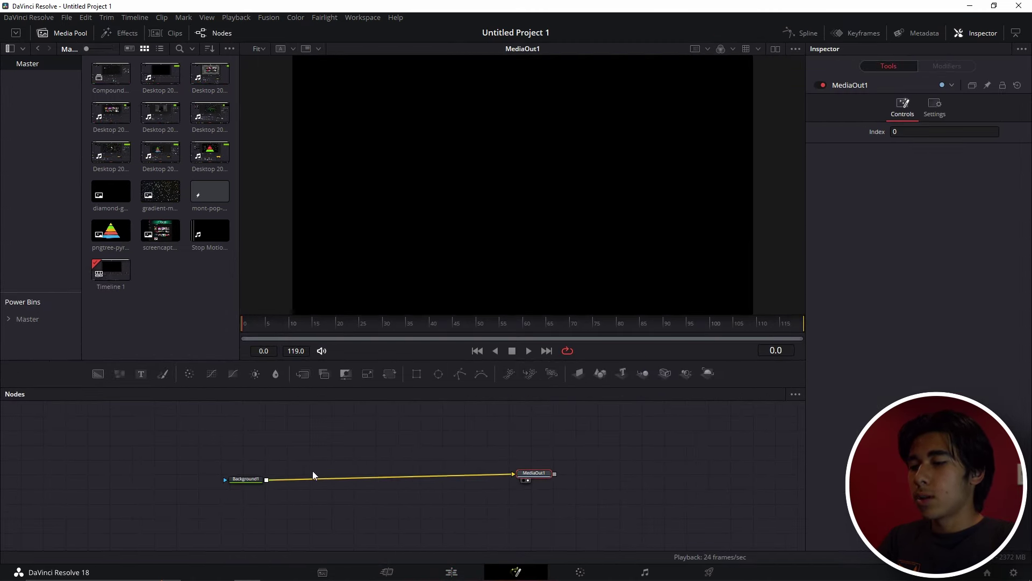
left_click_drag(961, 249, 775, 245)
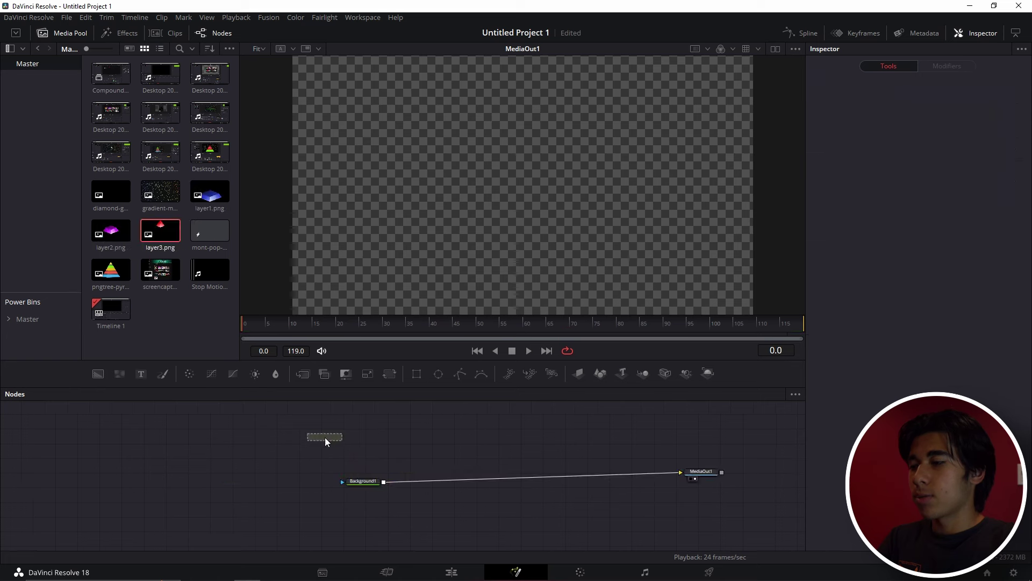
Step: Add the layer3, layer2 and layer1 PNG images as nodes and arrange them in order from layer1 to layer3
left_click_drag(111, 231, 398, 433)
left_click_drag(210, 191, 484, 444)
left_click_drag(483, 445, 483, 445)
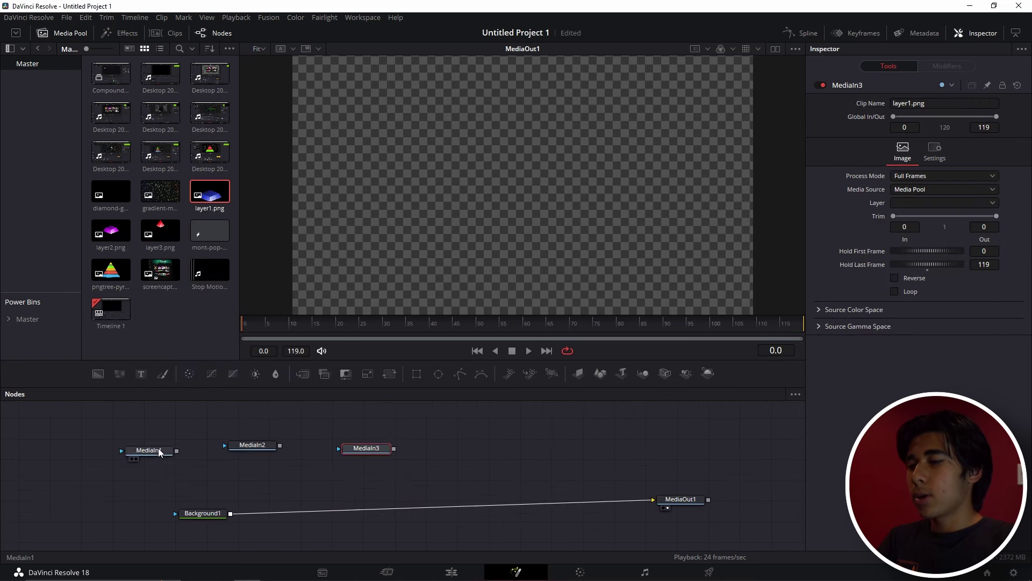
left_click_drag(160, 450, 594, 436)
left_click_drag(273, 448, 482, 446)
left_click_drag(379, 450, 352, 455)
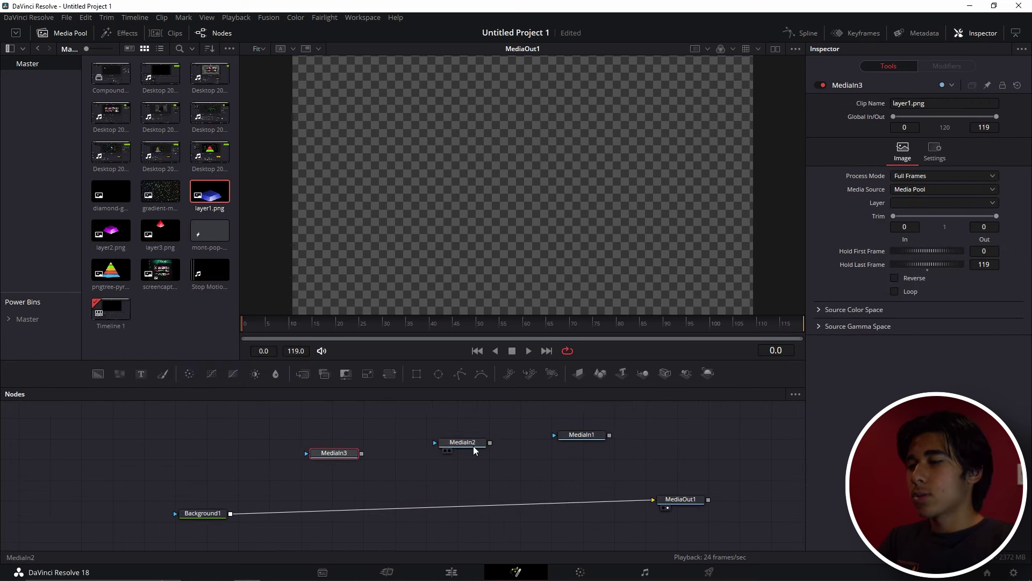
left_click_drag(475, 447, 434, 454)
left_click_drag(585, 436, 507, 451)
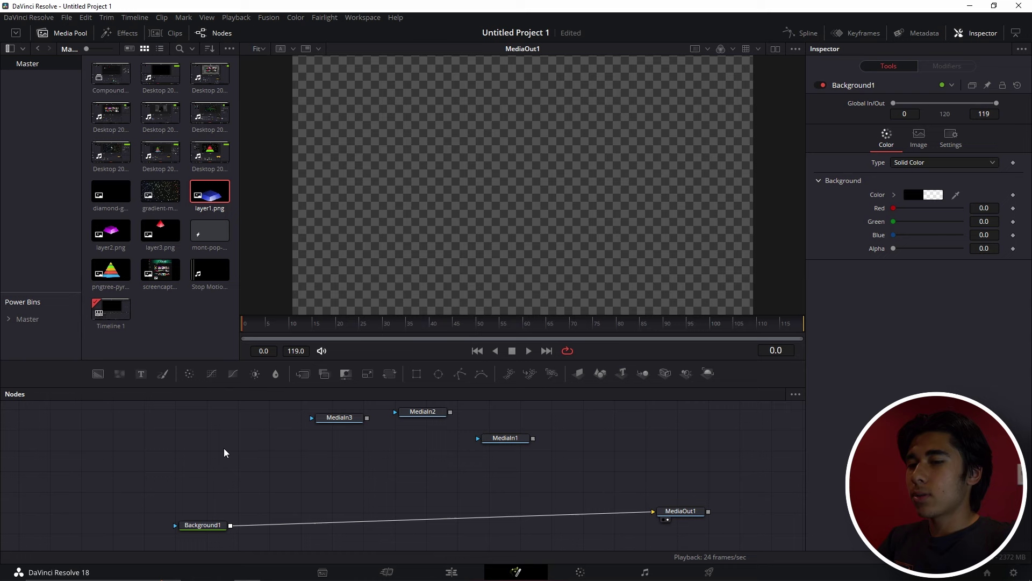
Step: Duplicate Background1, merge MediaIn3, MediaIn2 and MediaIn1 over the copy in turn, and view Merge3
key("ctrl+v")
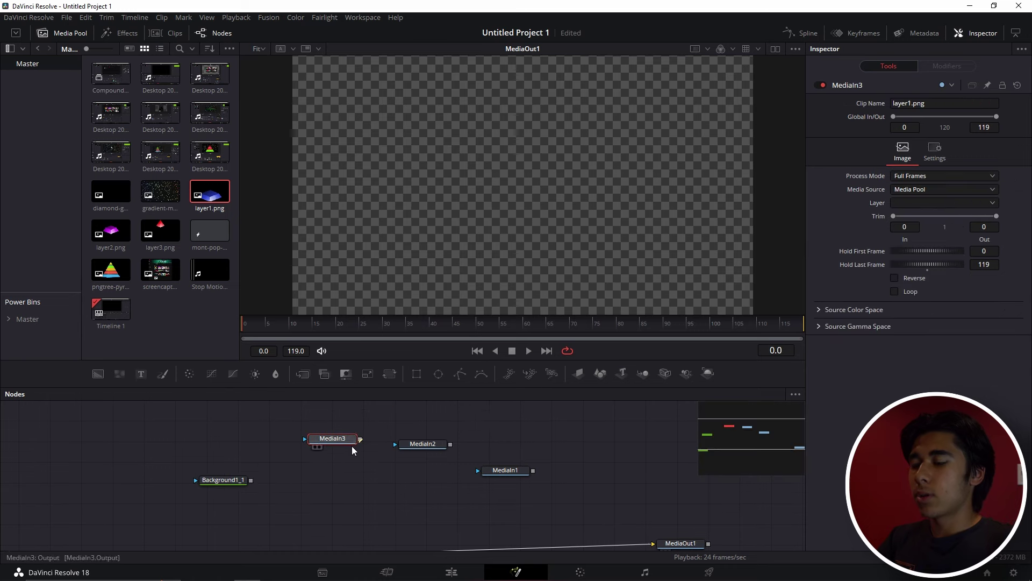
left_click_drag(361, 439, 250, 481)
left_click_drag(425, 444, 360, 481)
left_click_drag(505, 470, 503, 436)
left_click_drag(531, 437, 441, 484)
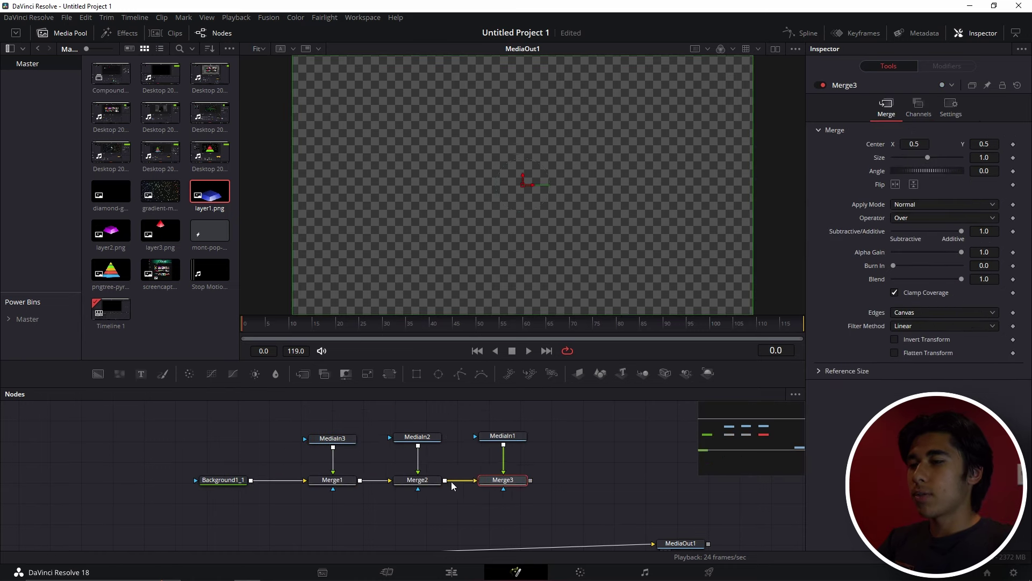
key("2")
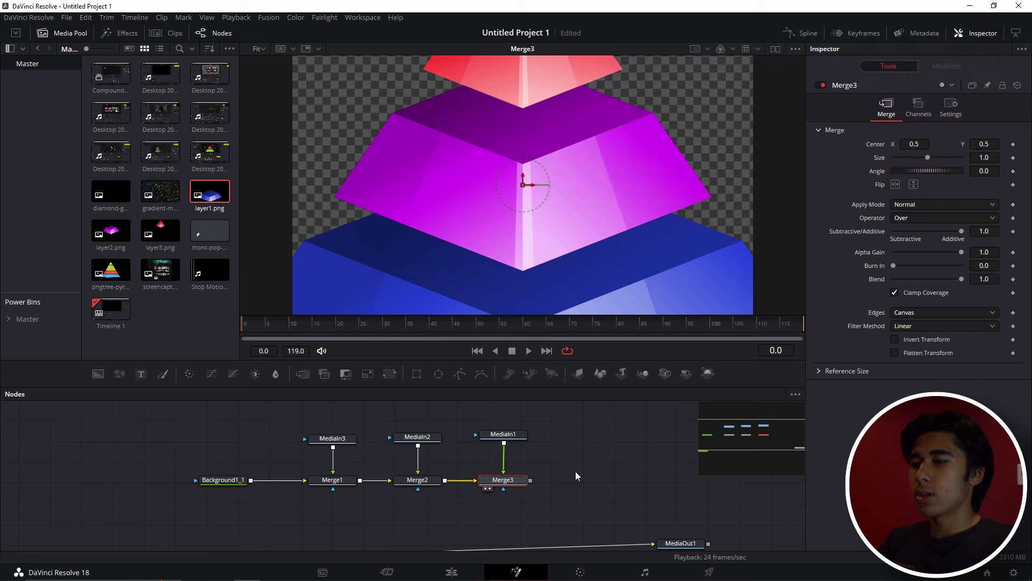
Step: Add a Transform node after Merge3 and merge a new Text node over Merge3's output
left_click(576, 475)
left_click_drag(389, 374, 611, 475)
left_click_drag(141, 375, 547, 473)
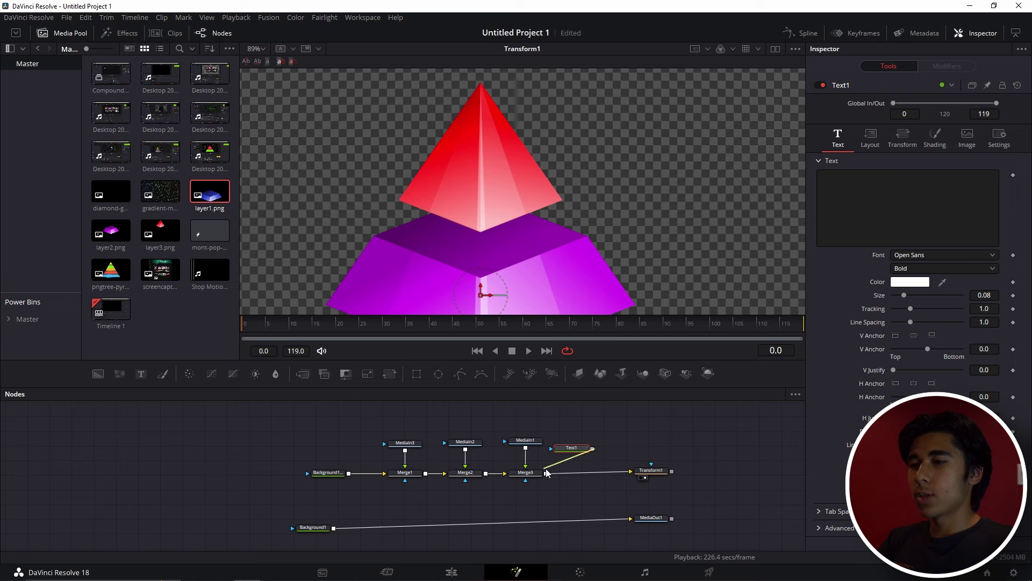
Step: Enter "1%" as Text1's content and set its font to VP Pixel, Simplified DEMO
scroll(474, 291, "down", 3)
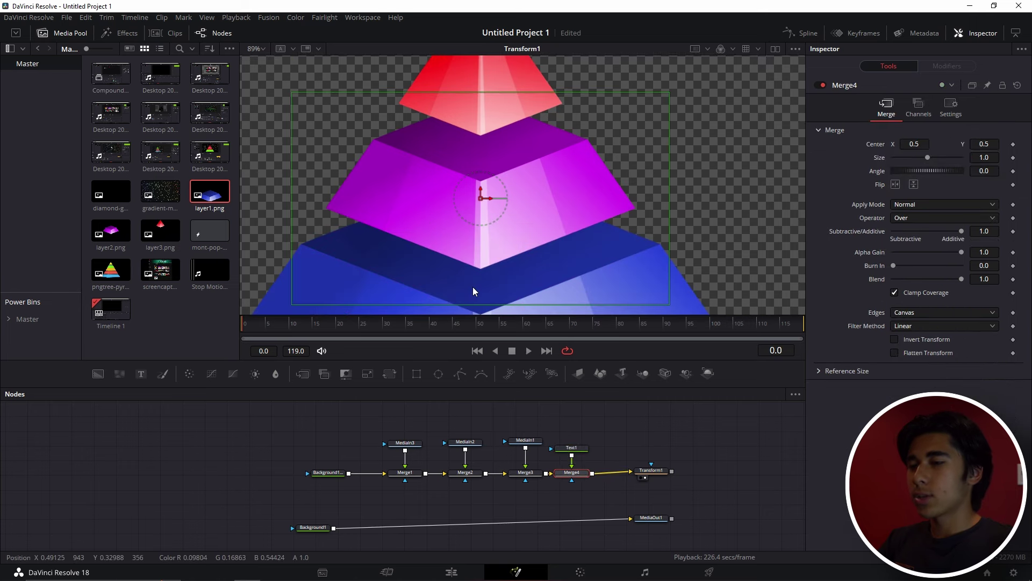
scroll(473, 291, "down", 2)
scroll(473, 288, "up", 3)
left_click(571, 448)
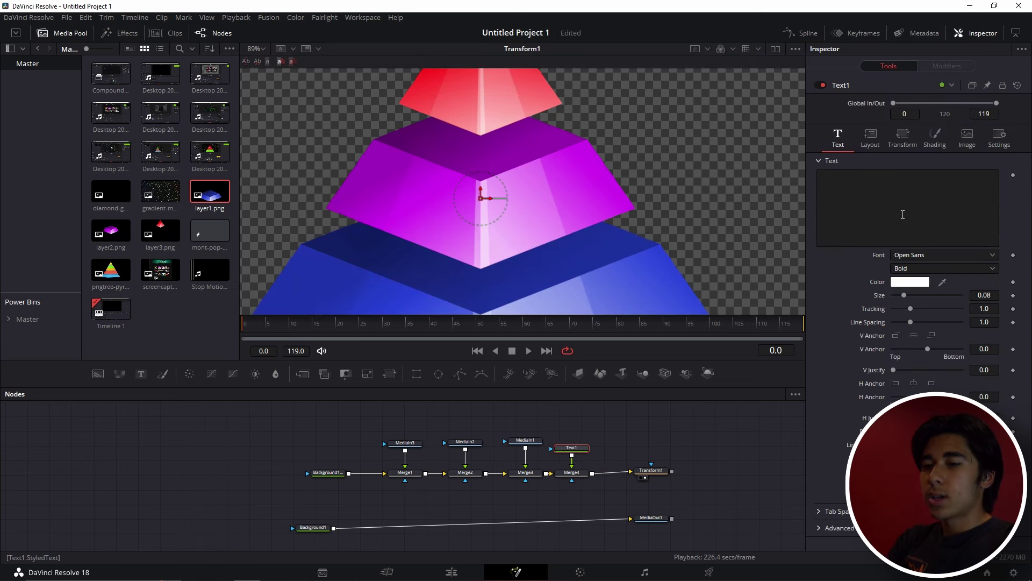
left_click(878, 188)
type("1%")
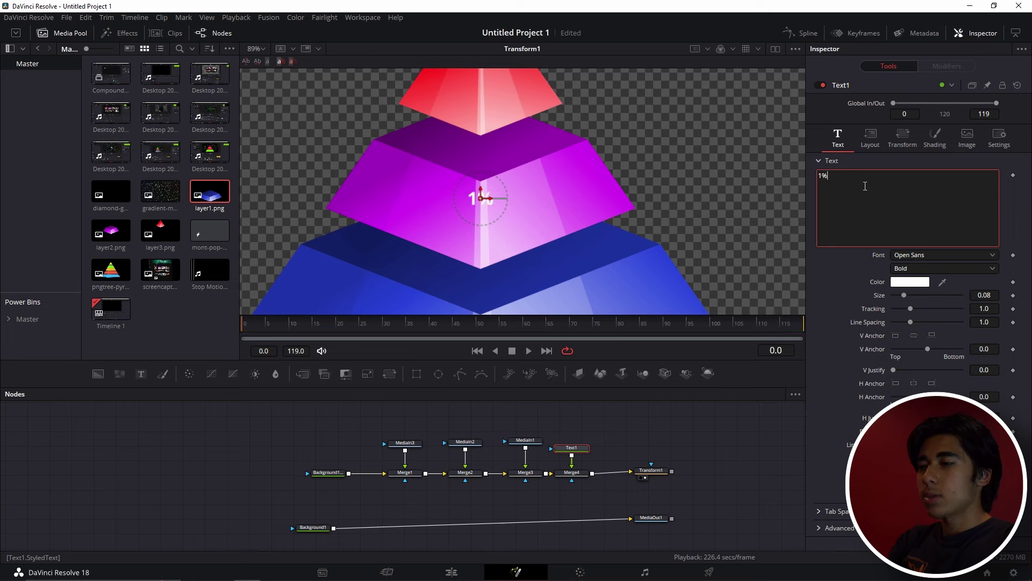
left_click(924, 255)
scroll(925, 284, "down", 10)
left_click(921, 327)
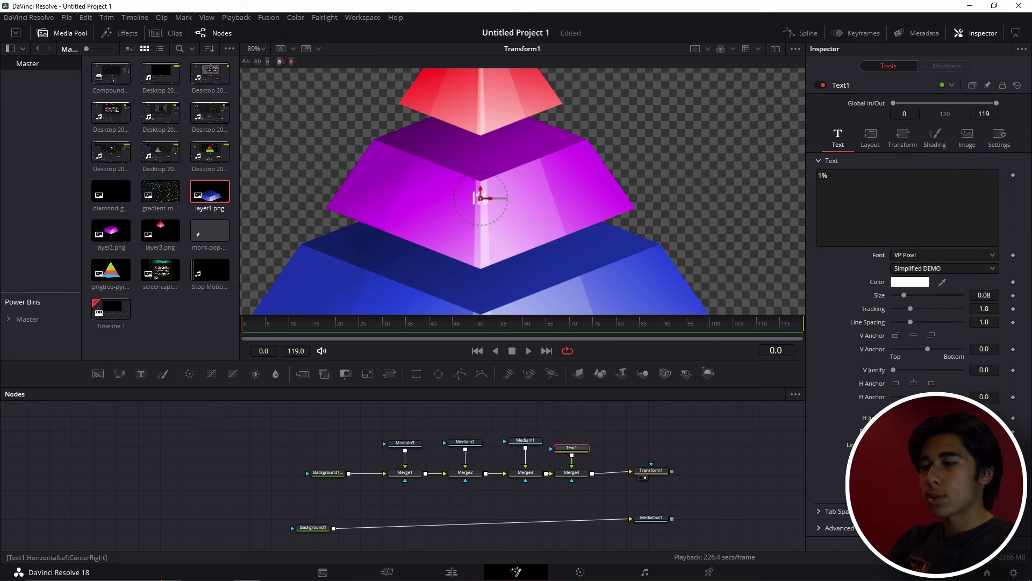
Step: Place and enlarge the 1% text on the right face of the red pyramid tip, and open its layout settings
scroll(481, 258, "up", 3)
left_click_drag(479, 303, 507, 169)
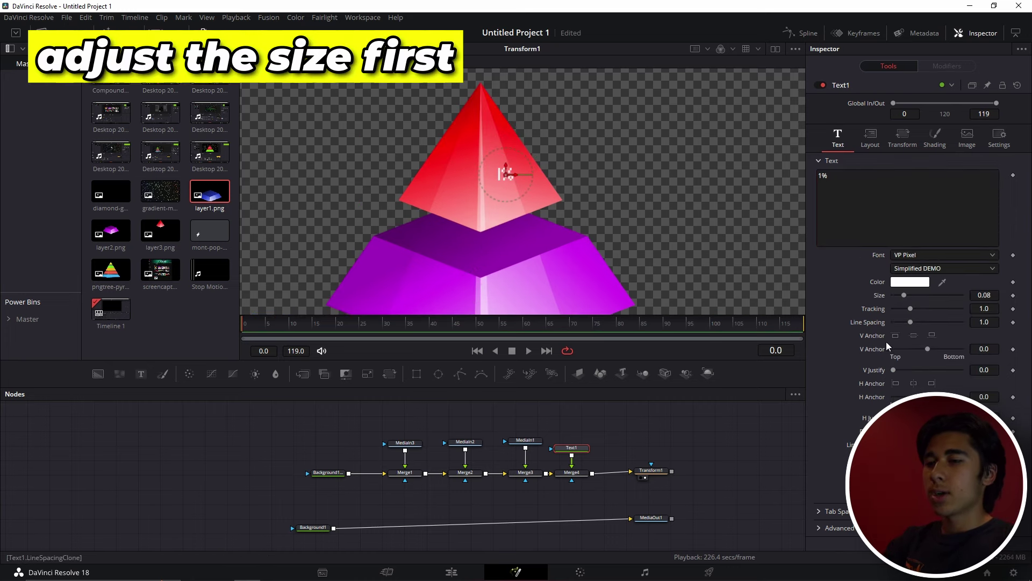
left_click_drag(904, 295, 927, 294)
left_click(870, 138)
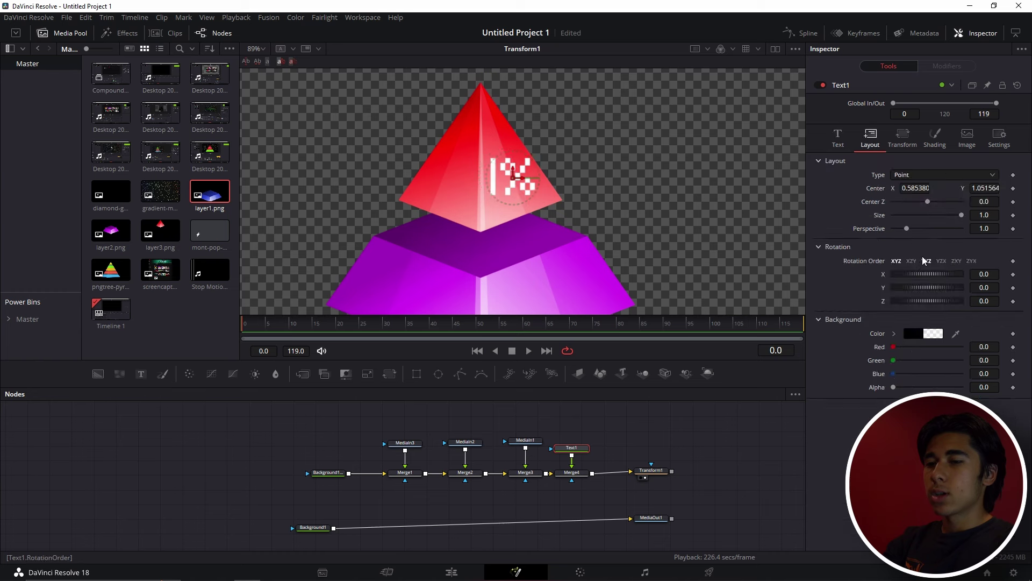
Step: Rotate the 1% text to follow the slope of the red tip's right face, reposition it, and enlarge it to about 0.295
left_click_drag(910, 274, 917, 276)
left_click_drag(914, 287, 918, 305)
left_click(838, 138)
left_click_drag(927, 295, 913, 278)
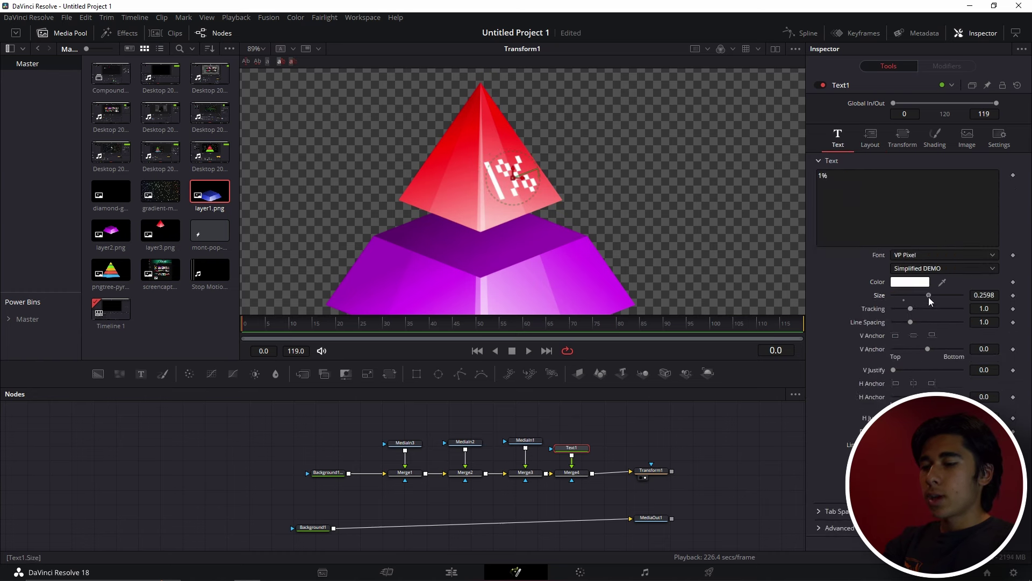
left_click(871, 138)
left_click_drag(513, 177, 516, 182)
left_click(838, 138)
left_click_drag(929, 296, 933, 295)
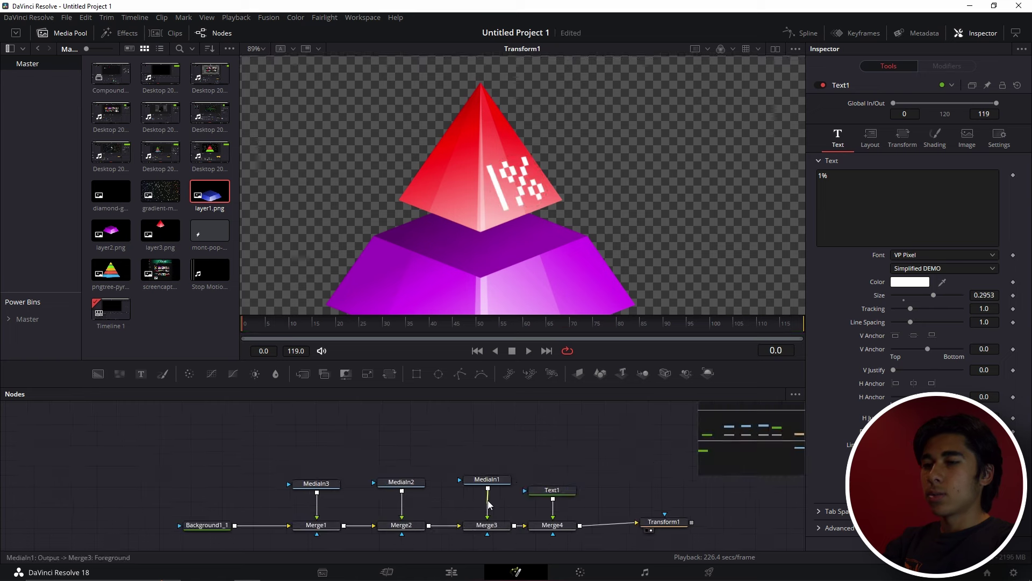
Step: Disconnect MediaIn1 and Text1 from their merges, and remove Merge3 and Merge4 from the node chain
left_click(487, 506)
left_click(553, 509)
mouse_move(552, 492)
left_mouse_down()
mouse_move(567, 481)
mouse_move(547, 475)
left_mouse_up()
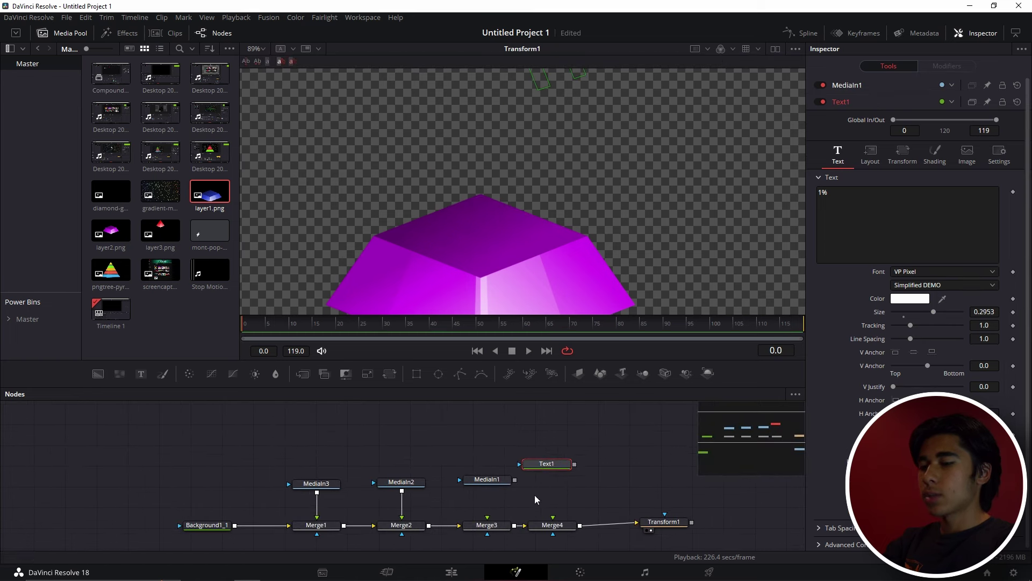
left_click(496, 527)
left_click(554, 526, "ctrl")
left_click_drag(555, 526, 559, 508)
Step: Combine MediaIn1 and Text1 with a merge inside one group, and merge that group over Merge2's output
left_click_drag(515, 480, 492, 505)
left_click_drag(462, 454, 581, 516)
key("ctrl+g")
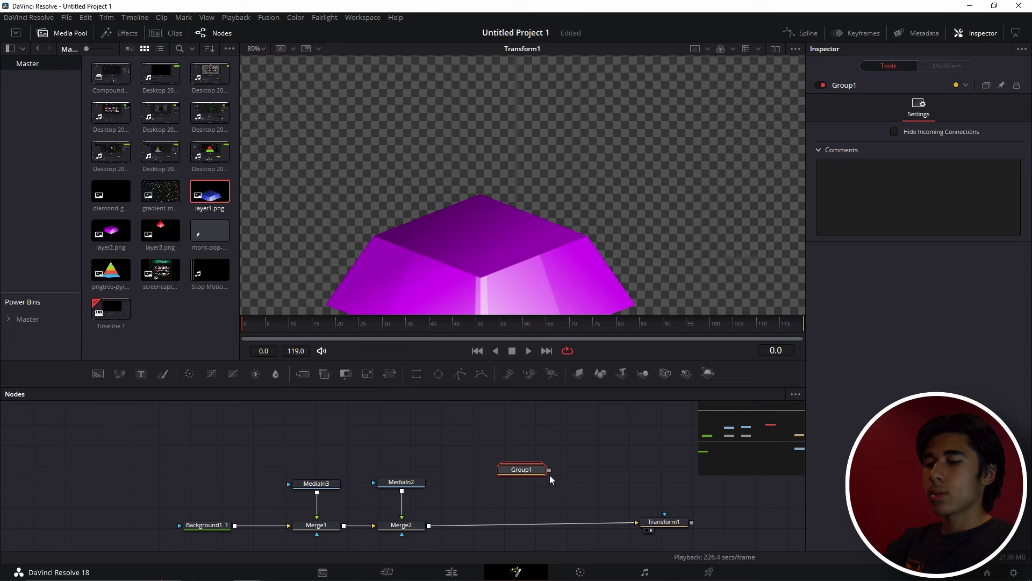
left_click_drag(549, 469, 429, 525)
Step: Add the gradient contour-line image from the media pool, merge it over Background1, and view MediaOut1
left_click_drag(153, 197, 357, 505)
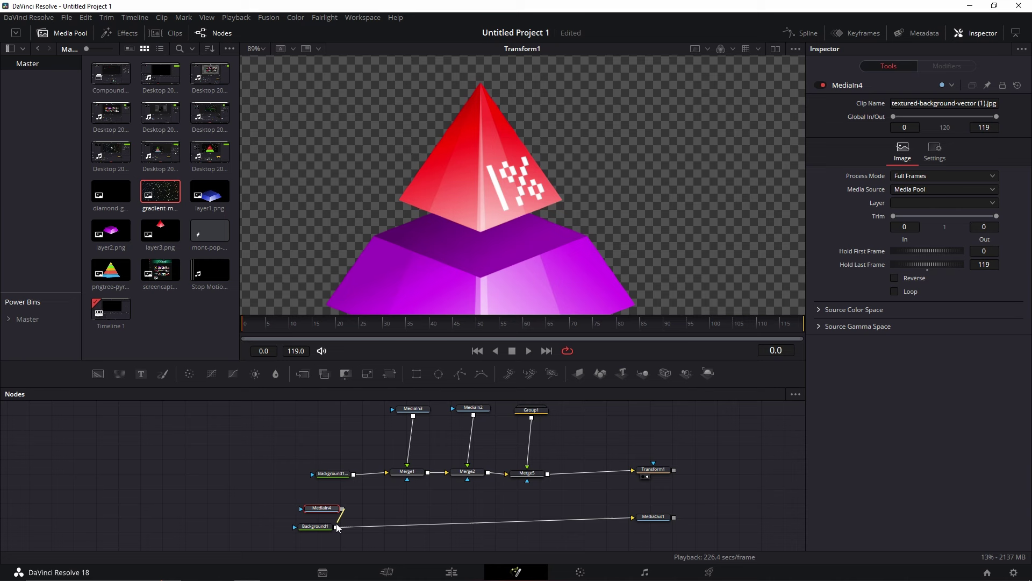
left_click(651, 519)
key("2")
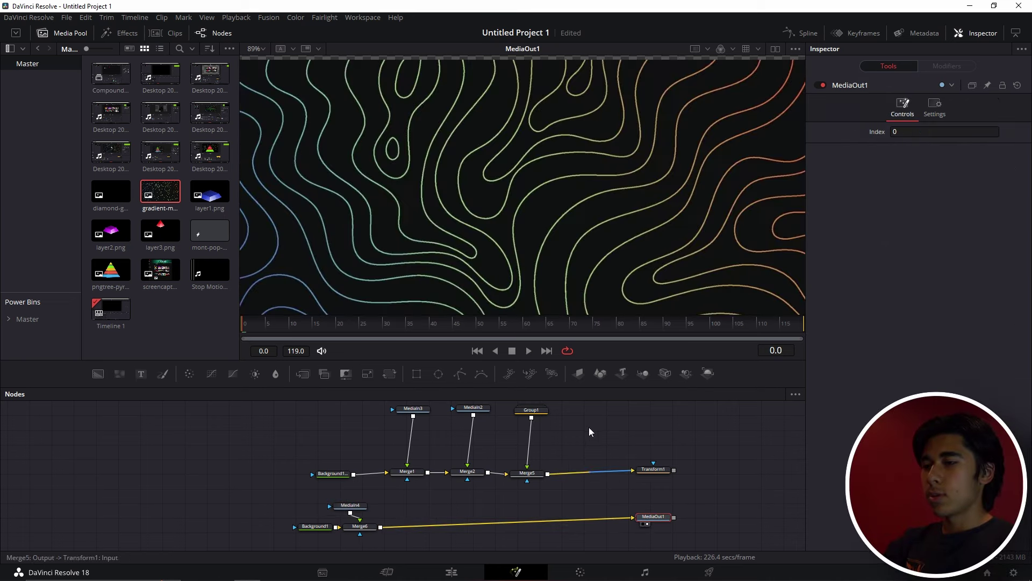
scroll(485, 189, "down", 5)
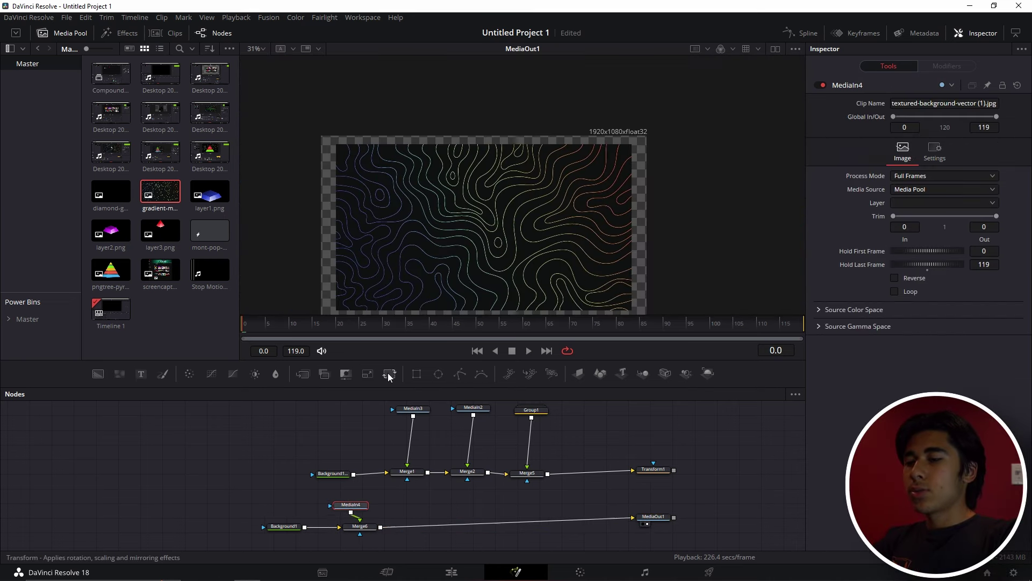
Step: Insert a Transform node between MediaIn4 and Merge6, and scale the line texture to about 1.10 so it fills the frame
left_click_drag(389, 374, 372, 496)
left_click_drag(397, 511, 350, 512)
left_click_drag(631, 145, 646, 136)
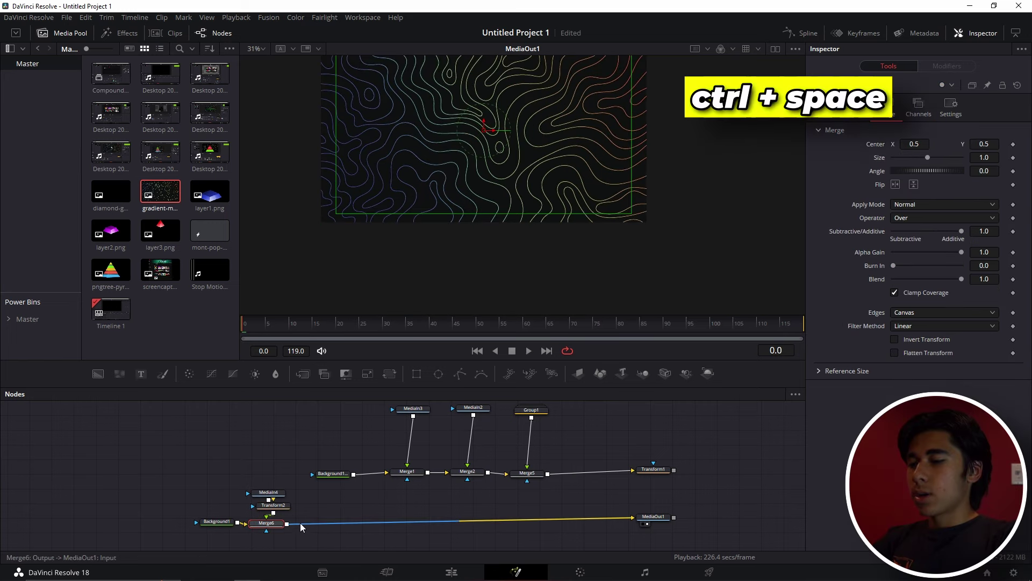
Step: Add a Color Curves node after Merge6 and pull the middle of its curve down to darken the background texture
key("ctrl+space")
type("cc")
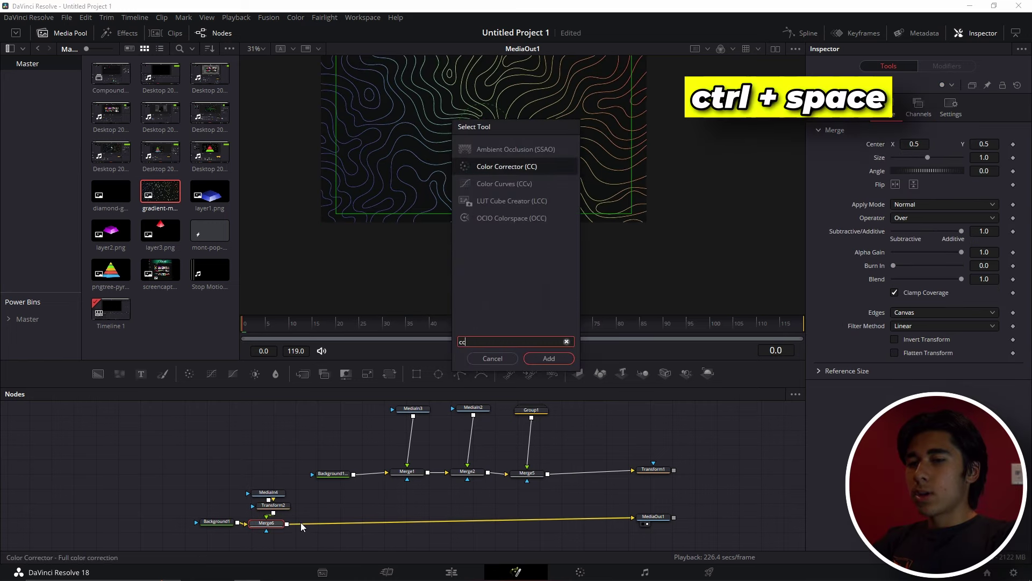
left_click(525, 182)
left_click(549, 358)
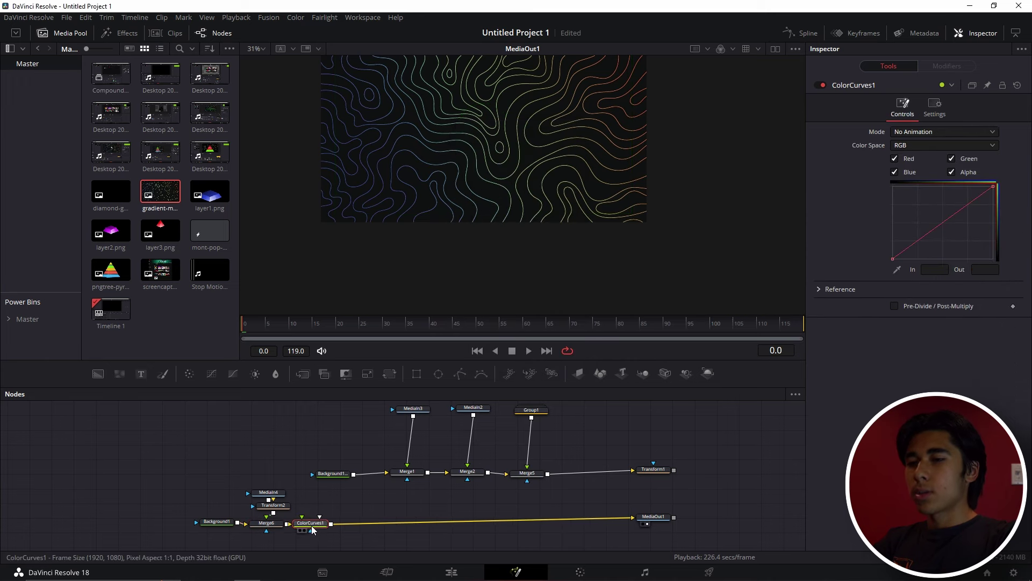
left_click_drag(941, 224, 951, 235)
Step: While viewing Transform1, keyframe Transform3's center at frame 17 and move the blue layer above the frame, to about Y 1.64, at frame 0
left_click(655, 502)
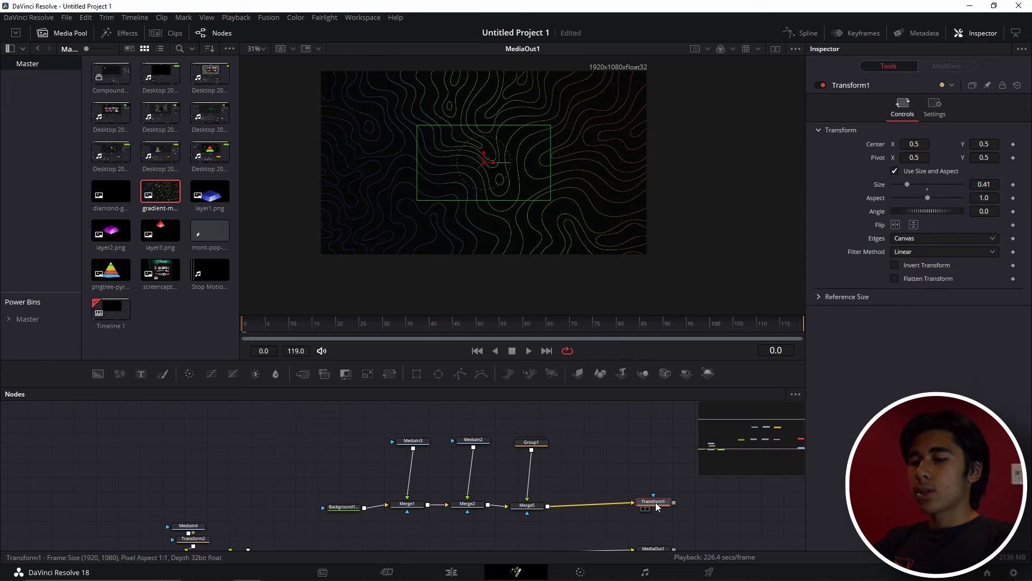
key("2")
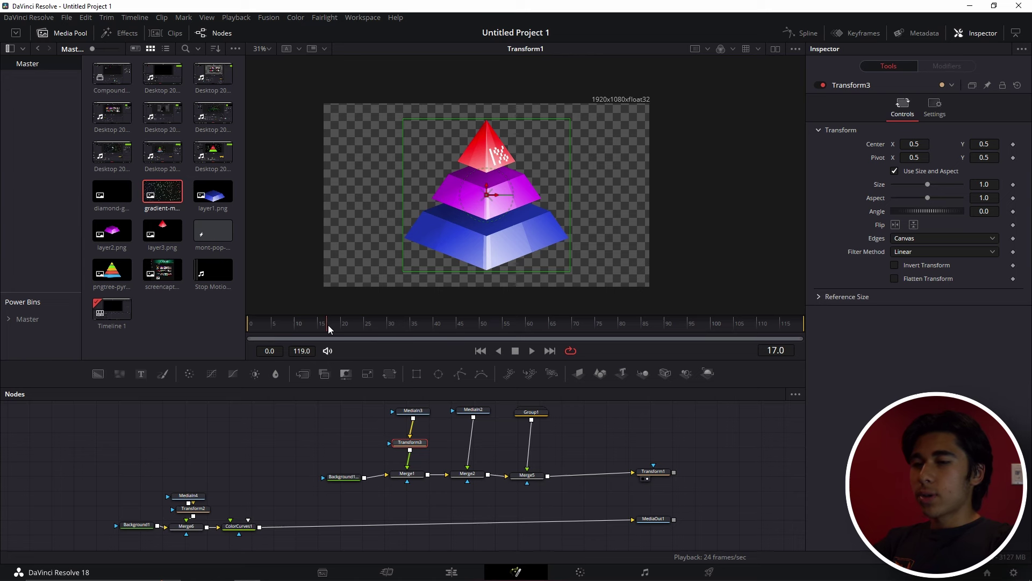
left_click(1013, 145)
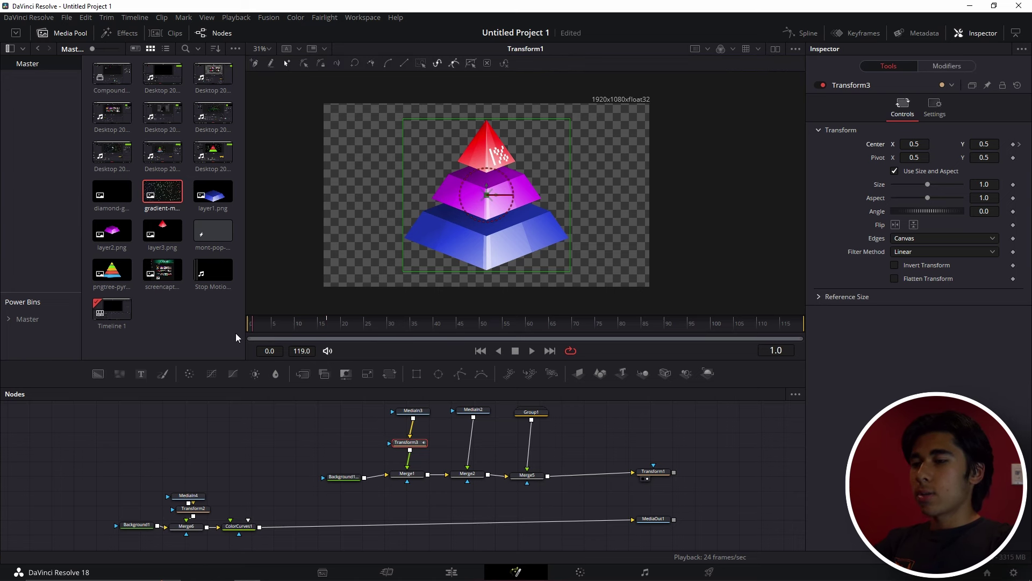
left_click_drag(488, 192, 486, 21)
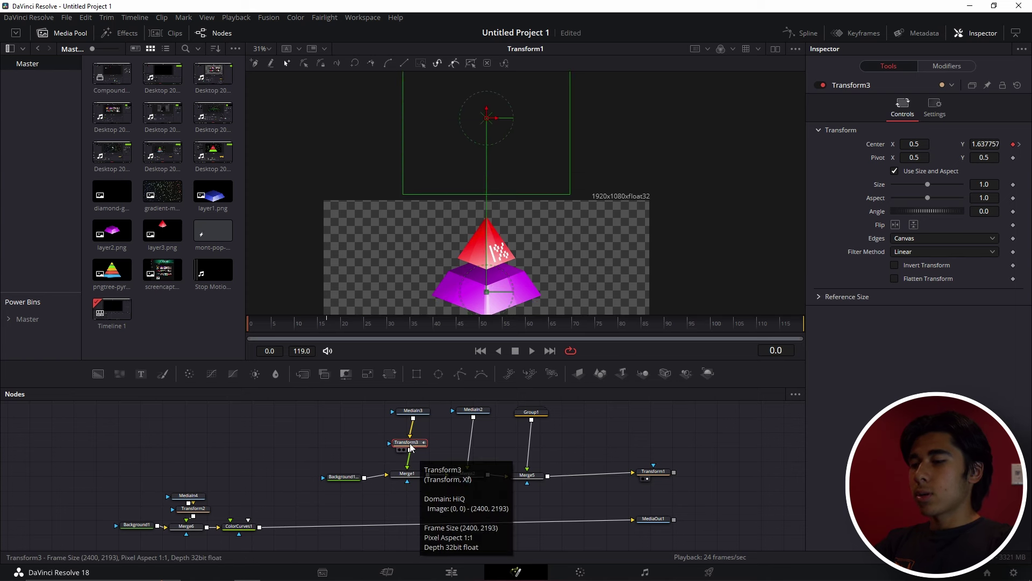
Step: Paste copies of Transform3 after MediaIn2 and Group1, line them up in the node graph, and preview the drop-in animation
left_click(473, 411)
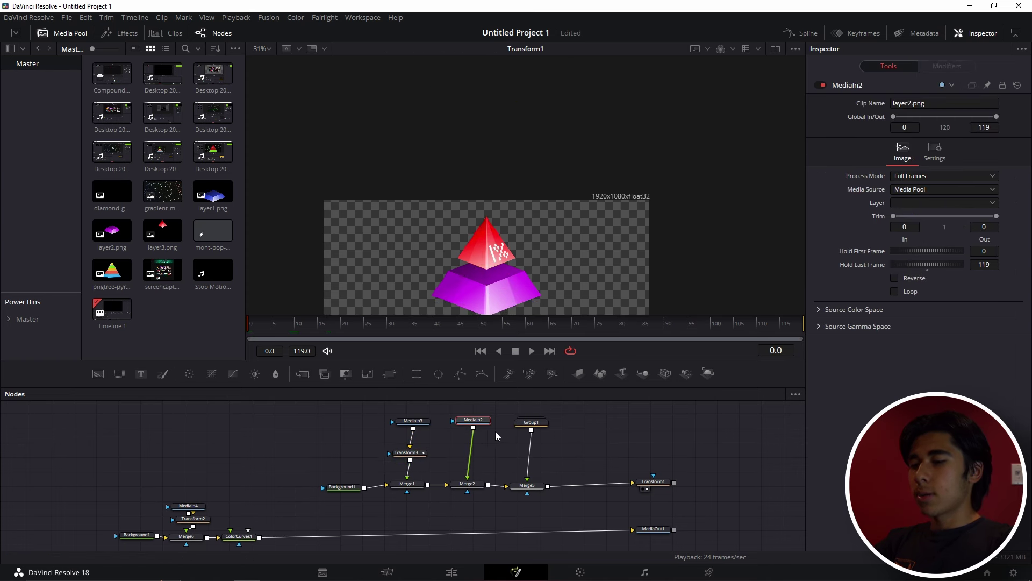
key("ctrl+v")
left_click(531, 424)
key("ctrl+v")
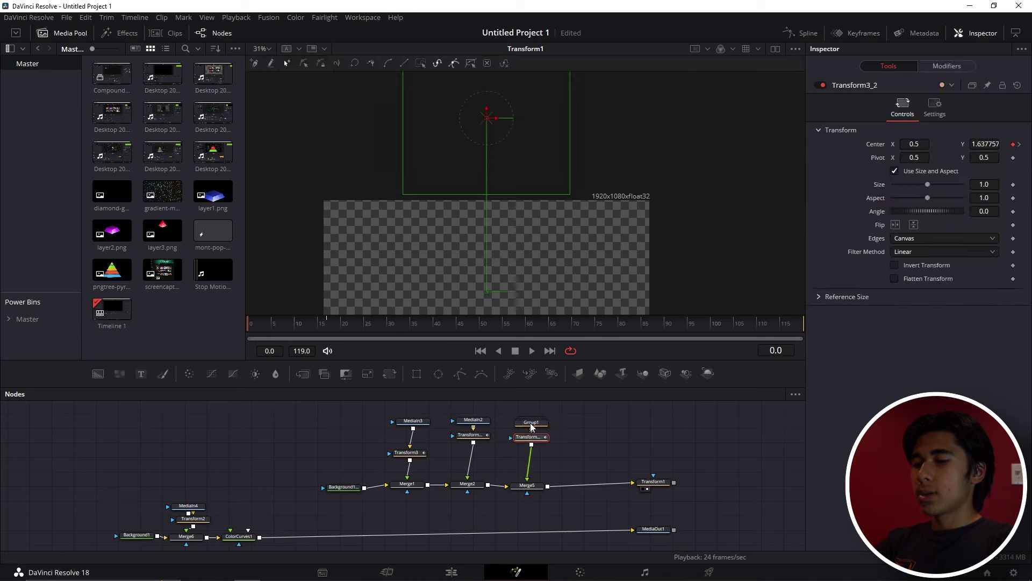
left_click_drag(531, 437, 531, 453)
left_click_drag(474, 435, 475, 451)
key("space")
scroll(494, 264, "down", 2)
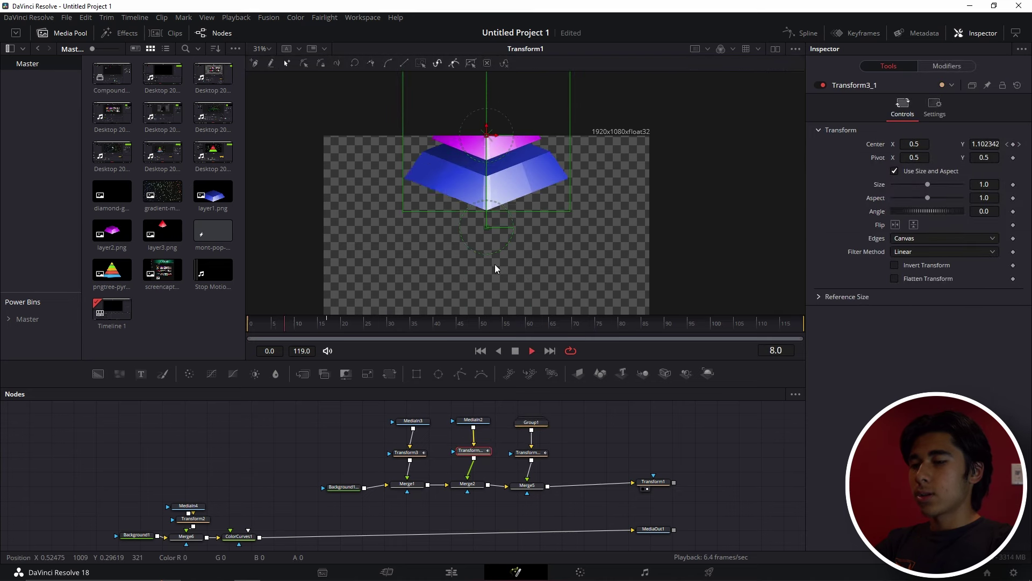
key("space")
Step: Show the three layer Transforms in the keyframes editor, with their center paths expanded and fitted to the view
left_click_drag(577, 449, 520, 456)
left_click_drag(519, 456, 322, 463)
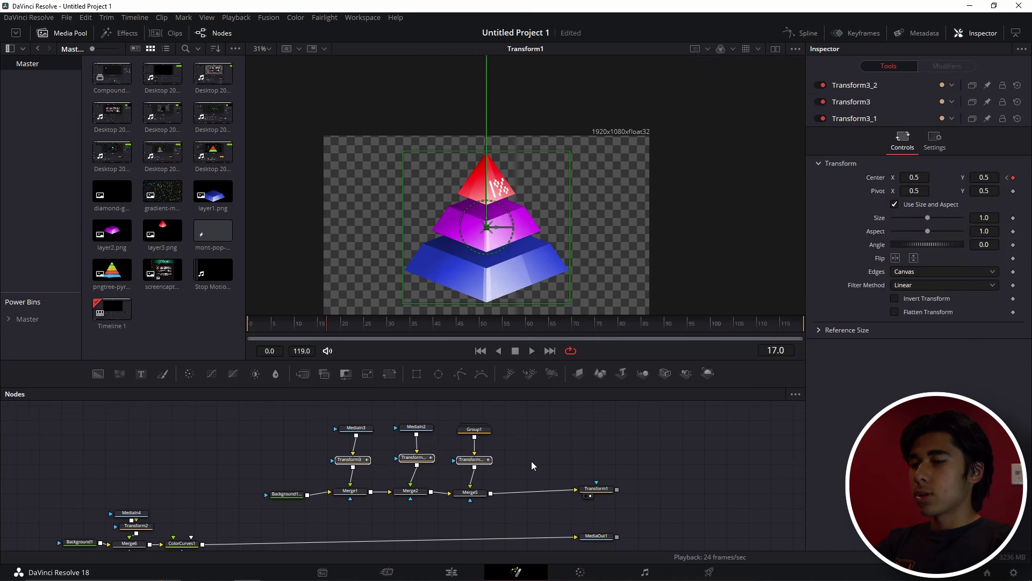
left_click(857, 33)
left_click(338, 422)
left_click(339, 448)
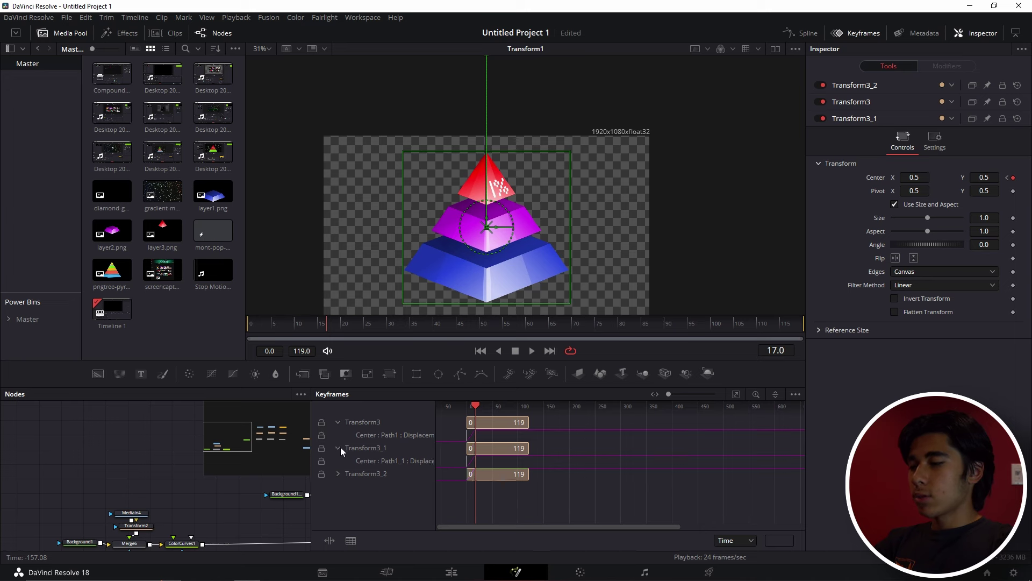
left_click(339, 473)
left_click(738, 396)
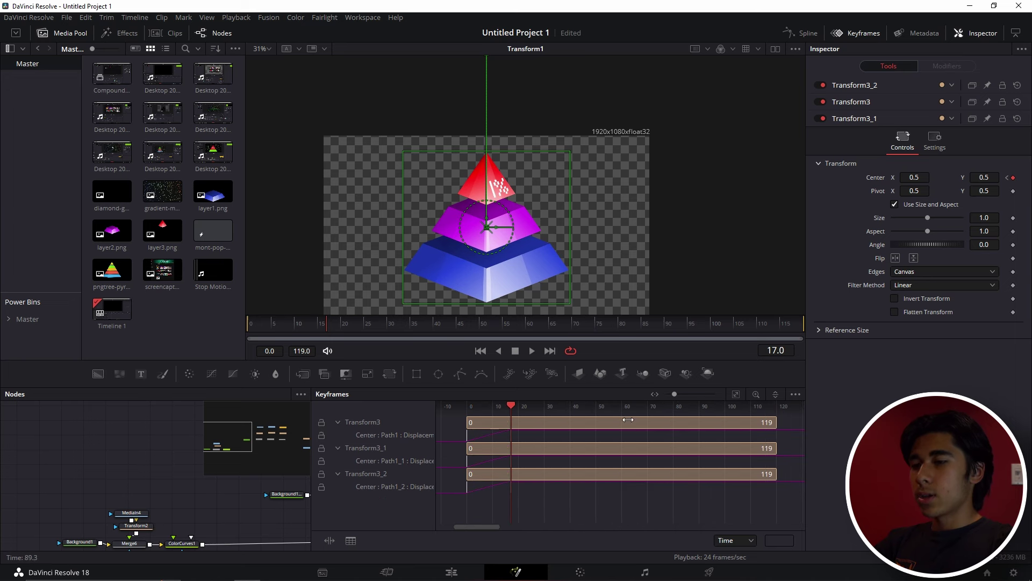
Step: Stagger the layers by shifting Transform3_1's center keyframes a few frames later than Transform3's, and Transform3_2's later still
left_click_drag(674, 394, 681, 395)
left_click_drag(478, 527, 463, 528)
left_click_drag(625, 405, 681, 406)
left_click_drag(641, 458, 587, 491)
left_click(626, 488)
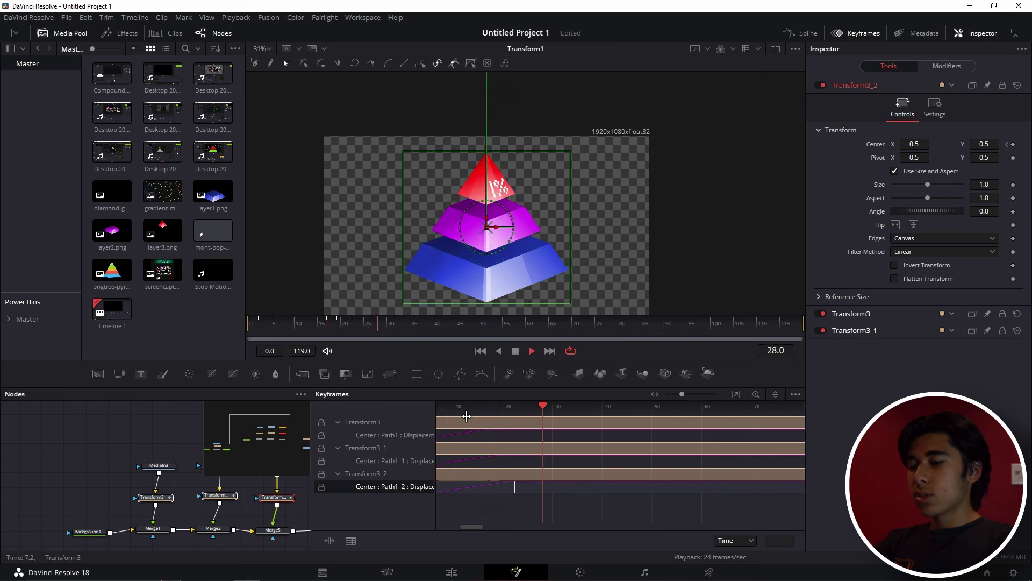
Step: Show only the three selected layer Transforms in the spline editor, and enable their center displacement curves
left_click(795, 32)
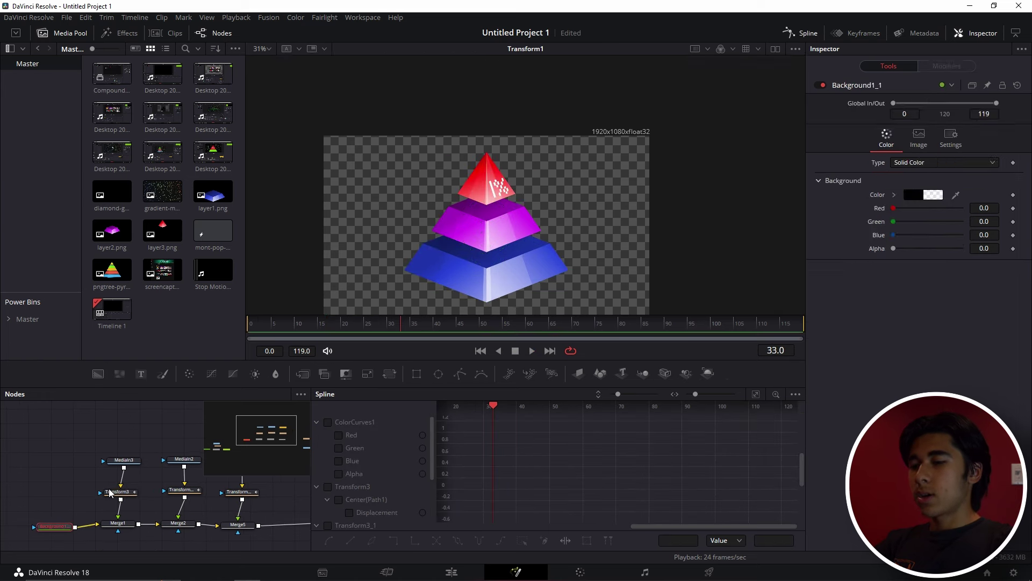
left_click(113, 492)
left_click(195, 489, "ctrl")
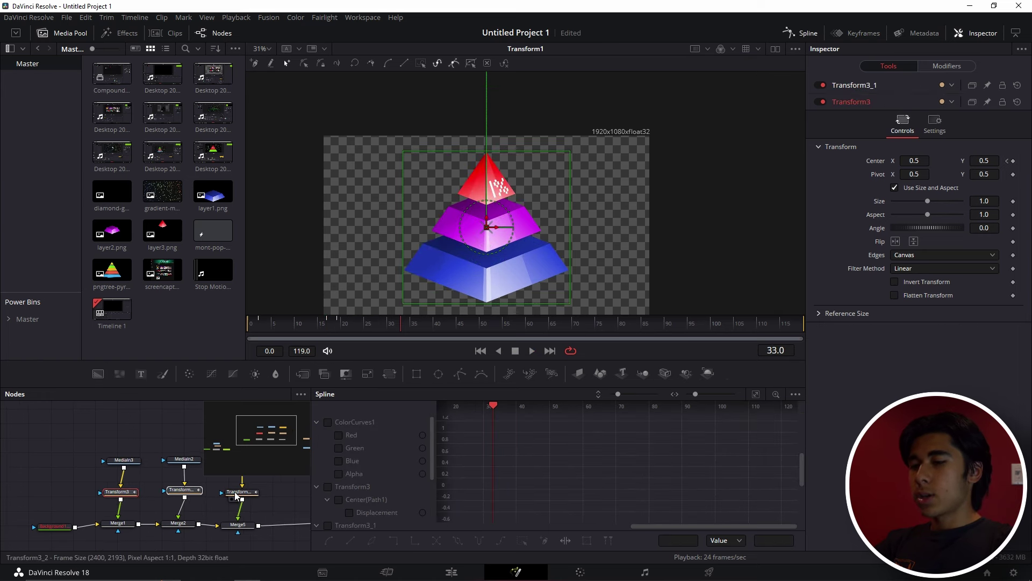
left_click(235, 491, "ctrl")
left_click(796, 394)
left_click(769, 410)
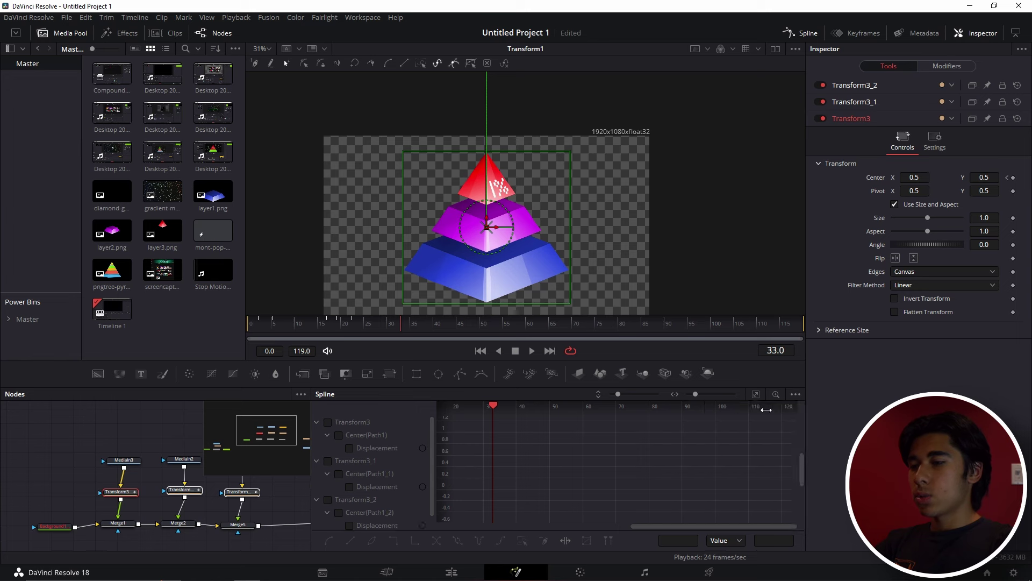
left_click(328, 421)
left_click(328, 461)
left_click(328, 500)
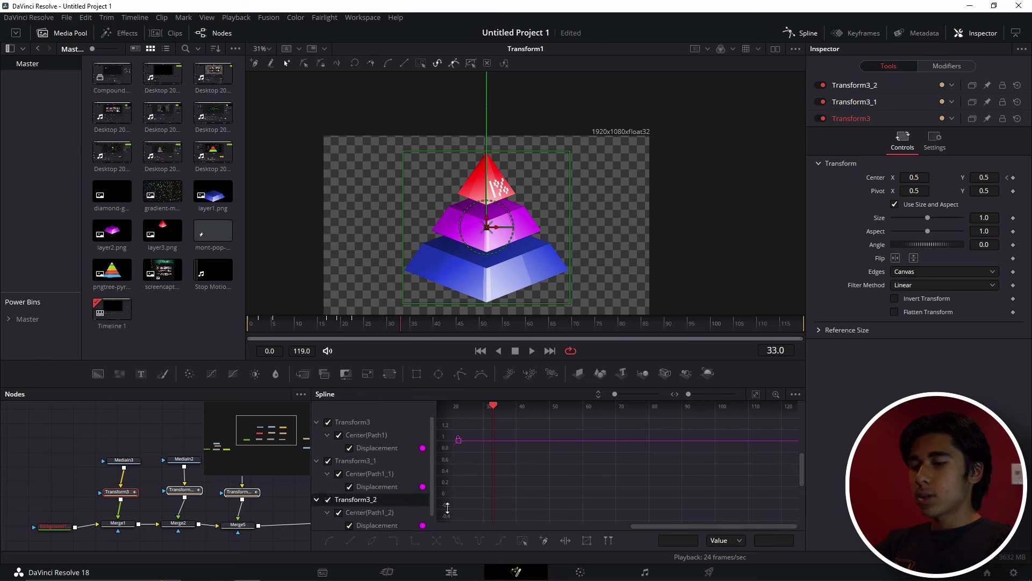
Step: Select all displacement keyframes of the three layer paths and apply Ease In/Out to them
left_click_drag(583, 474, 771, 468)
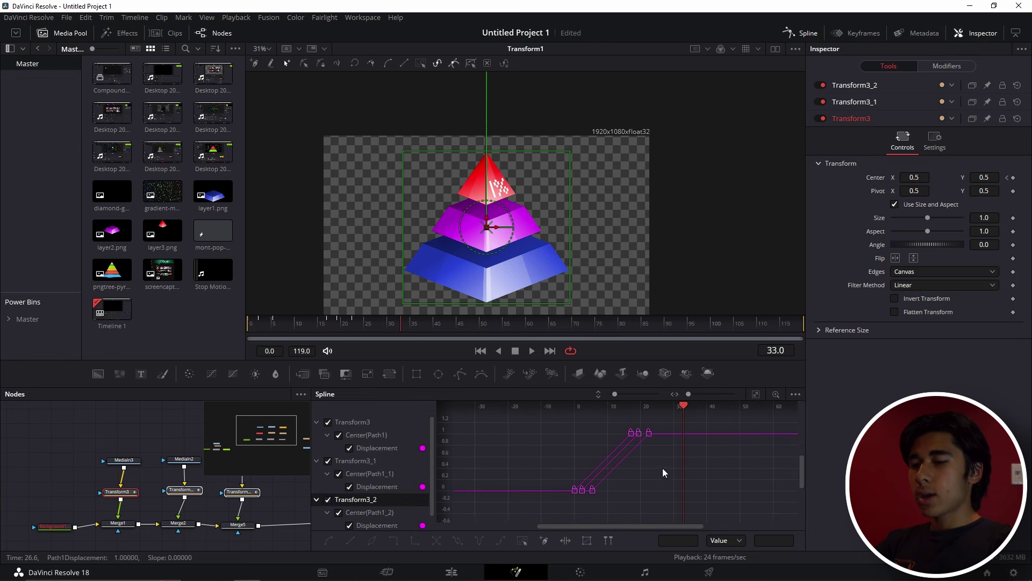
scroll(663, 469, "up", 2)
scroll(663, 468, "down", 2)
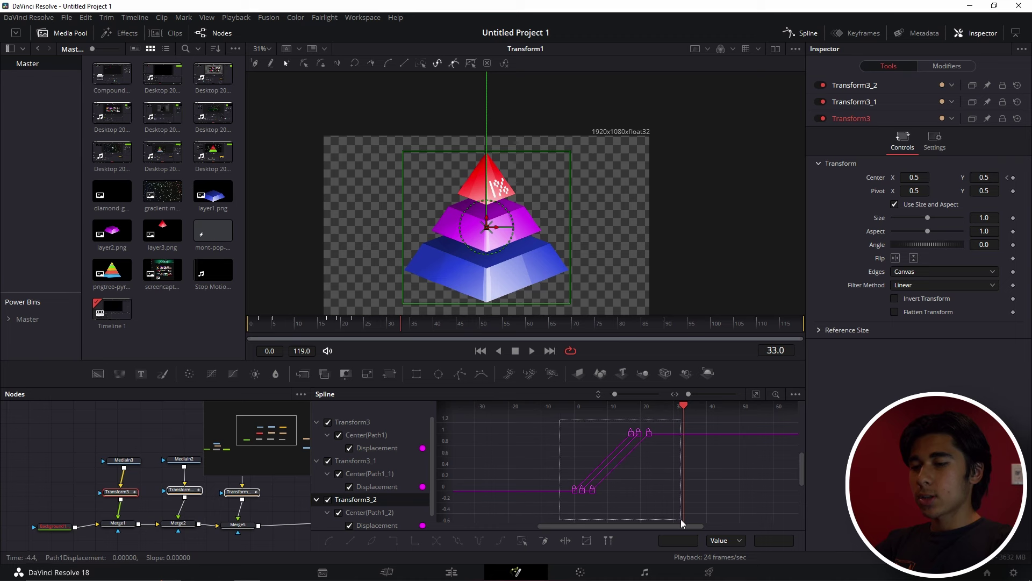
left_click_drag(681, 518, 677, 509)
key("t")
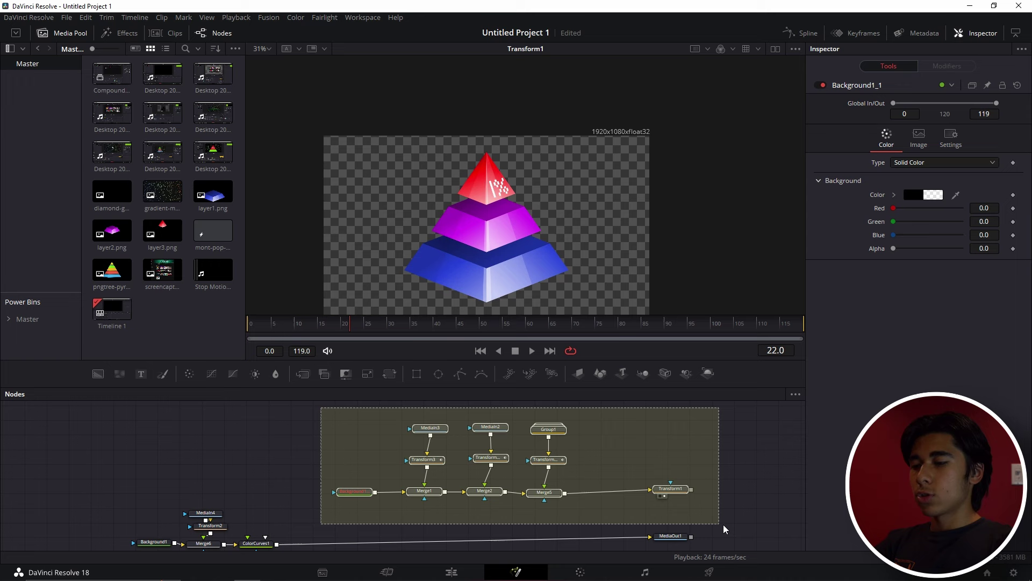
Step: Group all the pyramid nodes from Background1_1 to Transform1, merge the group over ColorCurves1, and view MediaOut1
left_click_drag(724, 526, 692, 508)
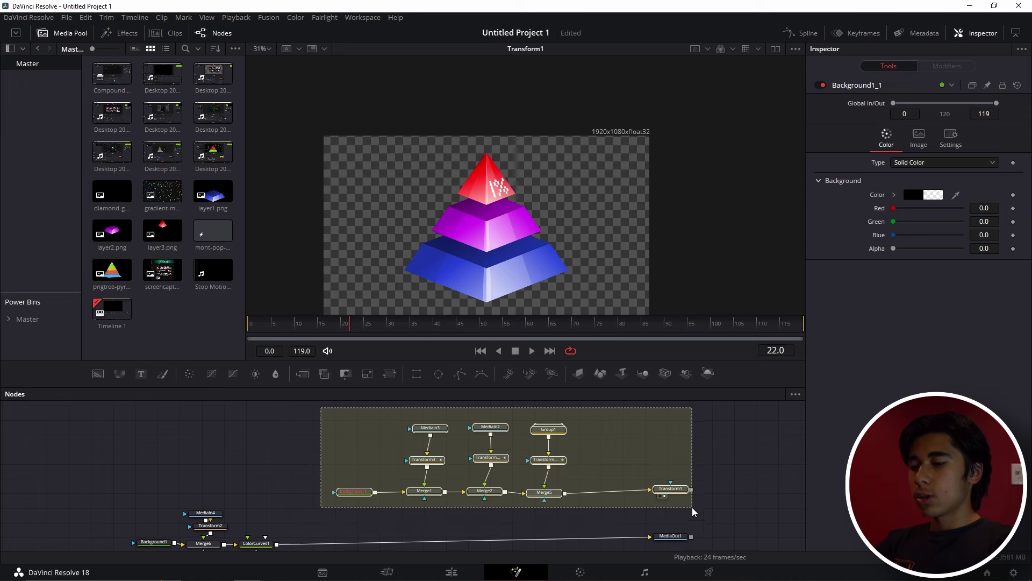
key("ctrl+g")
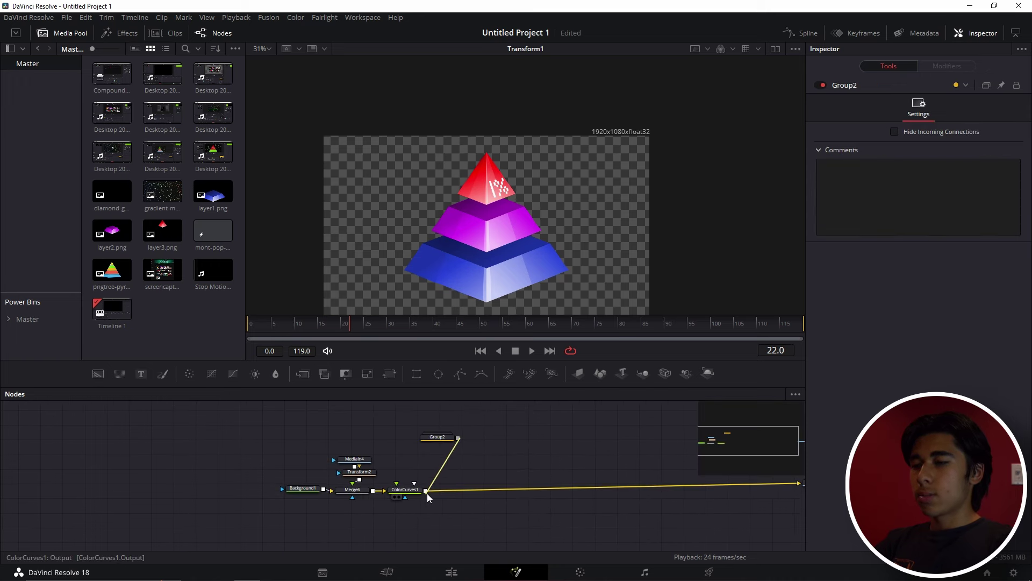
left_click(427, 492)
left_click(680, 504)
key("2")
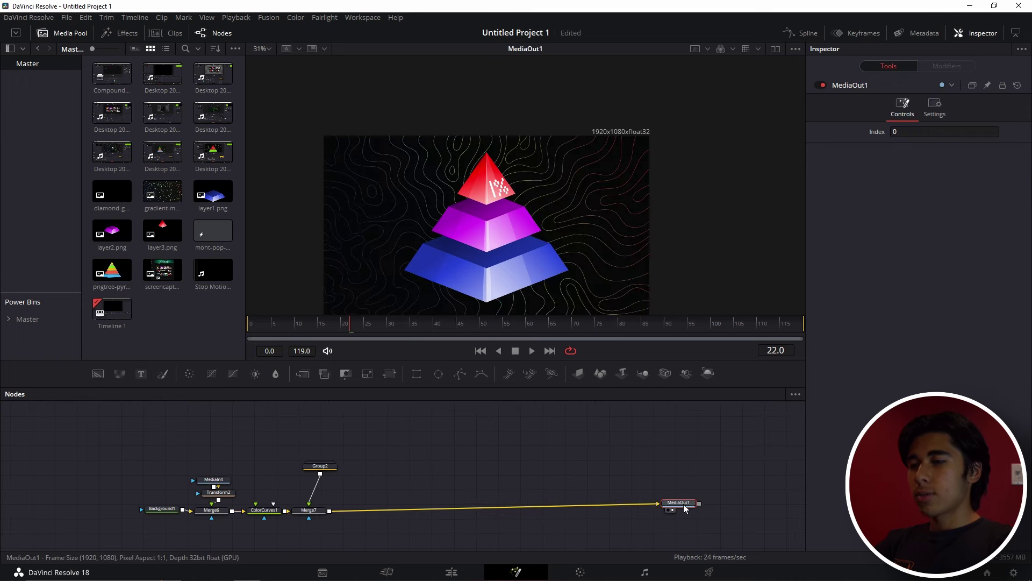
Step: Play back the composited pyramid animation over the textured background from the start
left_click_drag(474, 424, 558, 431)
left_click_drag(301, 319, 253, 319)
key("space")
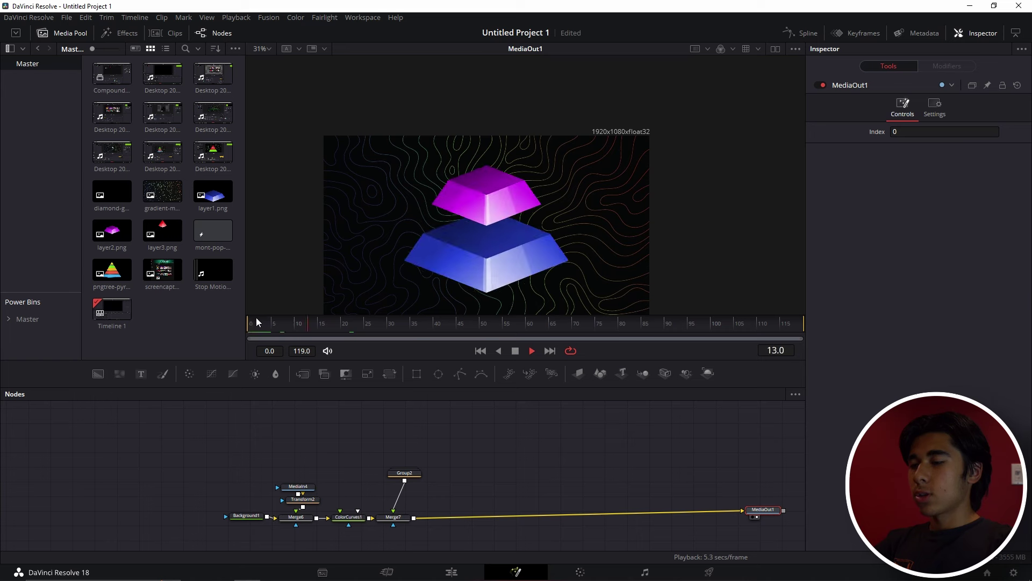
key("space")
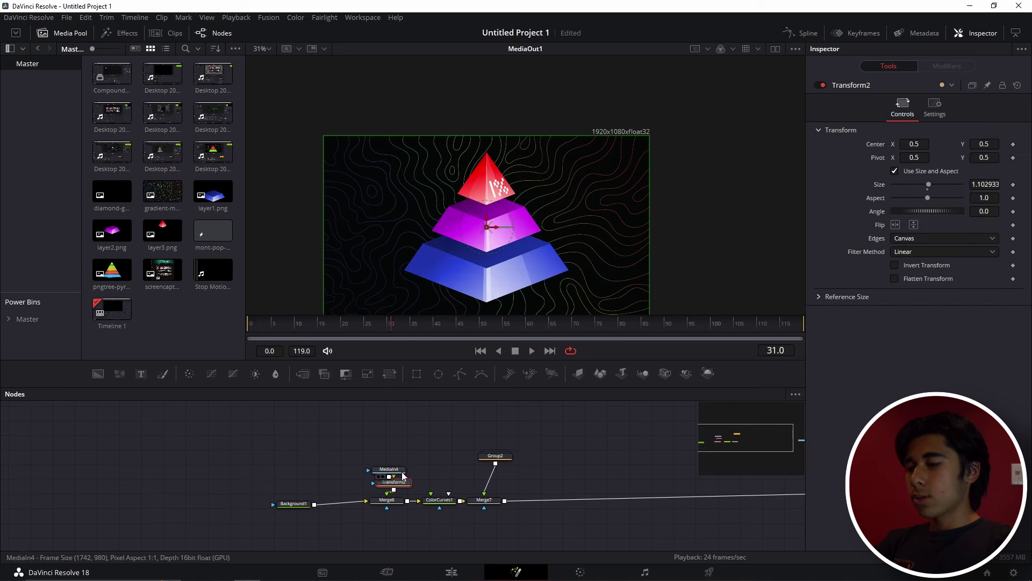
Step: View Merge6 and set its edges to Mirror
left_click(387, 500)
key("1")
left_click(917, 313)
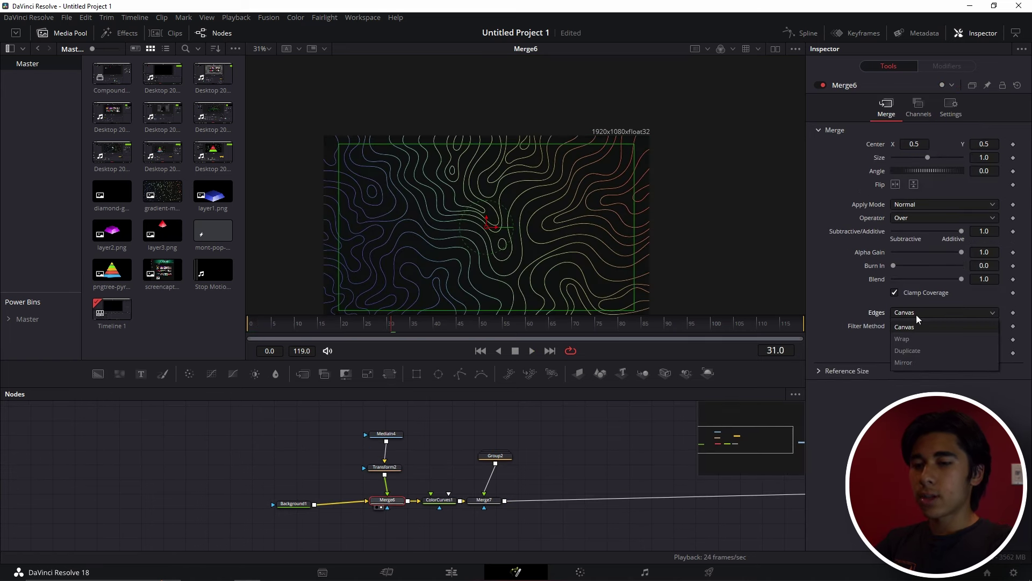
left_click(909, 364)
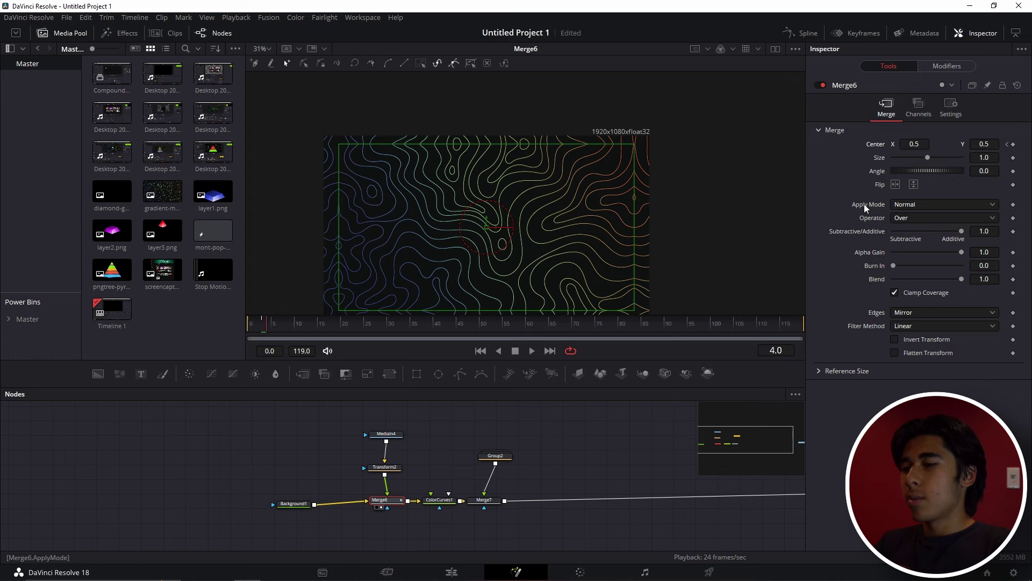
Step: Keyframe Merge6's Center in jumps every four frames through frame 16, going through X 1.5033 and X 2.0803 to Y 1.488035
left_click_drag(489, 232, 814, 251)
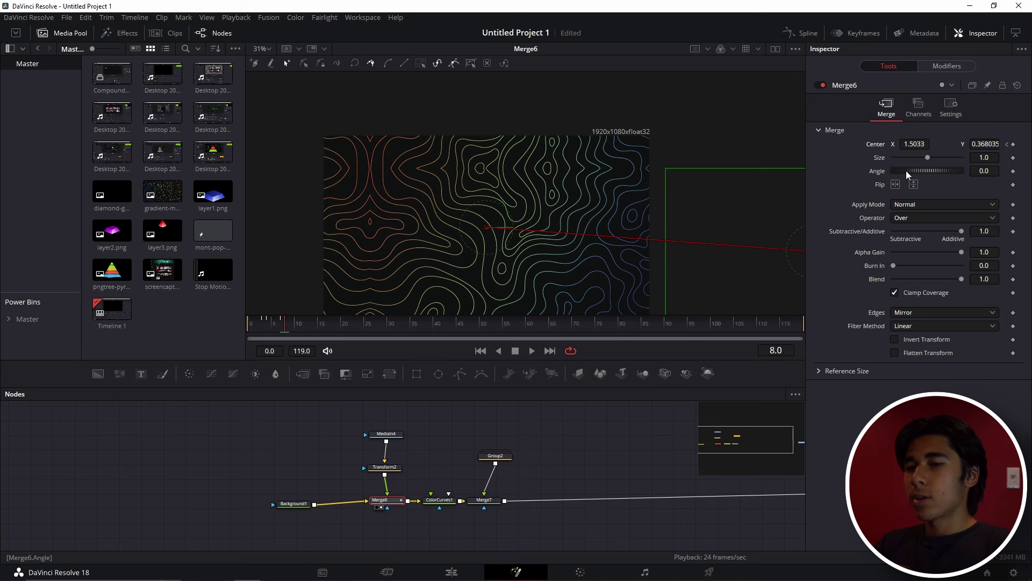
left_click_drag(916, 147, 1021, 148)
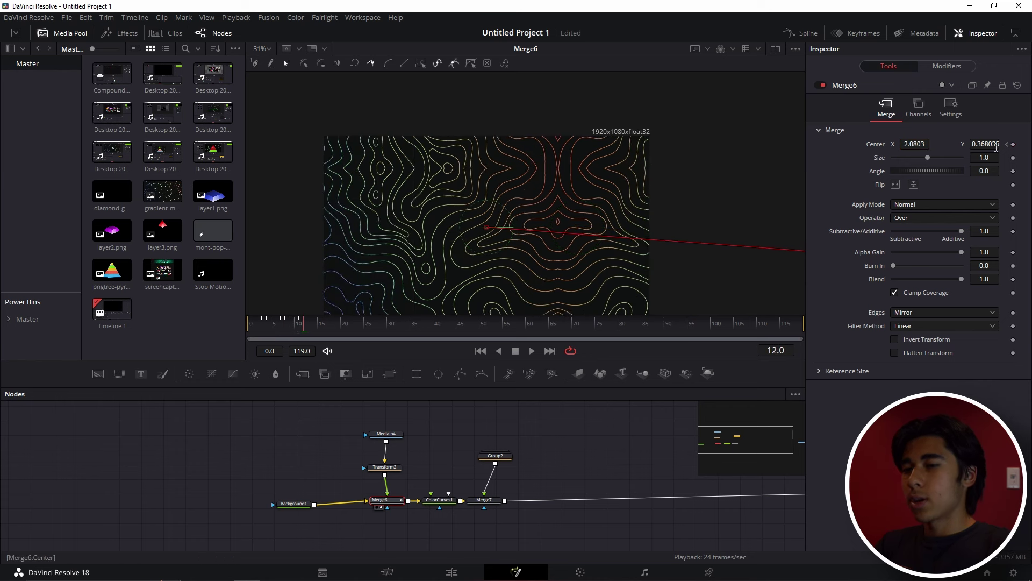
left_click(1018, 144)
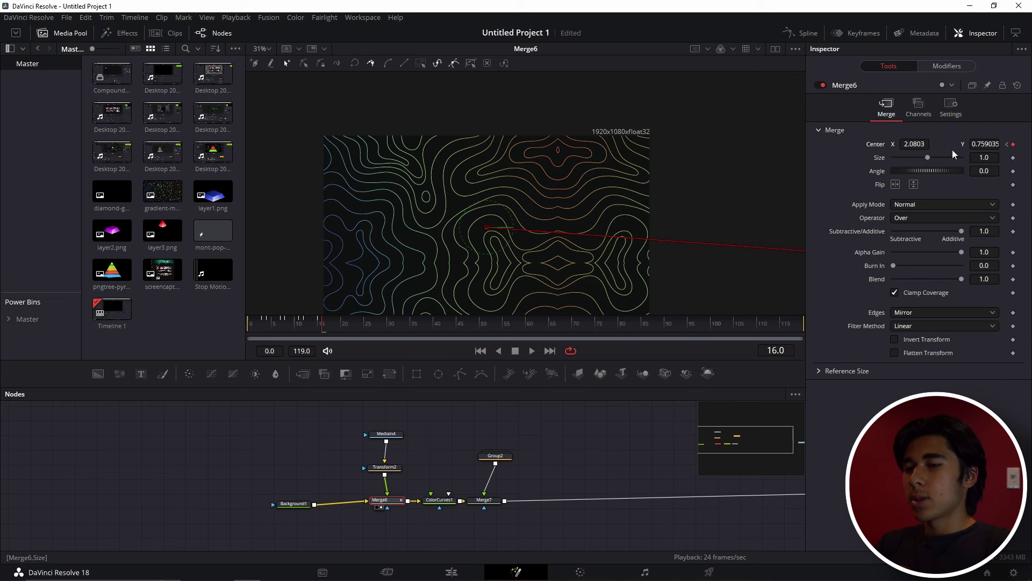
left_click_drag(977, 146, 1031, 146)
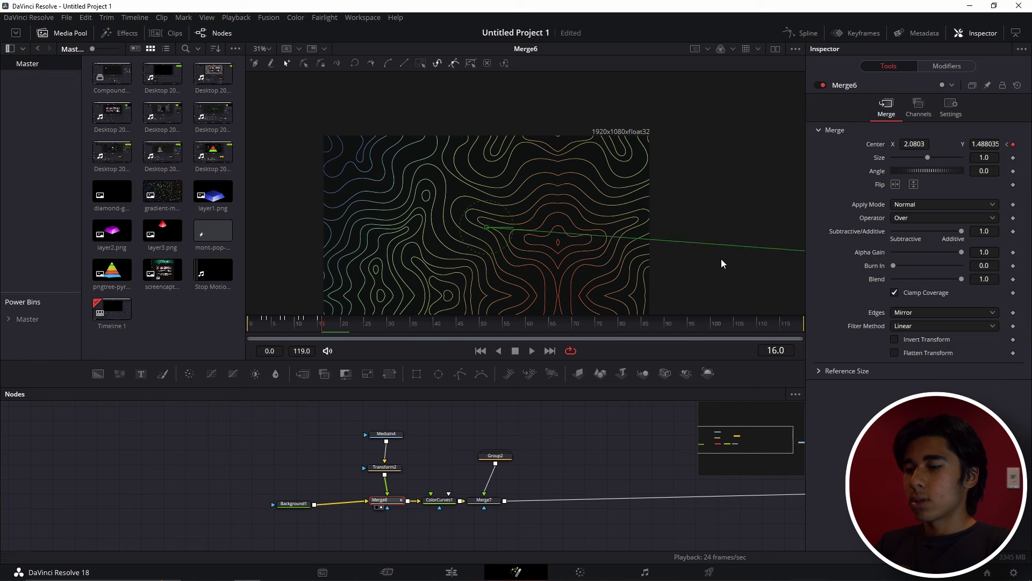
Step: Select all of Merge6's Center displacement keyframes in the Spline editor and set them to loop
left_click(802, 33)
key("space")
left_click_drag(557, 478, 666, 474)
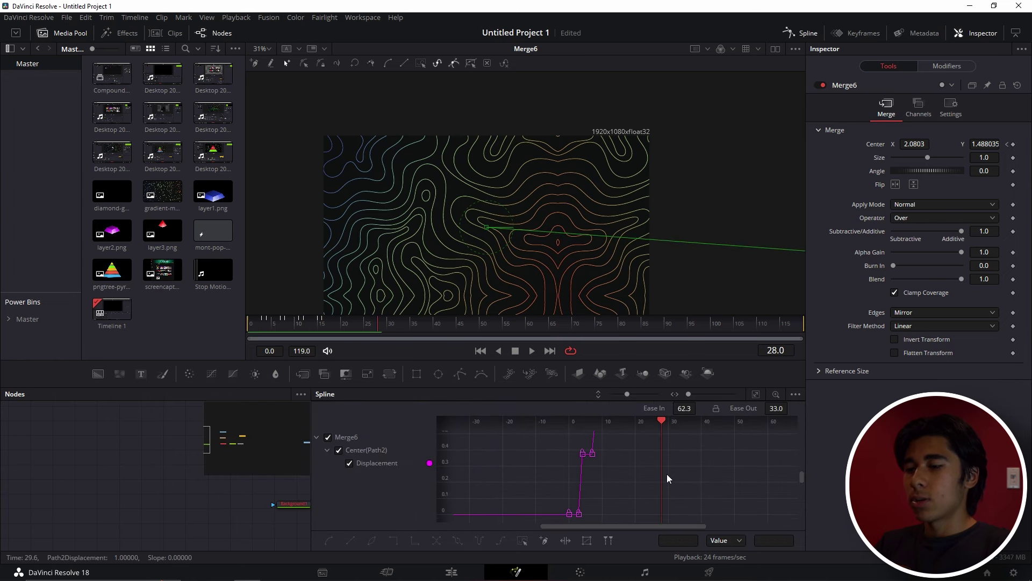
key("ctrl+f")
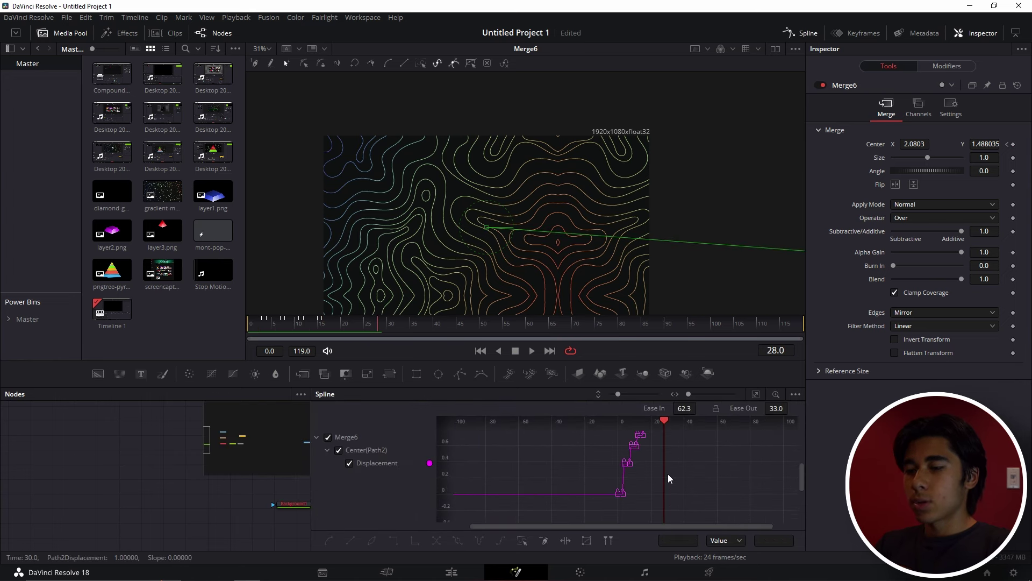
left_click_drag(626, 433, 652, 519)
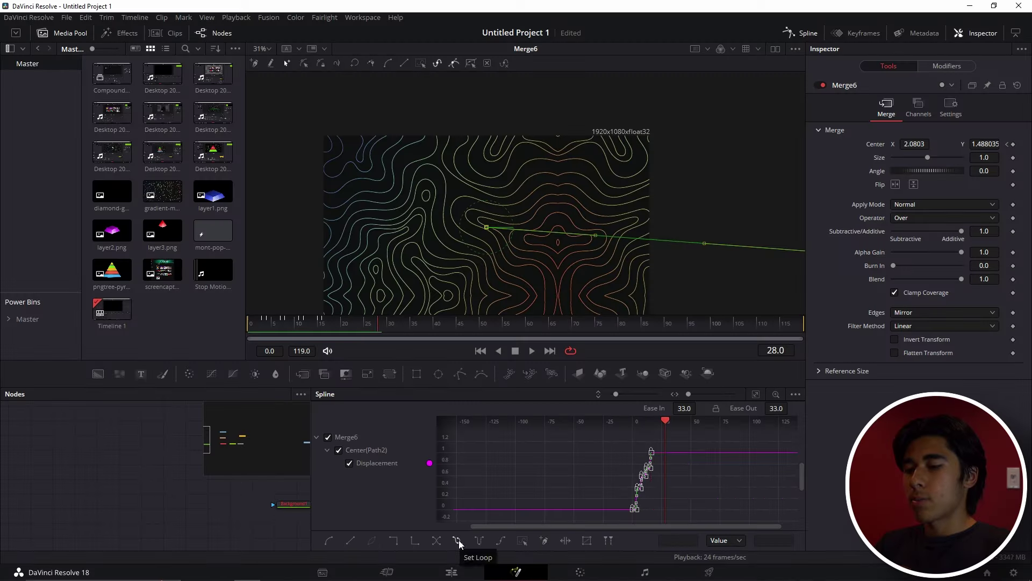
left_click(458, 540)
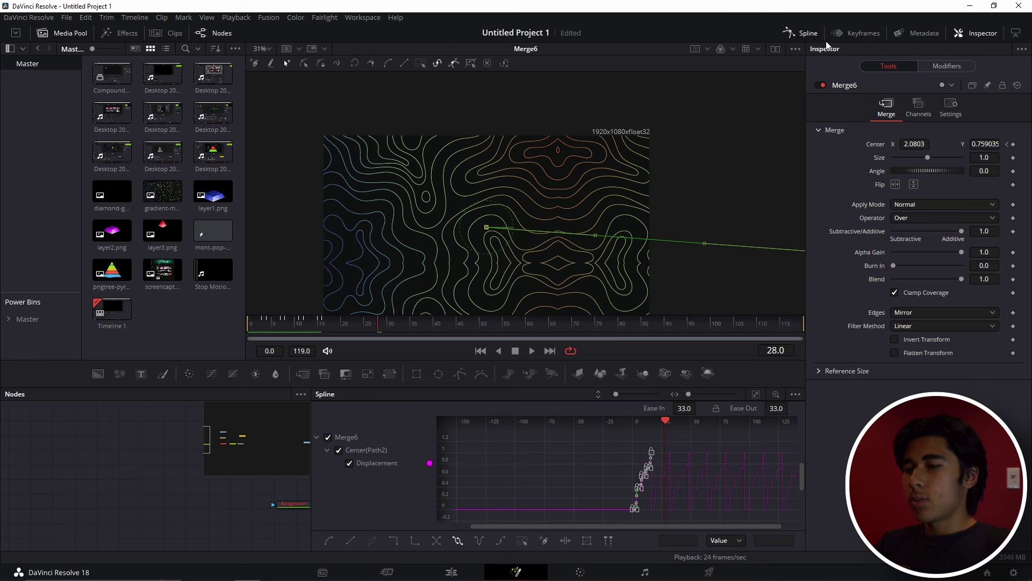
left_click(807, 33)
Step: Play back the looping background movement, then view MediaOut1 to check it behind the pyramid
key("space")
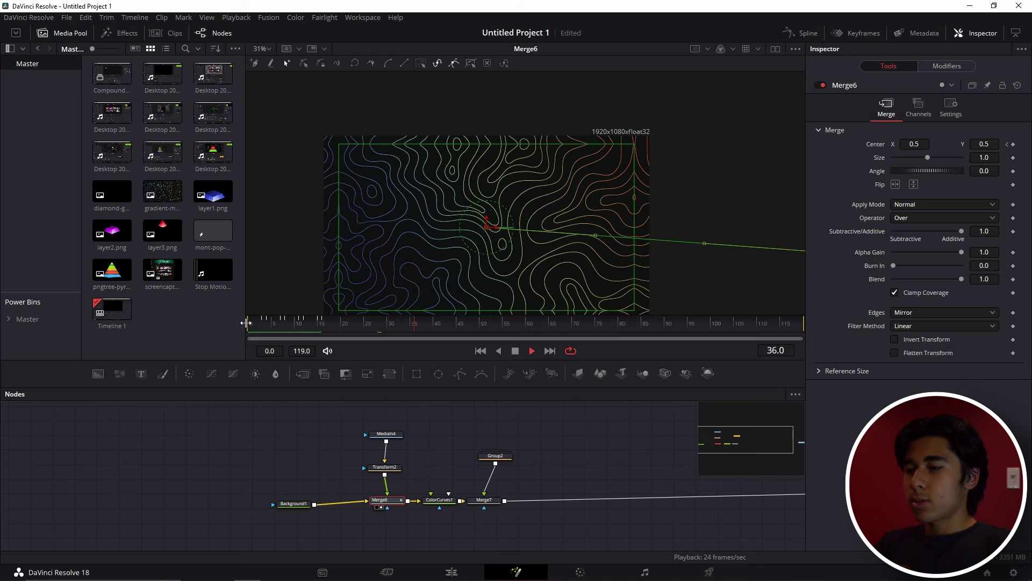
left_click(644, 492)
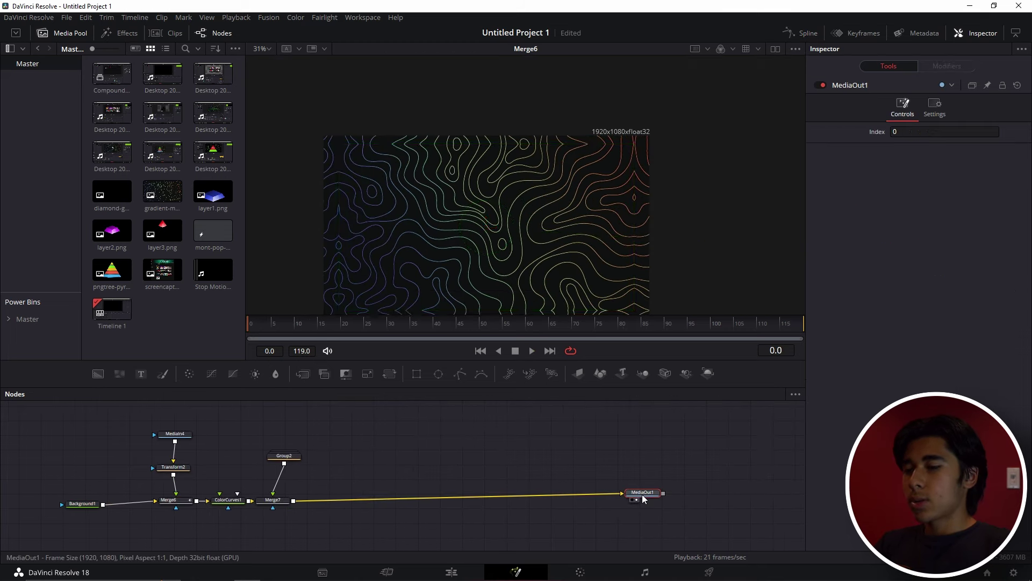
key("2")
left_click_drag(505, 446, 632, 463)
left_click(275, 326)
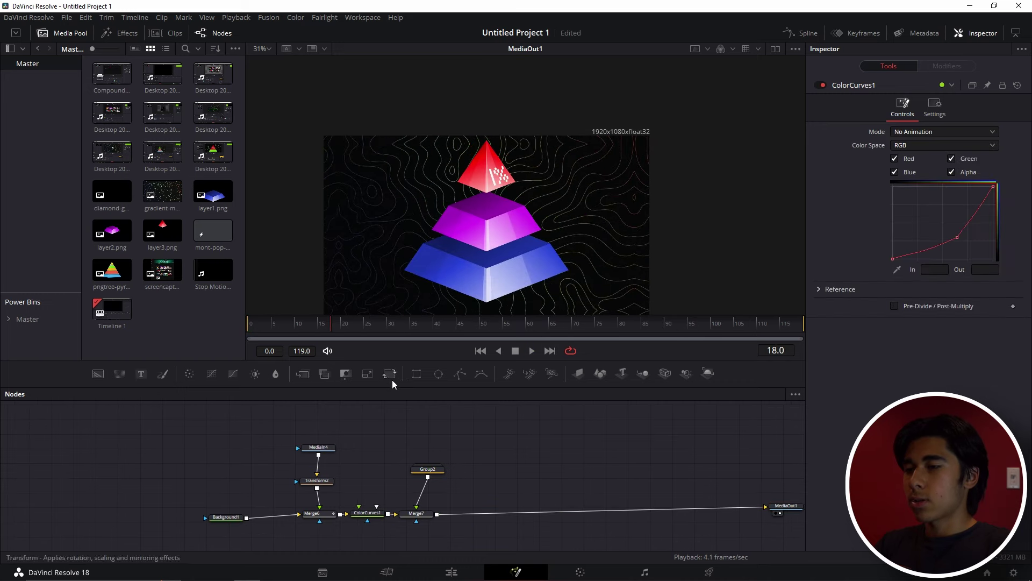
Step: Insert a Transform node between Merge7 and MediaOut1 and keyframe its Size at 1.0 on frame 18 and 2.65 on frame 40
left_click_drag(391, 377, 501, 516)
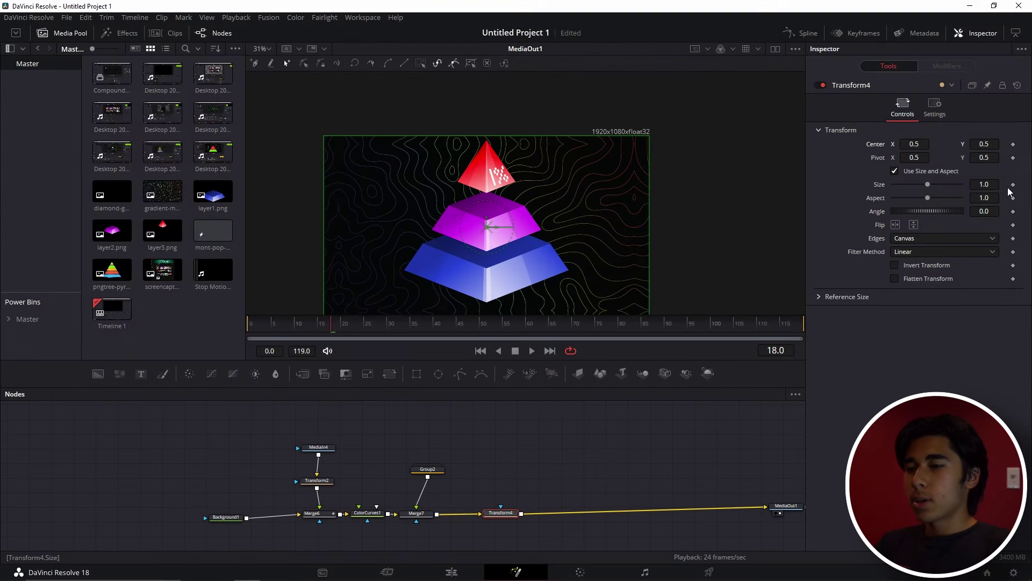
left_click(1013, 185)
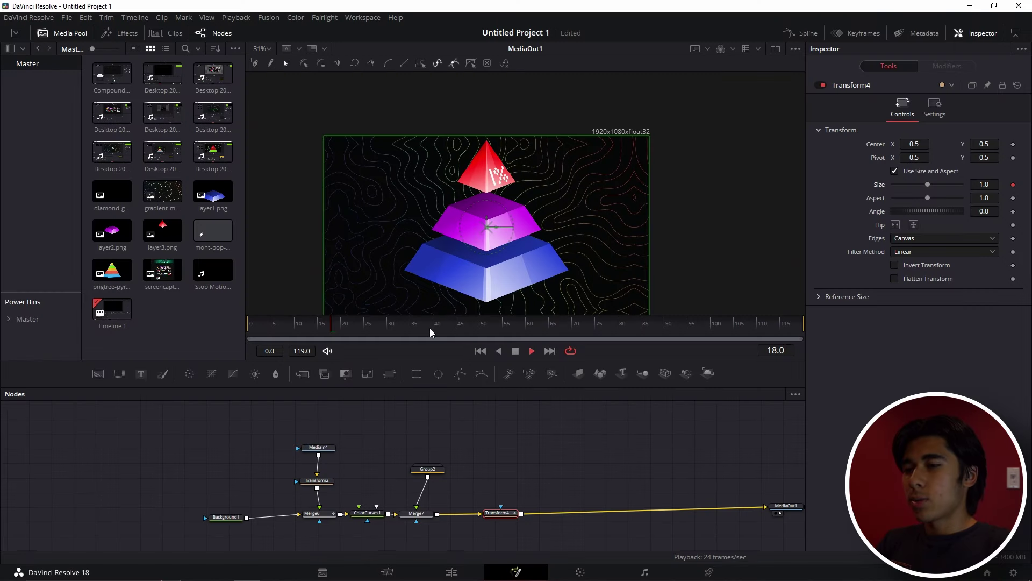
key("space")
left_click(438, 323)
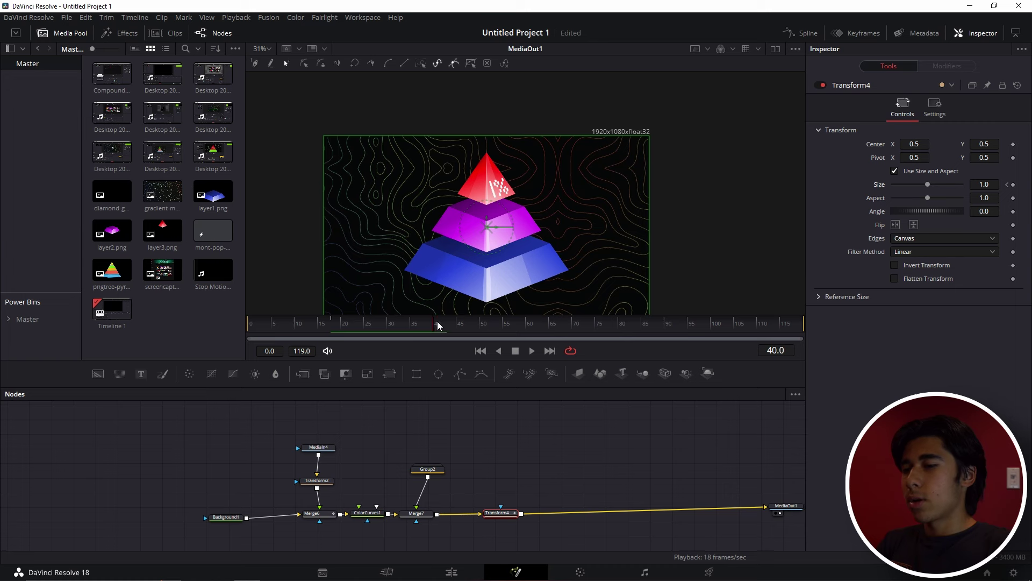
left_click_drag(927, 184, 942, 185)
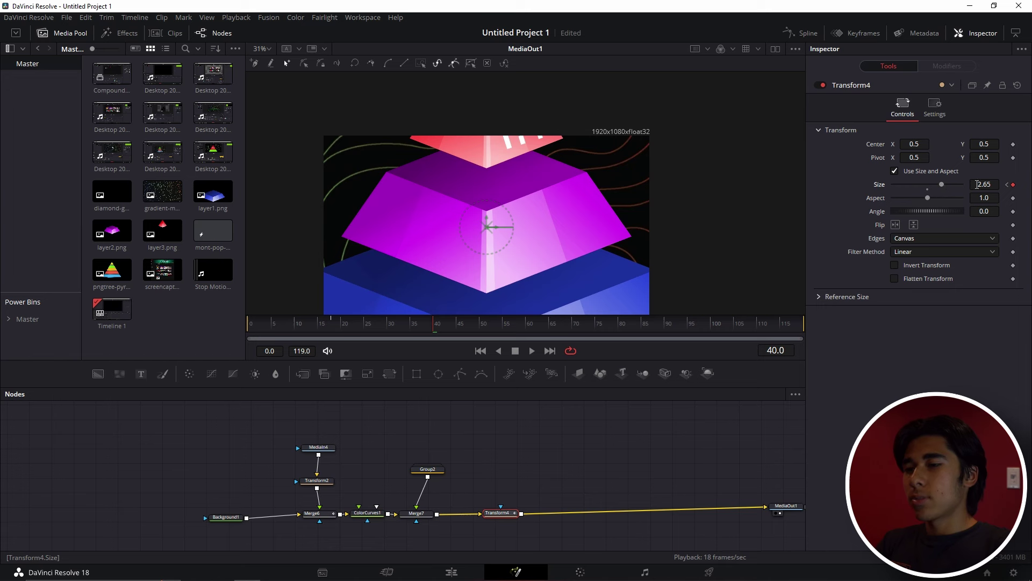
Step: Keyframe Transform4's Center at frame 18, then move the picture down at frame 40 to frame the red top layer
left_click(1006, 184)
left_click(1013, 145)
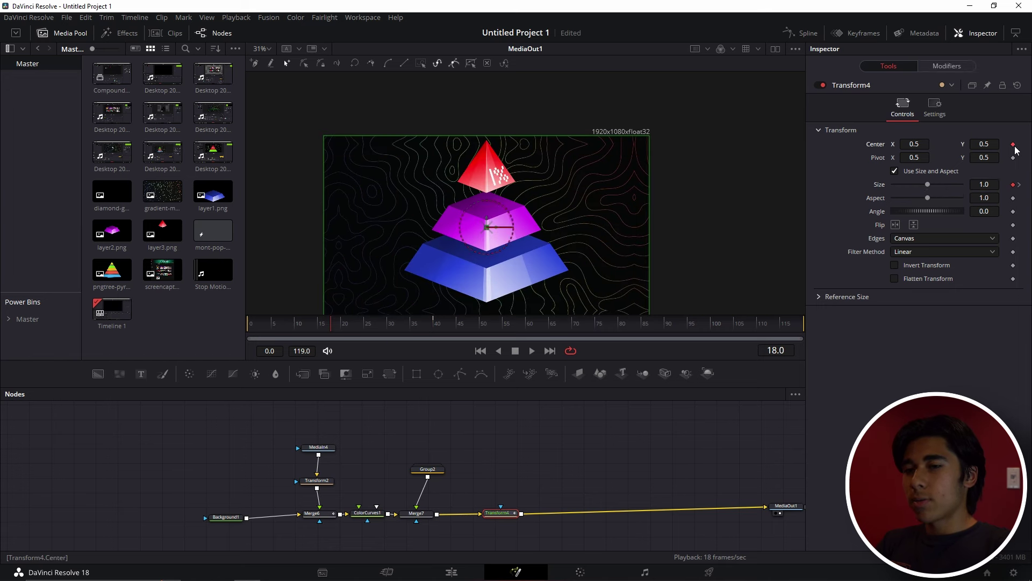
left_click(1019, 185)
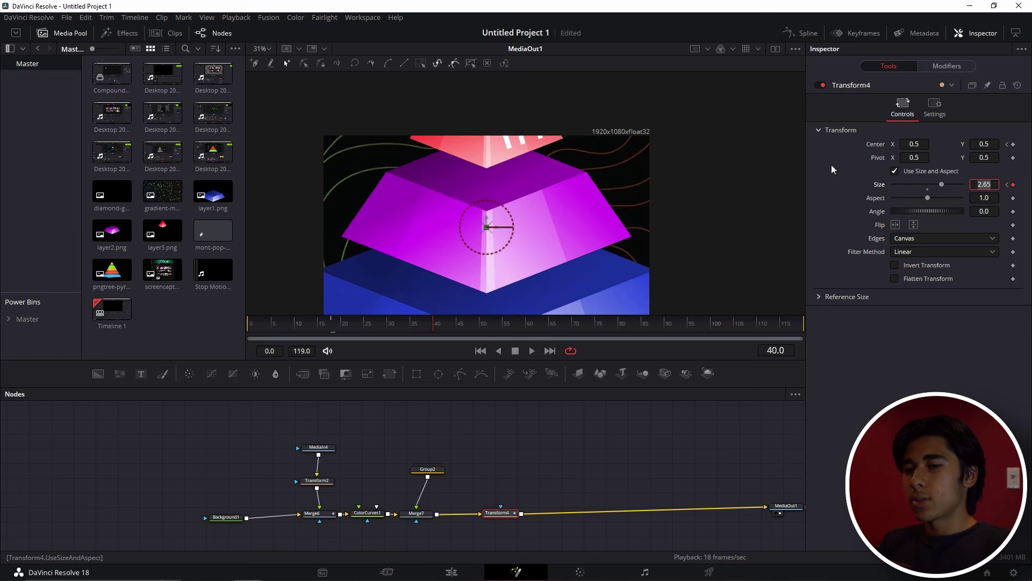
left_click_drag(486, 220, 481, 305)
Step: Play back the camera zoom from about frame 15
left_click(321, 329)
key("space")
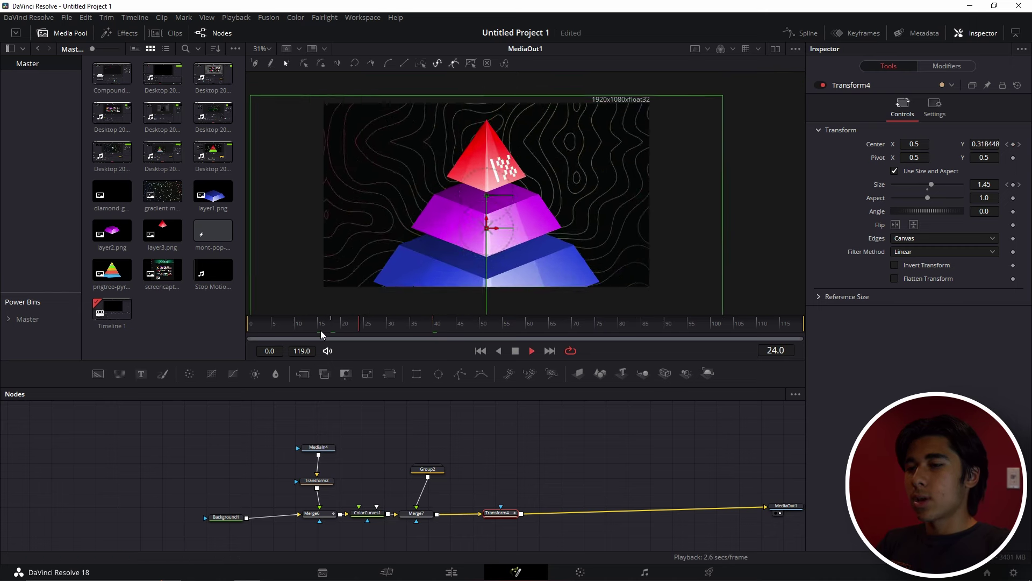
key("space")
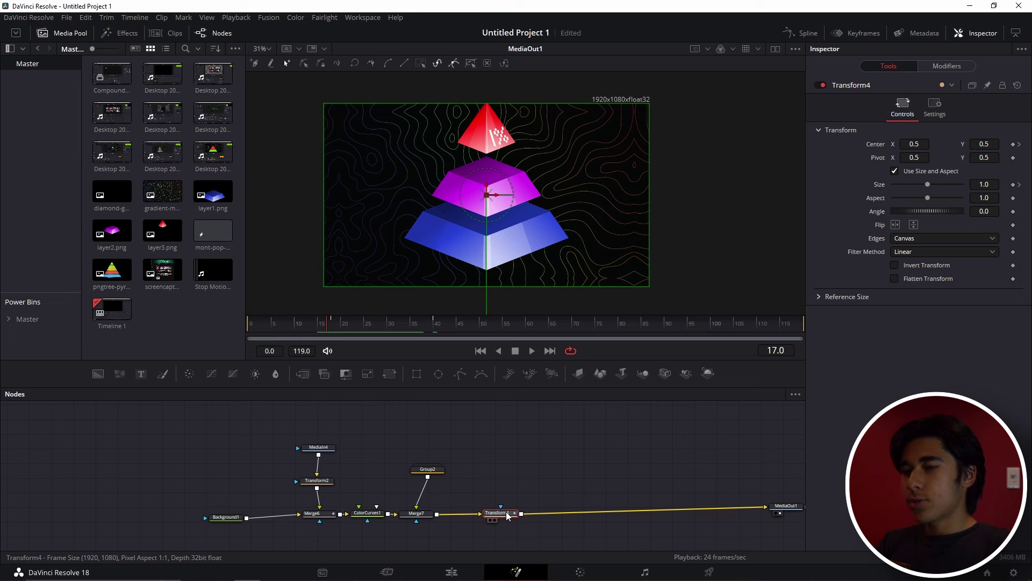
Step: Select Transform4's Displacement and Size keyframes, smooth their curves, and set Ease In to 89.6 and Ease Out to 78.7
left_click(796, 35)
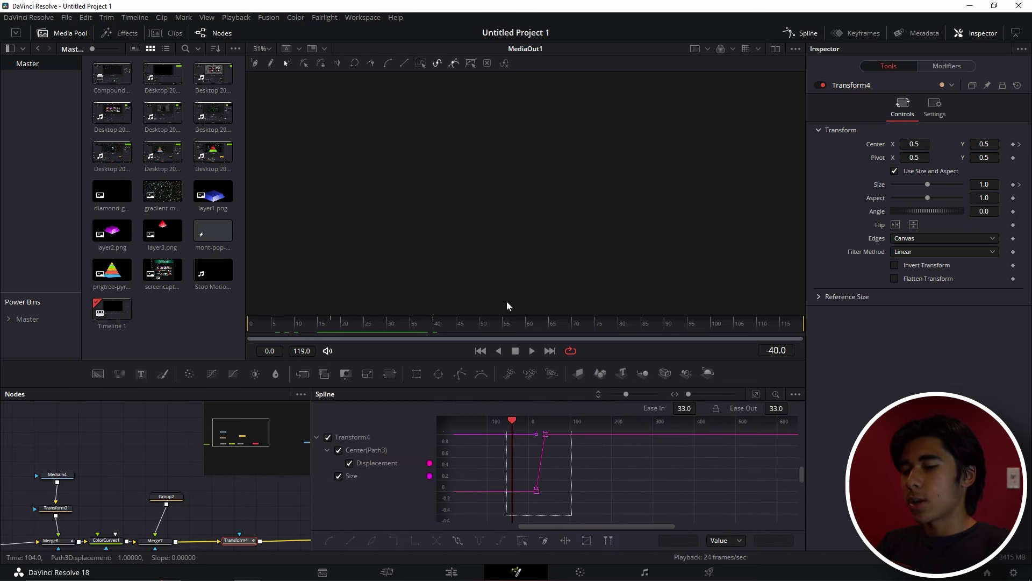
left_click_drag(506, 301, 515, 204)
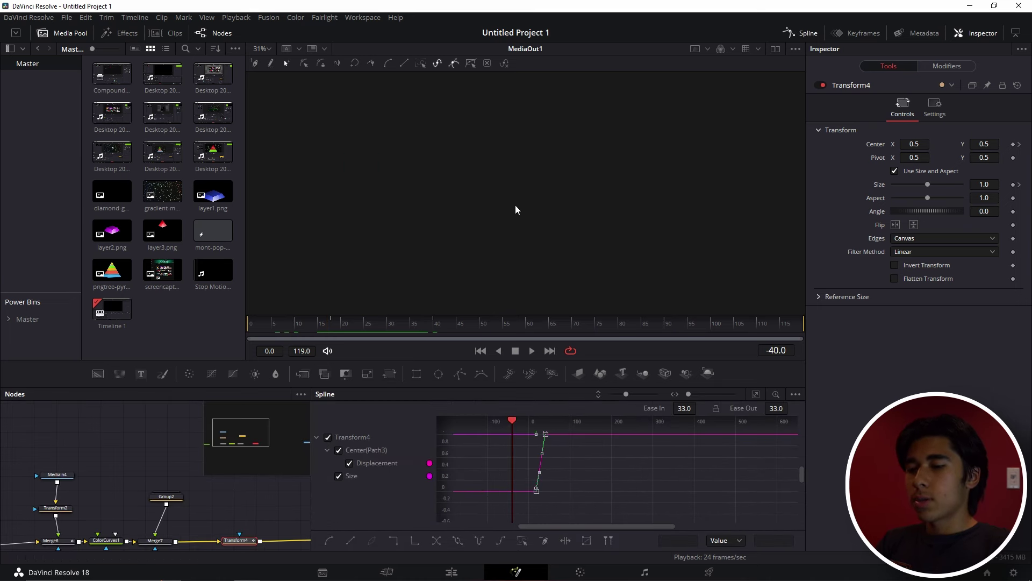
scroll(586, 502, "up", 6)
key("ctrl+f")
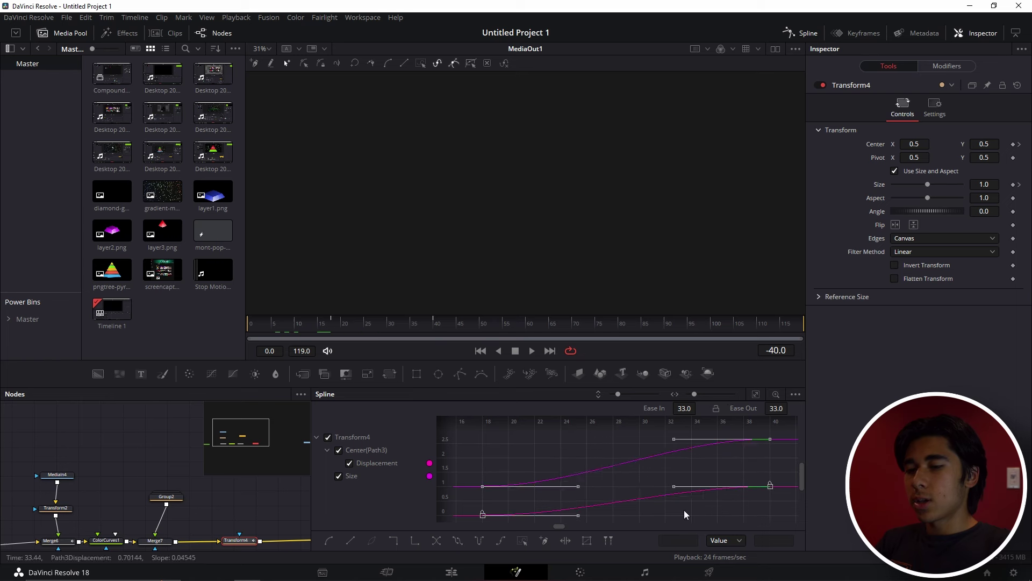
left_click_drag(683, 411, 700, 406)
left_click_drag(776, 408, 791, 407)
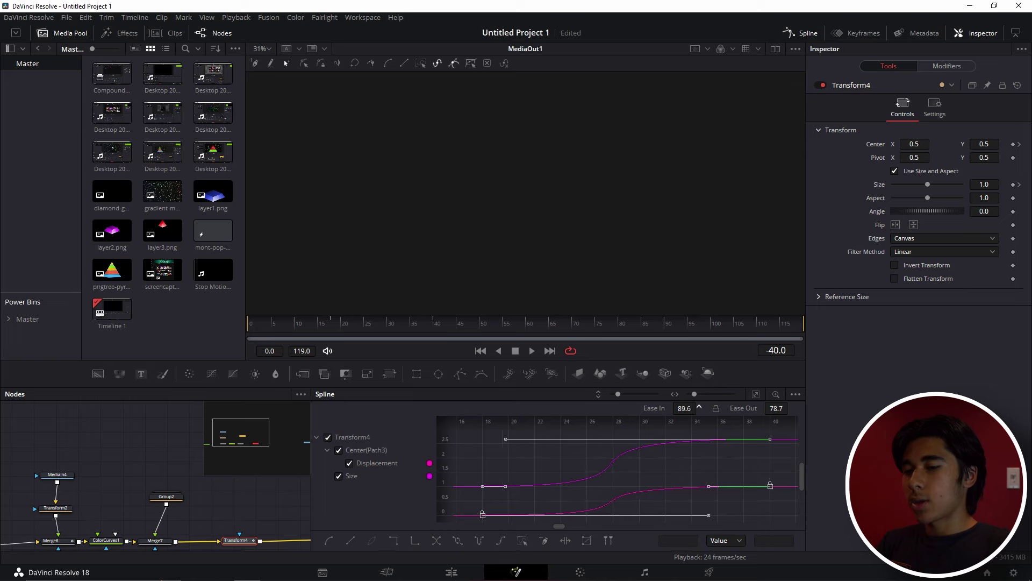
left_click(786, 33)
Step: Play back the eased zoom animation from near the start
left_click(257, 321)
key("space")
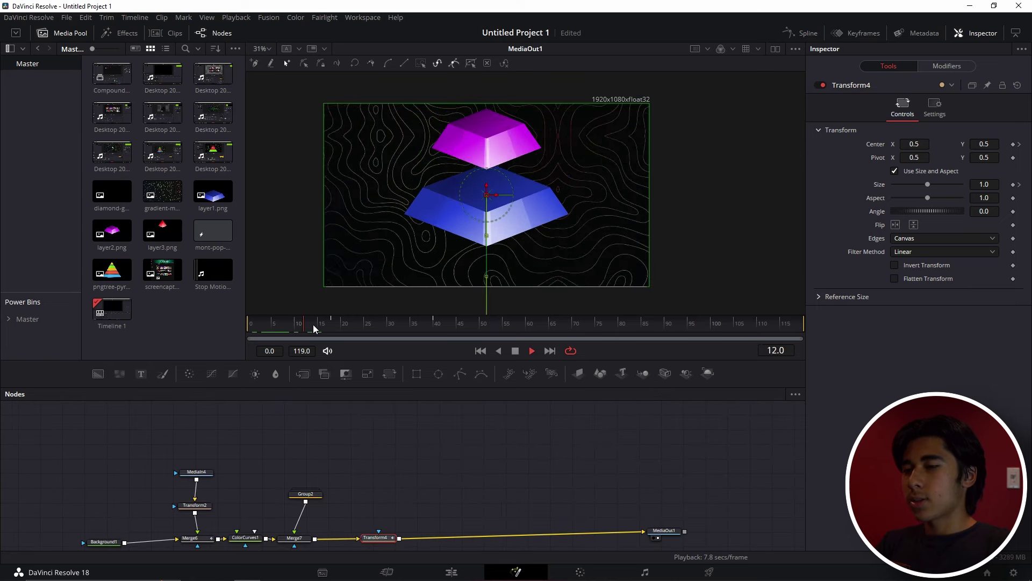
key("space")
Step: Merge a black Background over Transform4 and give it an inverted Rectangle mask about 1.05 wide and 0.85 high for letterbox bars
left_click_drag(102, 376, 408, 510)
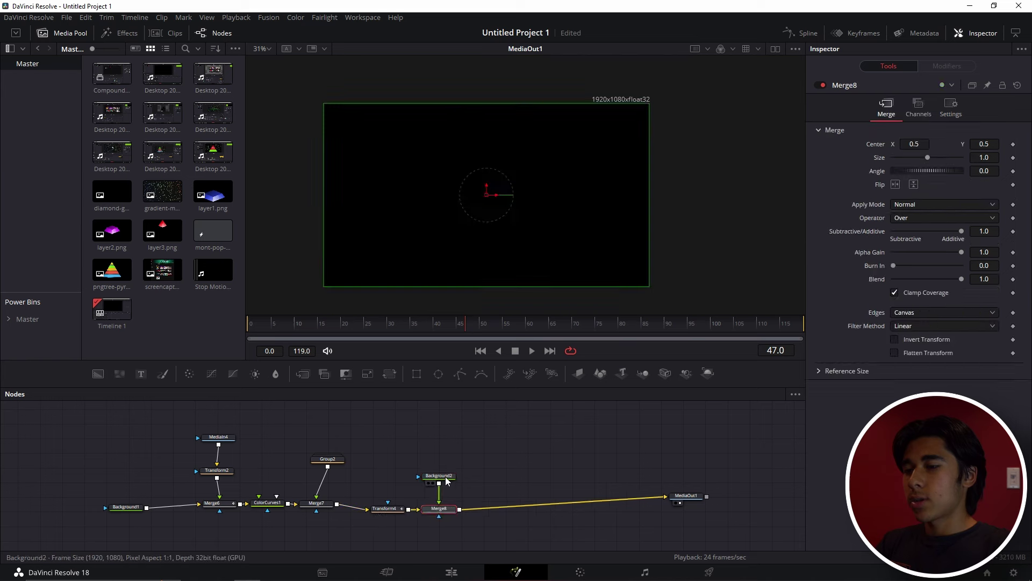
left_click(416, 374)
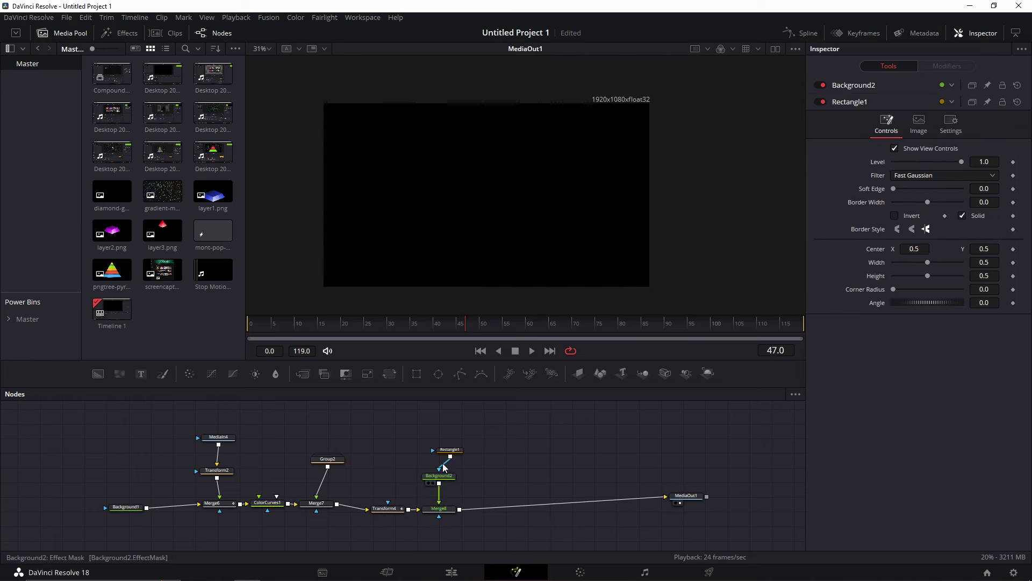
left_click(451, 451)
left_click_drag(566, 201, 657, 201)
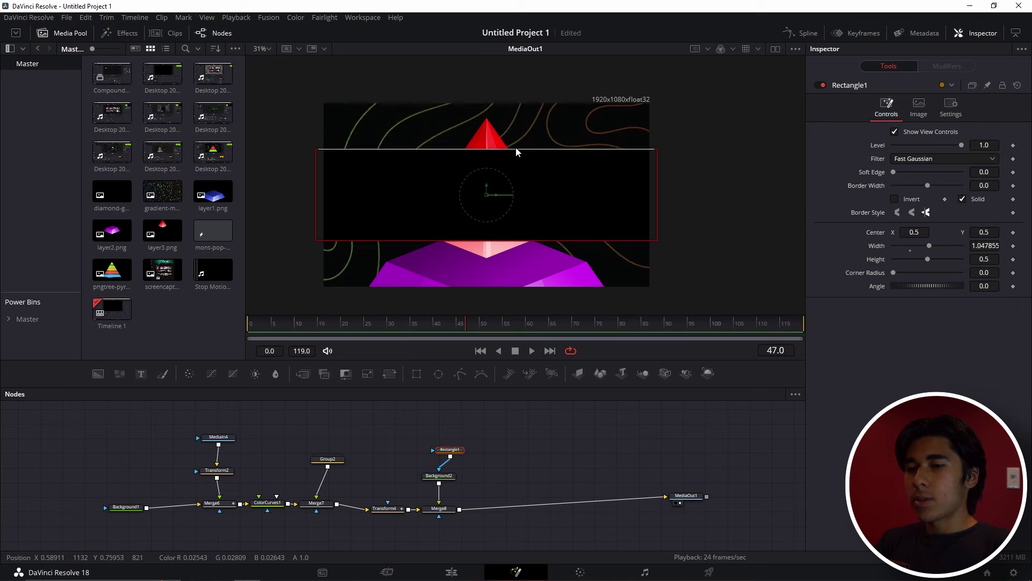
left_click_drag(516, 150, 518, 117)
left_click(894, 199)
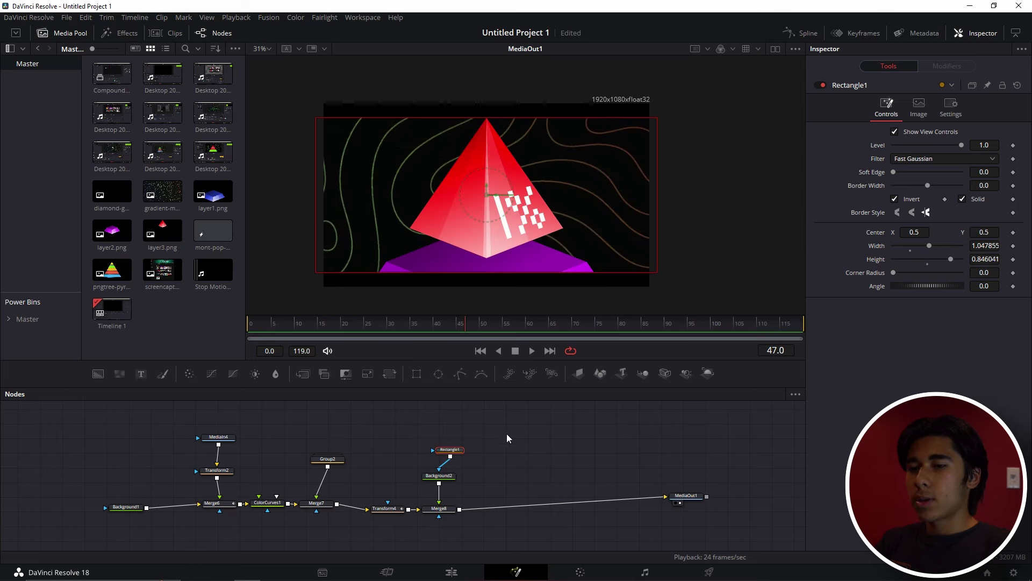
key("space")
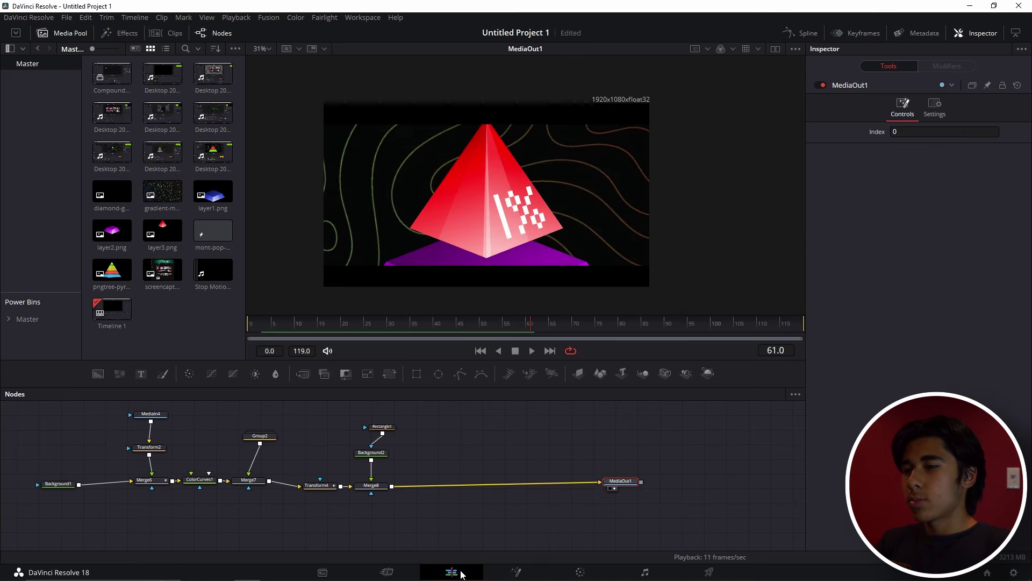
Step: Switch to the Edit page and open the "high value" Fusion composition on Video 1 in the Fusion page
left_click(451, 571)
left_click(581, 415)
left_click_drag(581, 415, 581, 415)
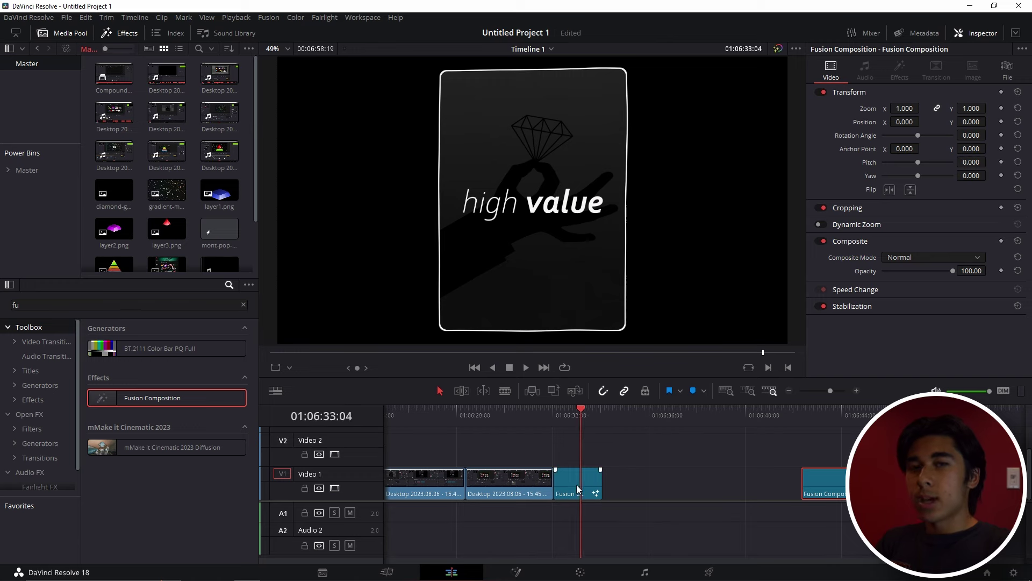
left_click(577, 484)
left_click(511, 562)
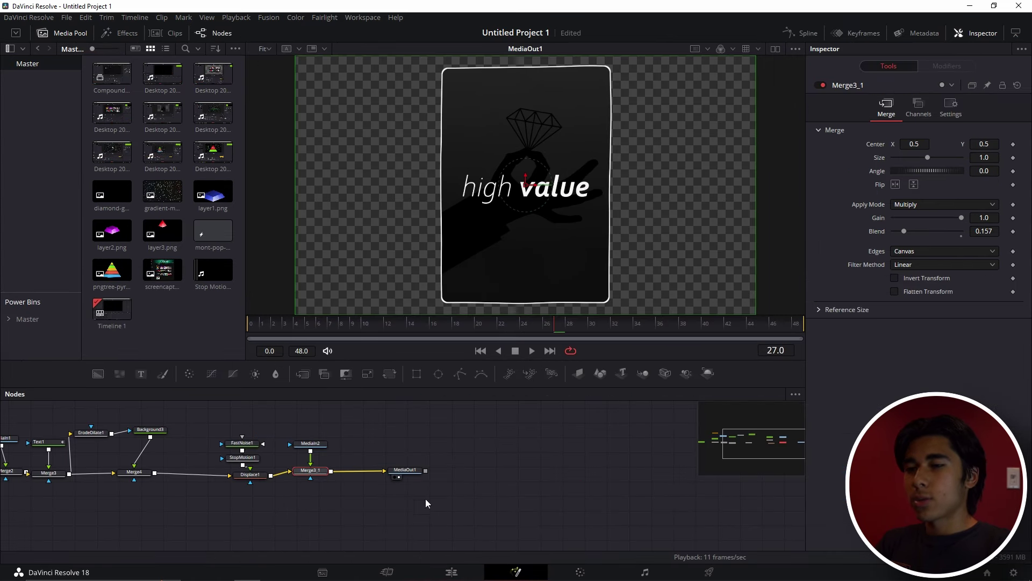
Step: Copy the FastNoise1, StopMotion1, Displace1, MediaIn2 and Merge3_1 nodes into the pyramid composition and place them between Merge8 and MediaOut1
left_click_drag(520, 515, 401, 437)
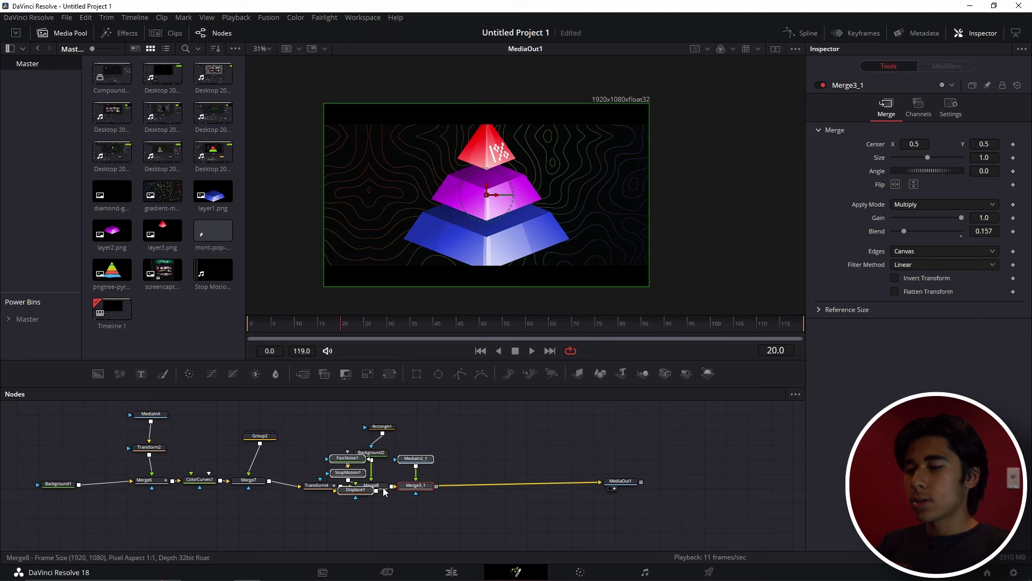
left_click_drag(408, 503, 426, 520)
left_click_drag(493, 510, 599, 481)
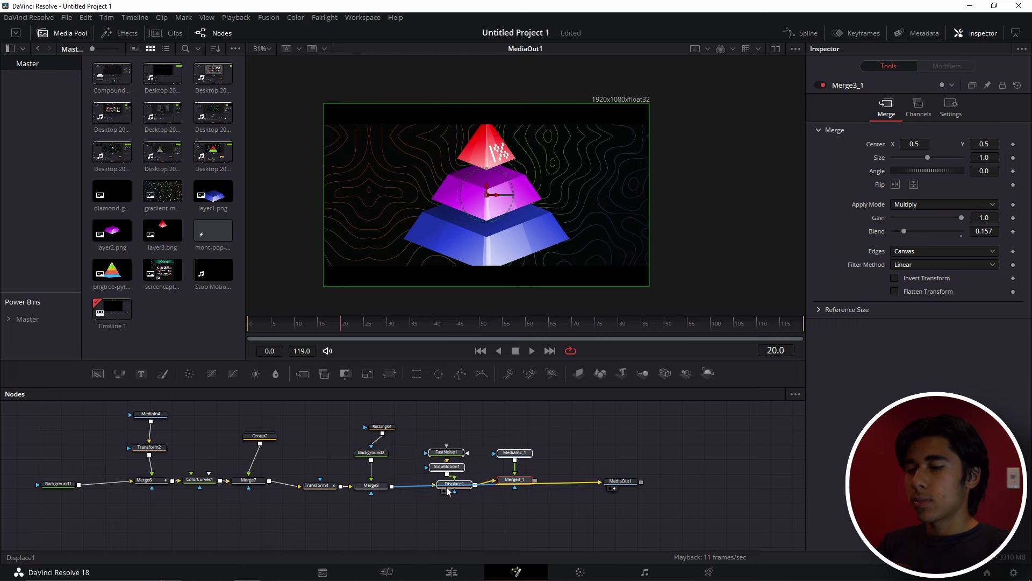